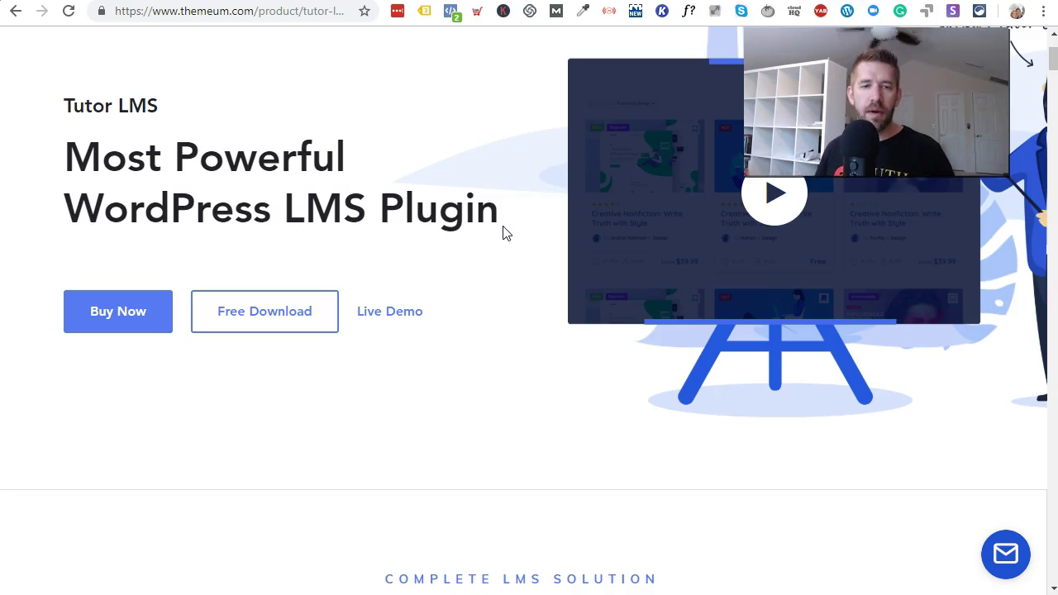
- Review the Tutor LMS product page's sections on the course builder, quiz creator, reports and analytics, and eLearning management
{"action": "scroll", "coordinate": [555, 237], "scroll_direction": "down", "scroll_amount": 4}
{"action": "scroll", "coordinate": [815, 291], "scroll_direction": "down", "scroll_amount": 5}
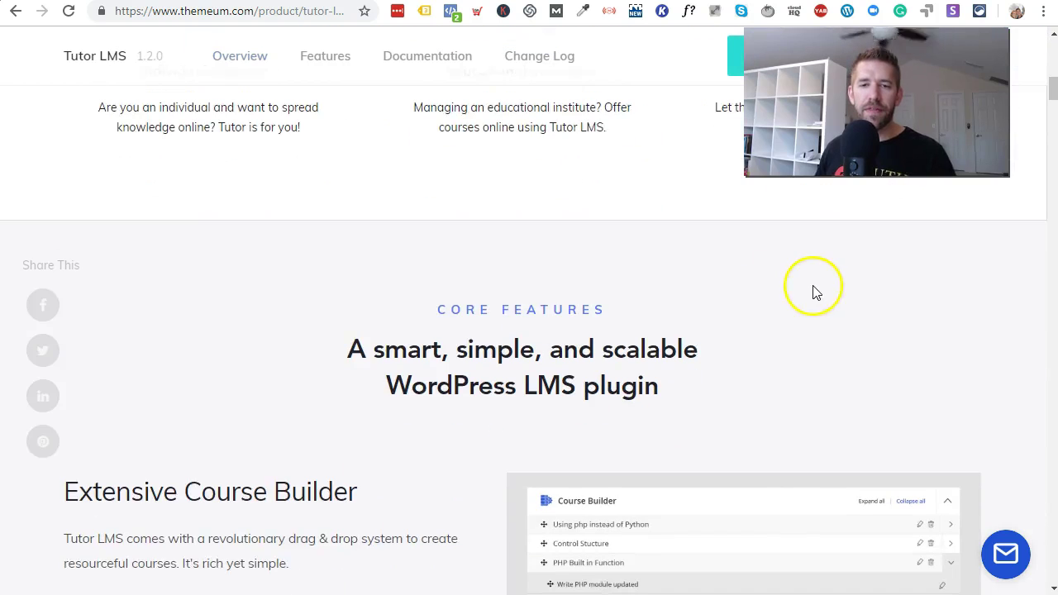
{"action": "scroll", "coordinate": [868, 298], "scroll_direction": "up", "scroll_amount": 1}
{"action": "scroll", "coordinate": [917, 306], "scroll_direction": "down", "scroll_amount": 3}
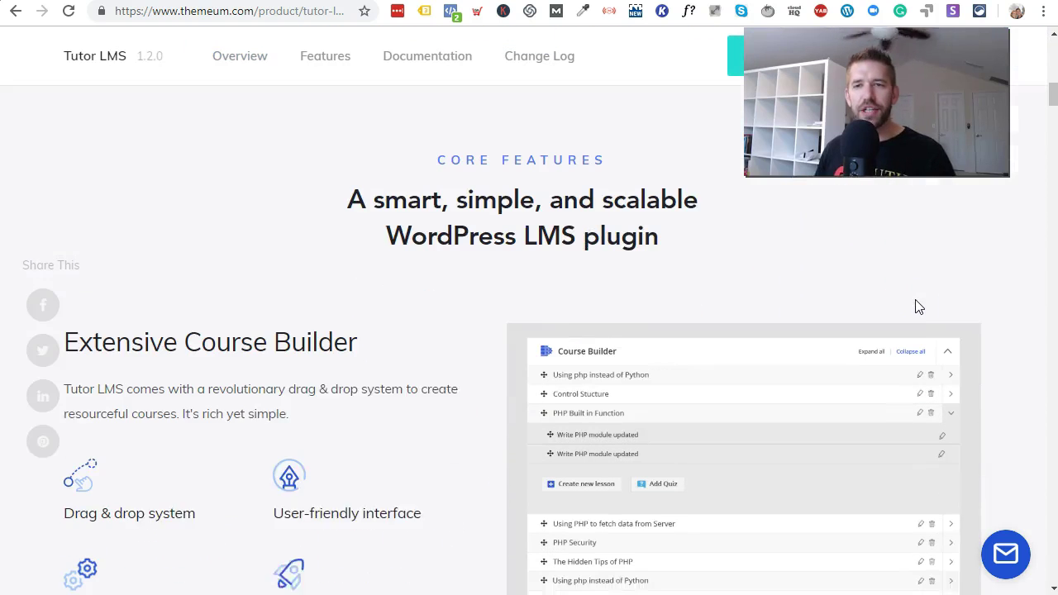
{"action": "scroll", "coordinate": [918, 296], "scroll_direction": "down", "scroll_amount": 2}
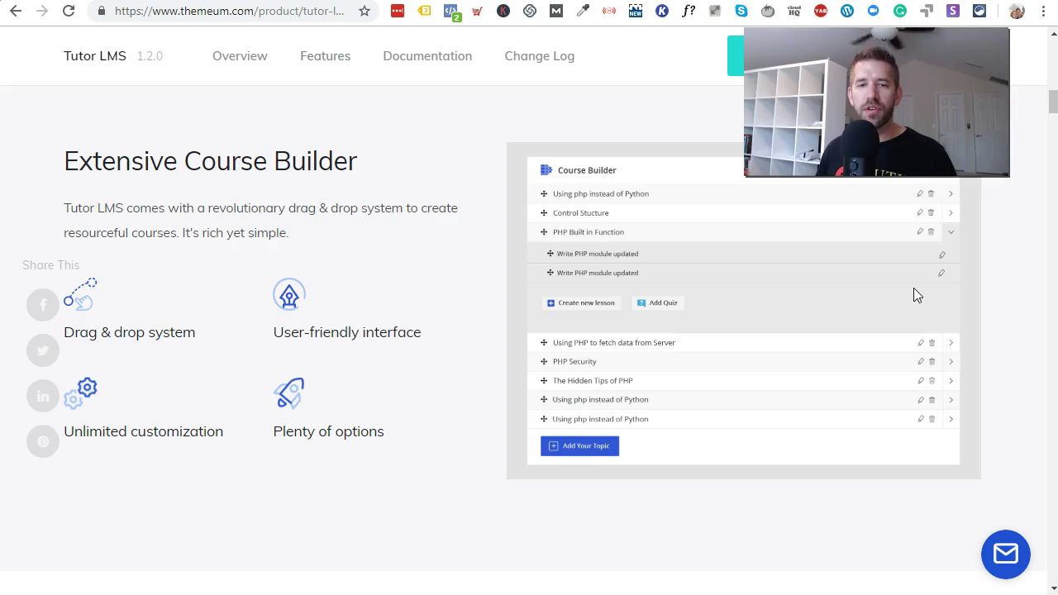
{"action": "scroll", "coordinate": [914, 295], "scroll_direction": "down", "scroll_amount": 4}
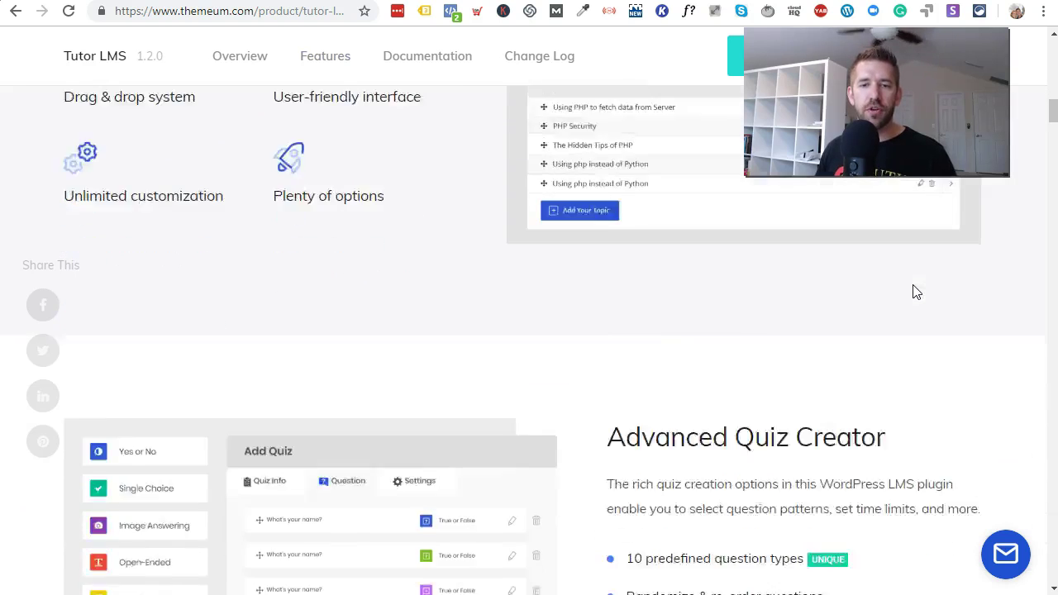
{"action": "scroll", "coordinate": [916, 292], "scroll_direction": "down", "scroll_amount": 2}
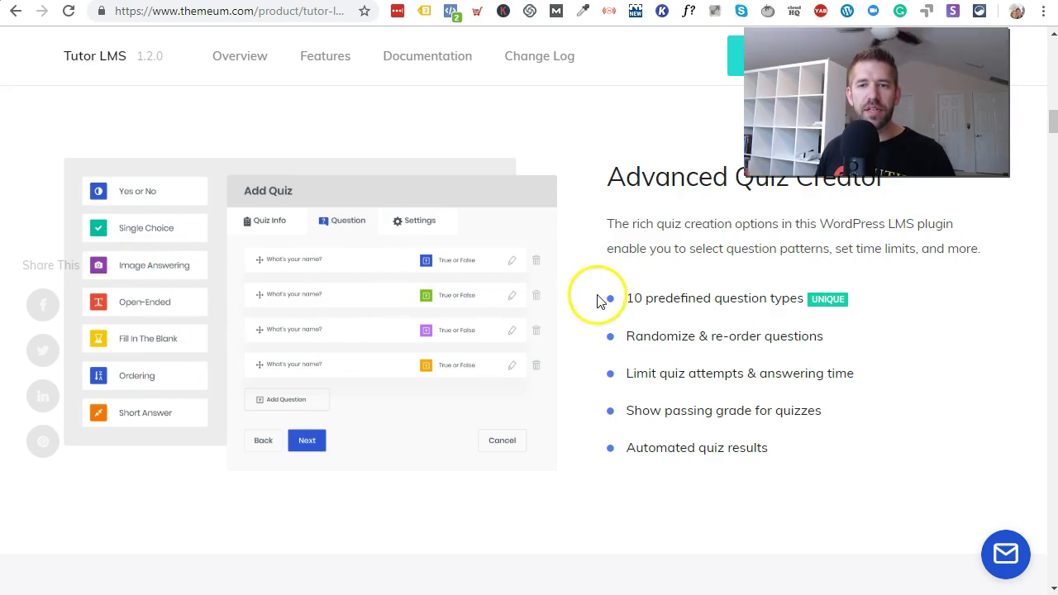
{"action": "scroll", "coordinate": [603, 300], "scroll_direction": "up", "scroll_amount": 1}
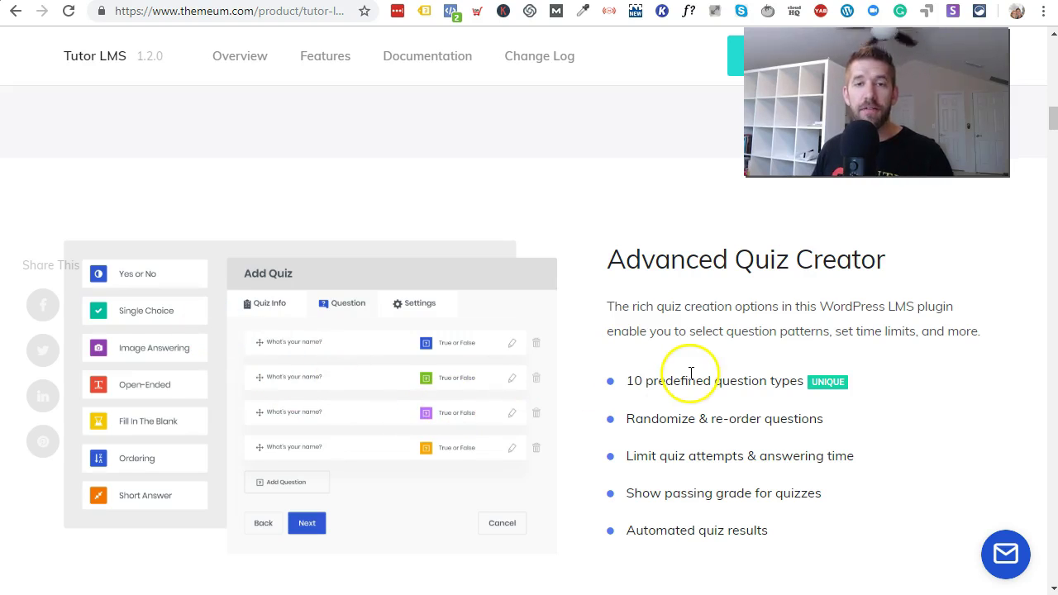
{"action": "scroll", "coordinate": [691, 374], "scroll_direction": "down", "scroll_amount": 3}
{"action": "scroll", "coordinate": [692, 374], "scroll_direction": "down", "scroll_amount": 2}
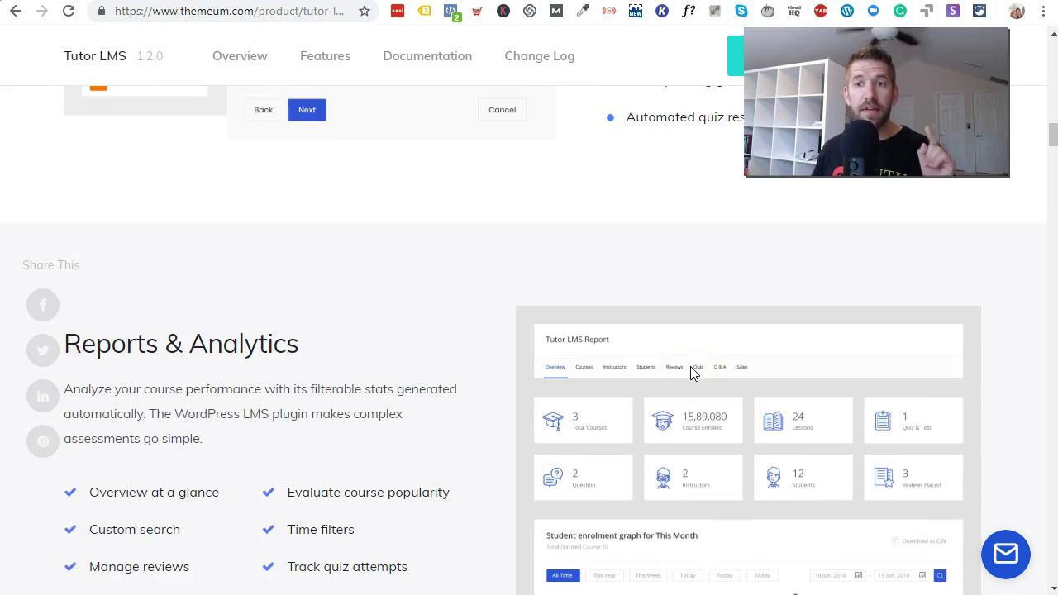
{"action": "scroll", "coordinate": [693, 374], "scroll_direction": "down", "scroll_amount": 2}
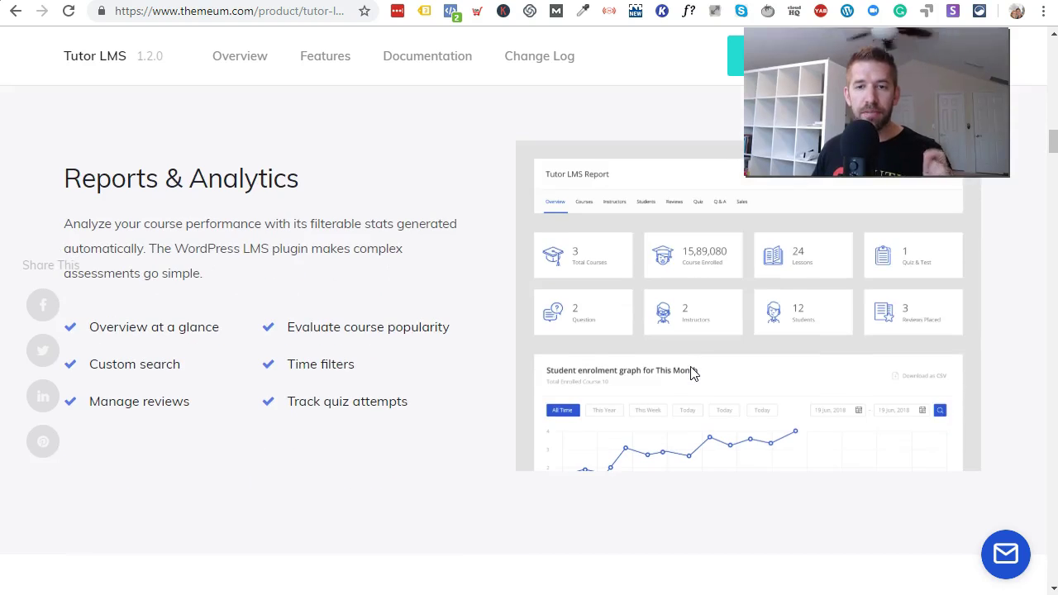
{"action": "scroll", "coordinate": [692, 374], "scroll_direction": "down", "scroll_amount": 5}
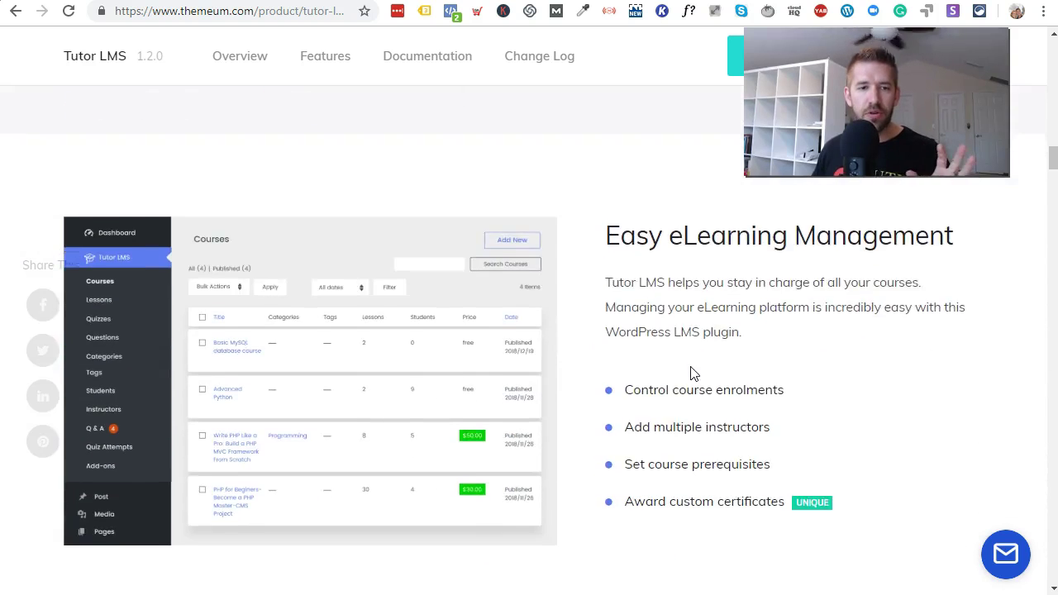
{"action": "scroll", "coordinate": [693, 374], "scroll_direction": "down", "scroll_amount": 8}
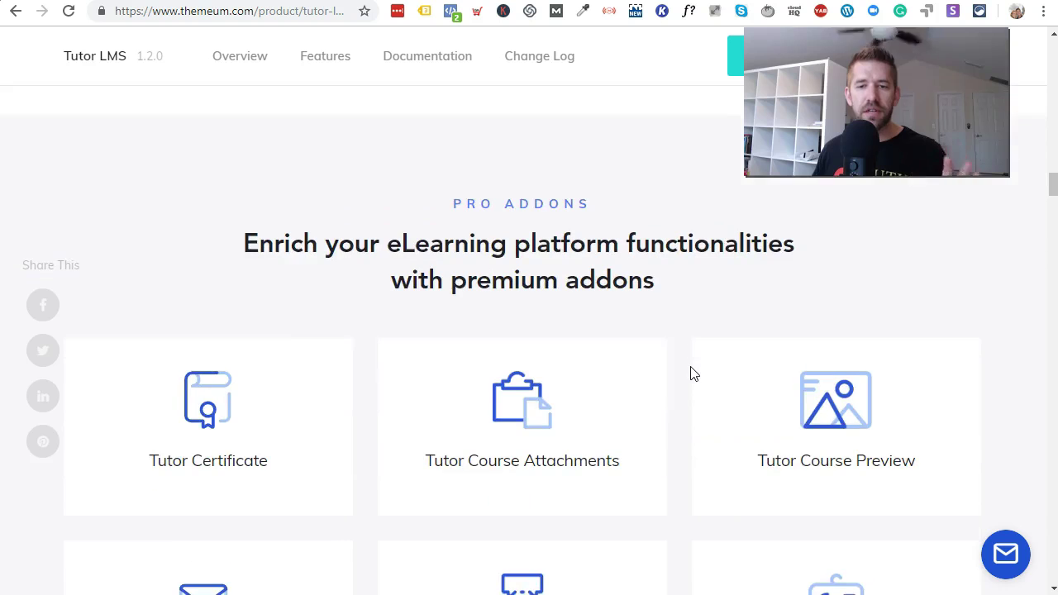
- Examine the Core Features comparison of the Basic and Pro plans, including unlimited courses, video player with resuming, and the Q&A section
{"action": "scroll", "coordinate": [692, 374], "scroll_direction": "down", "scroll_amount": 7}
{"action": "scroll", "coordinate": [692, 374], "scroll_direction": "down", "scroll_amount": 7}
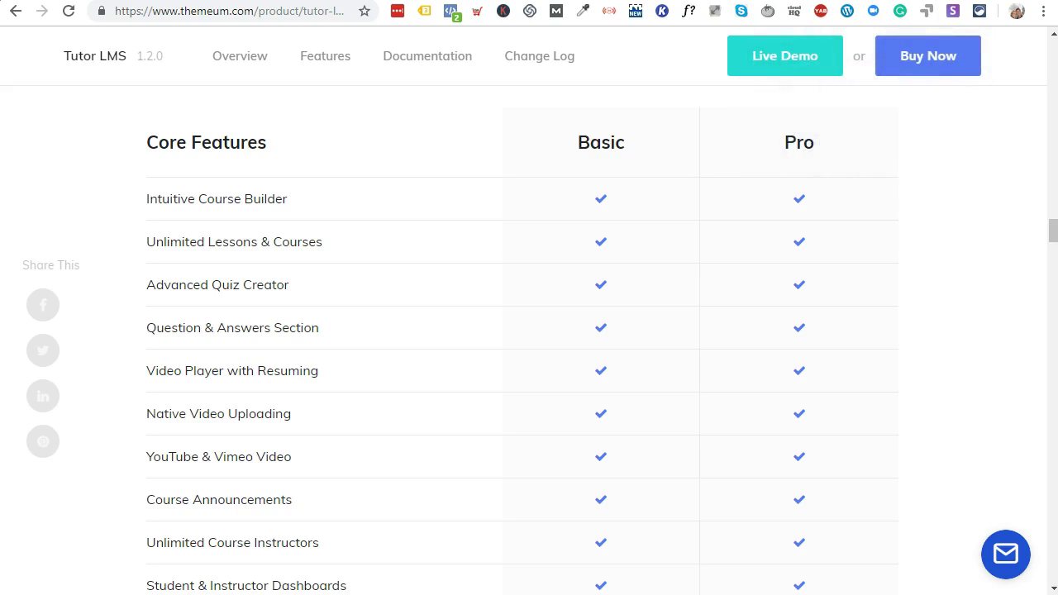
{"action": "scroll", "coordinate": [878, 217], "scroll_direction": "up", "scroll_amount": 1}
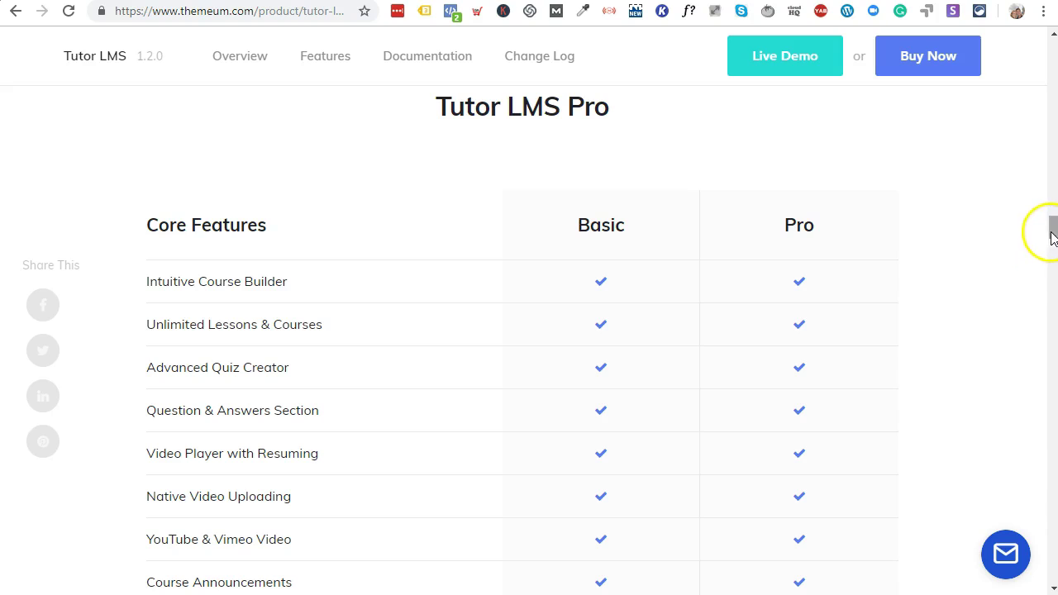
{"action": "left_click_drag", "start_coordinate": [573, 217], "coordinate": [635, 230]}
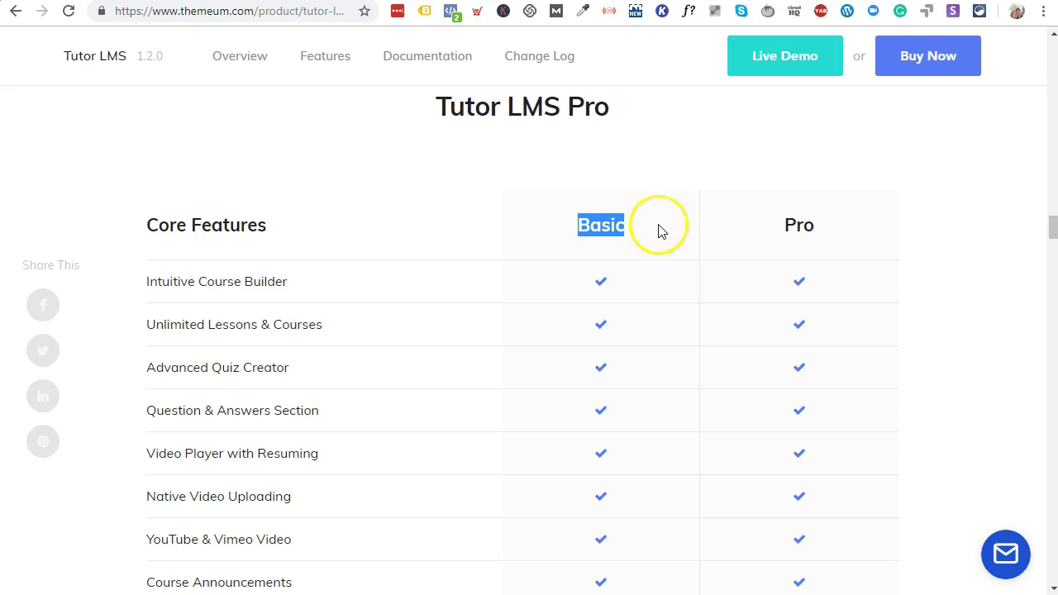
{"action": "left_click", "coordinate": [659, 230]}
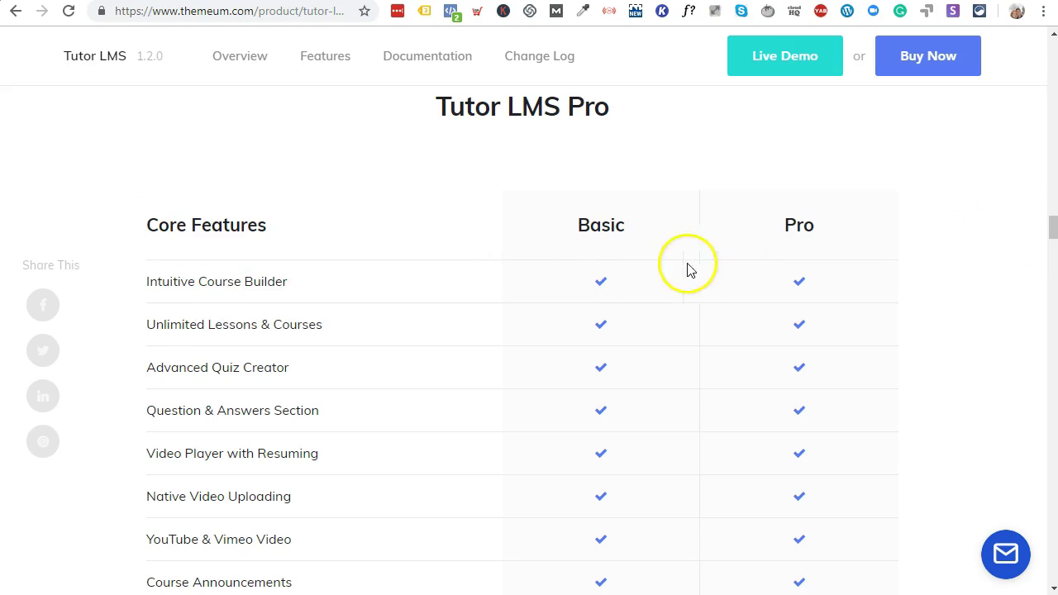
{"action": "left_click_drag", "start_coordinate": [139, 332], "coordinate": [367, 334]}
{"action": "left_click", "coordinate": [459, 335]}
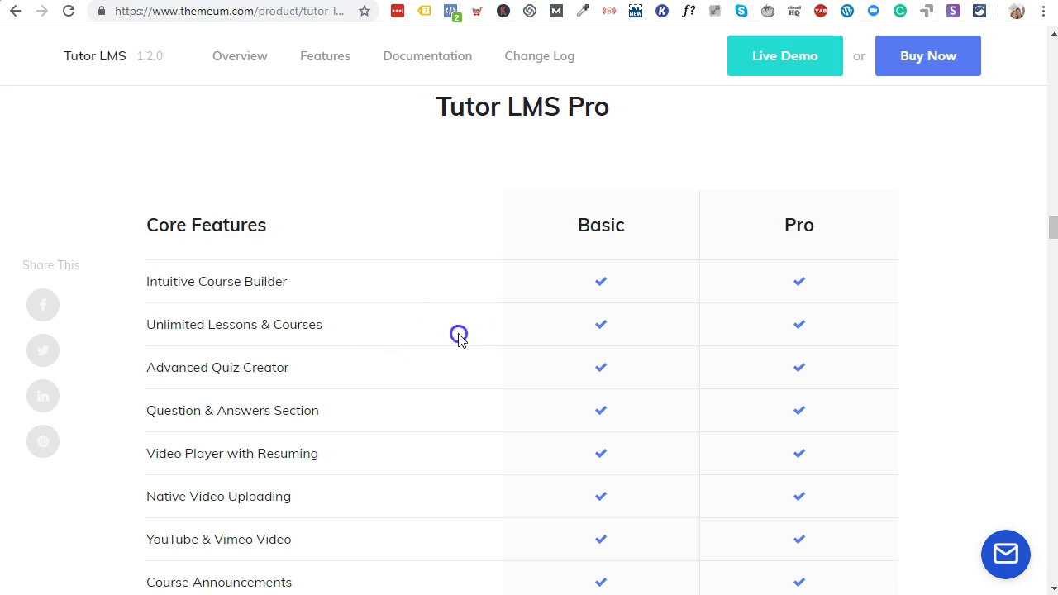
{"action": "scroll", "coordinate": [600, 350], "scroll_direction": "down", "scroll_amount": 1}
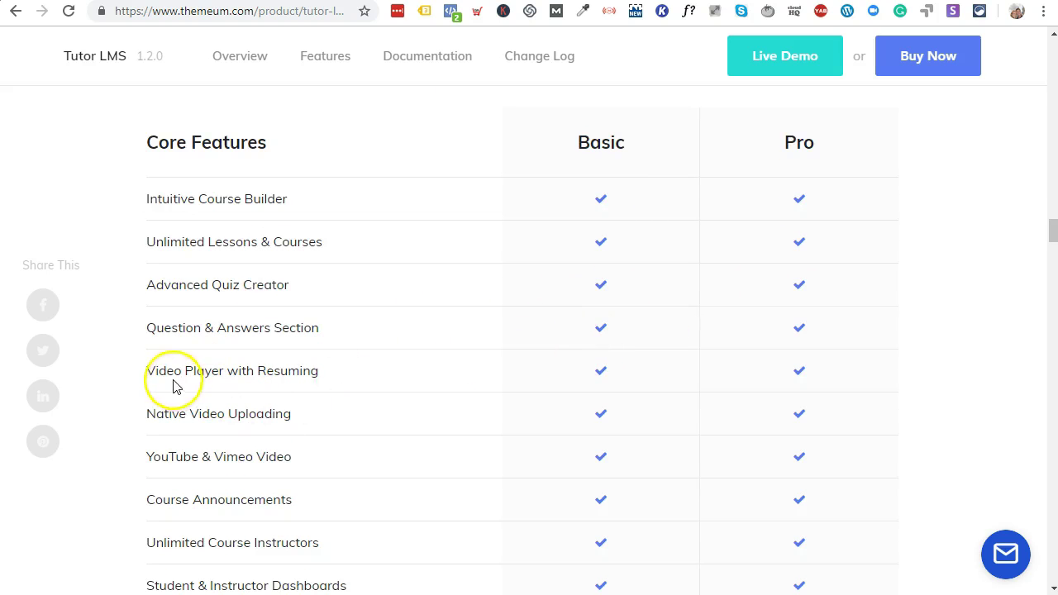
{"action": "left_click_drag", "start_coordinate": [147, 372], "coordinate": [344, 376]}
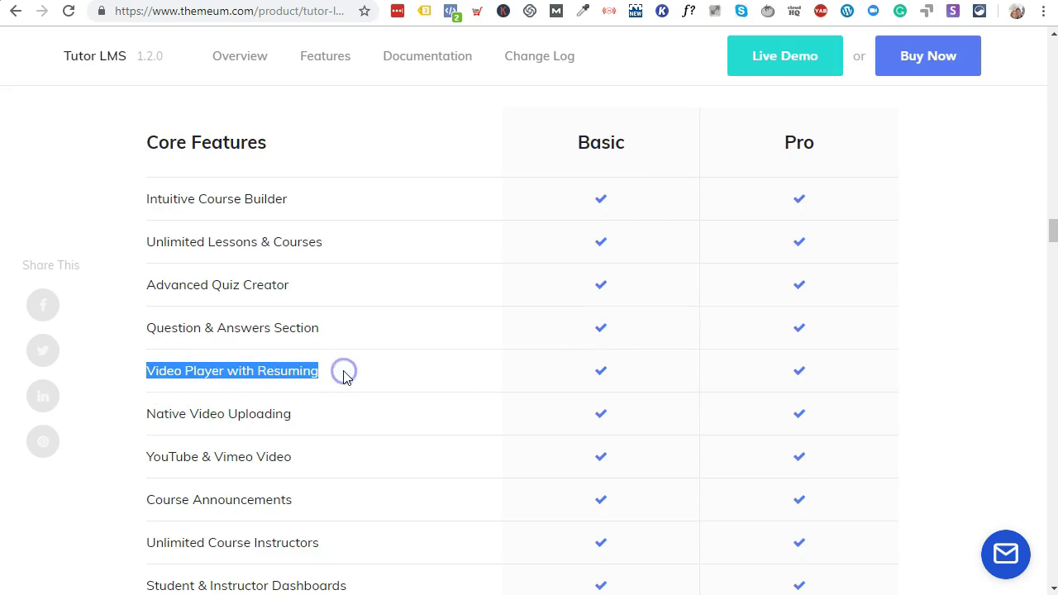
{"action": "left_click", "coordinate": [344, 376]}
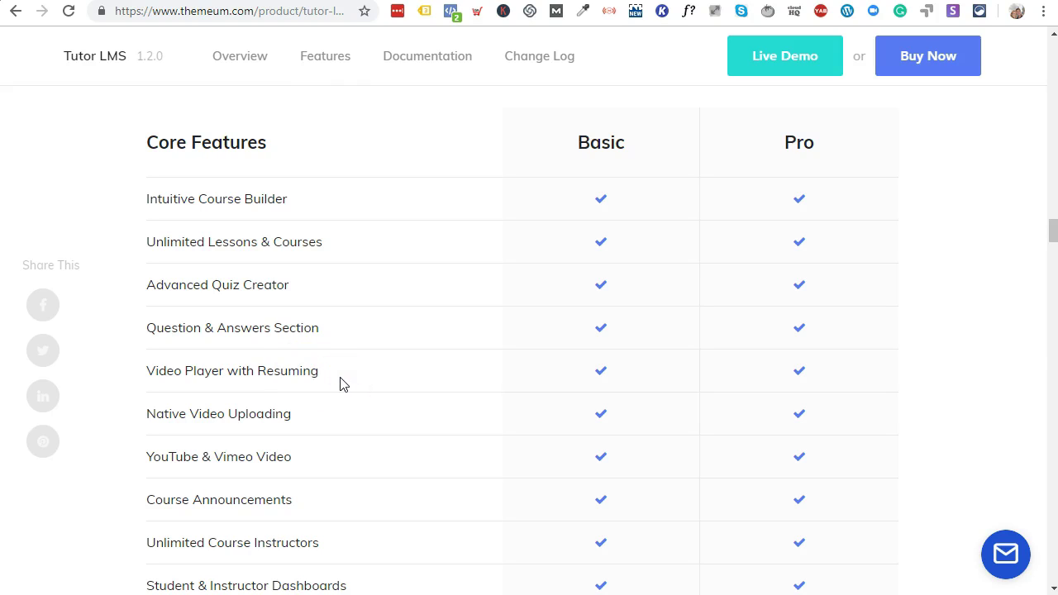
{"action": "left_click", "coordinate": [341, 354]}
{"action": "left_click_drag", "start_coordinate": [346, 339], "coordinate": [179, 332]}
{"action": "left_click", "coordinate": [414, 342]}
- Compare the quiz creation options and advanced functionalities offered in the Basic and Pro plans, including email notifications
{"action": "scroll", "coordinate": [415, 346], "scroll_direction": "down", "scroll_amount": 3}
{"action": "scroll", "coordinate": [416, 345], "scroll_direction": "down", "scroll_amount": 3}
{"action": "scroll", "coordinate": [418, 348], "scroll_direction": "down", "scroll_amount": 3}
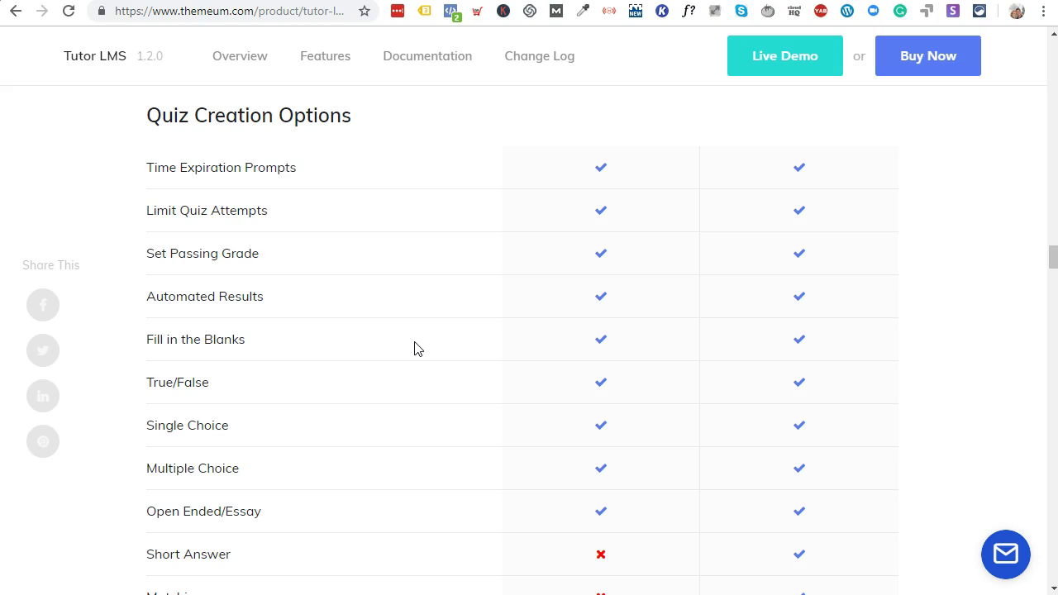
{"action": "scroll", "coordinate": [417, 348], "scroll_direction": "down", "scroll_amount": 1}
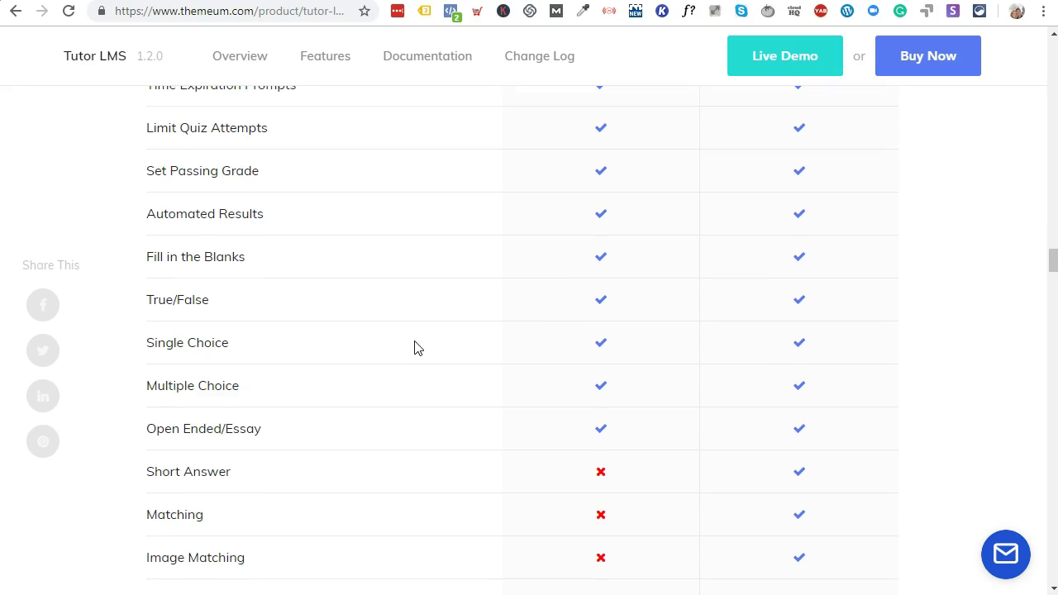
{"action": "scroll", "coordinate": [417, 345], "scroll_direction": "down", "scroll_amount": 4}
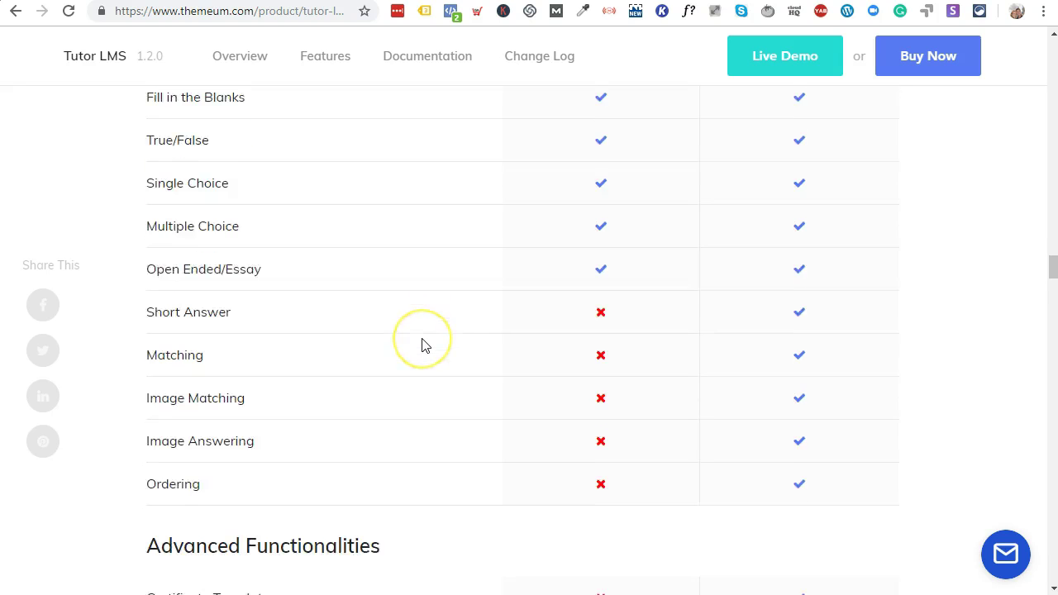
{"action": "scroll", "coordinate": [431, 353], "scroll_direction": "down", "scroll_amount": 2}
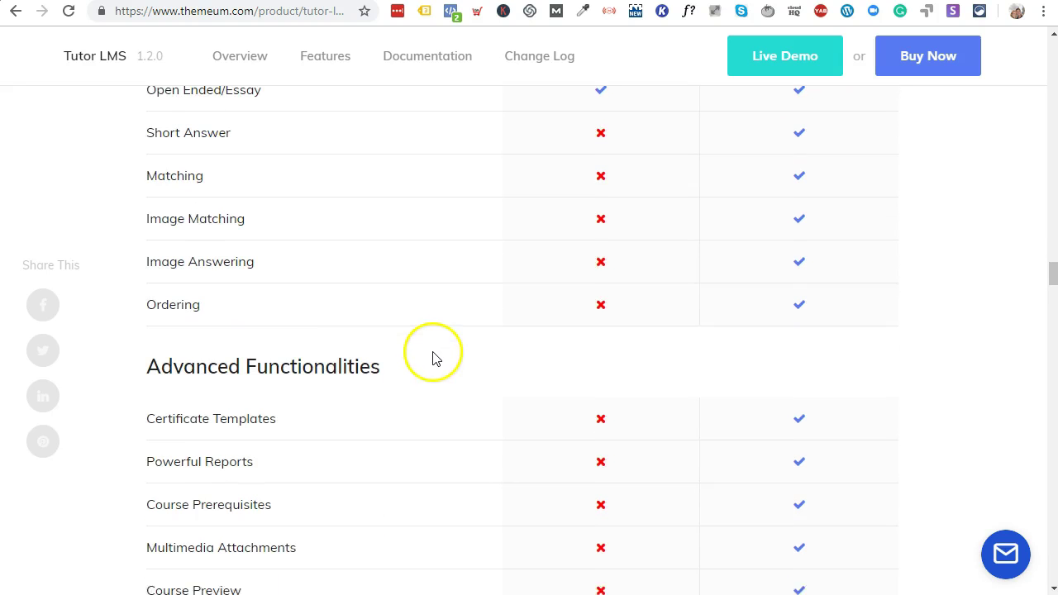
{"action": "scroll", "coordinate": [459, 307], "scroll_direction": "up", "scroll_amount": 1}
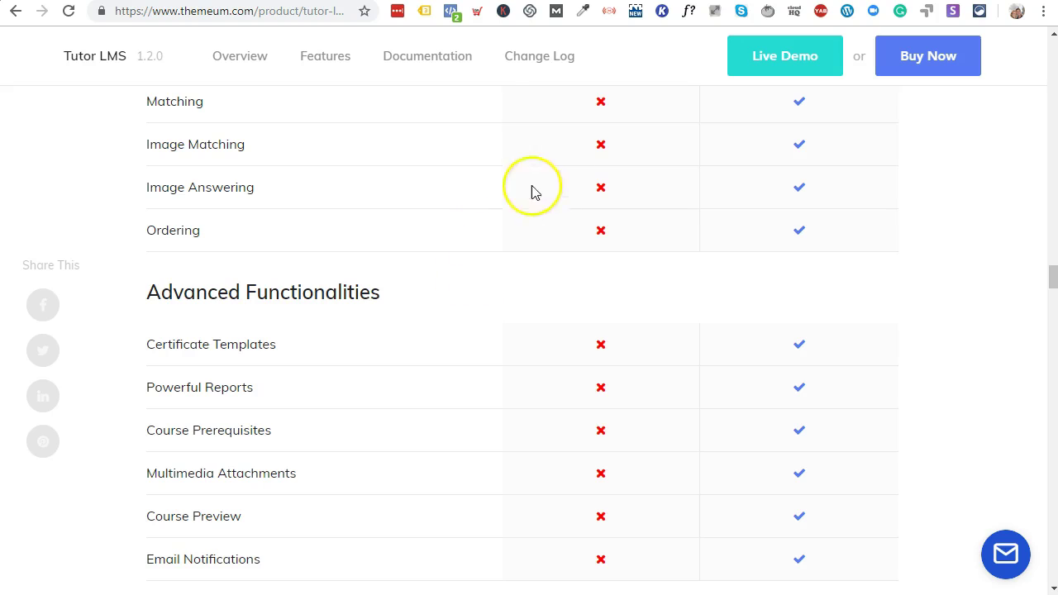
{"action": "scroll", "coordinate": [597, 138], "scroll_direction": "up", "scroll_amount": 1}
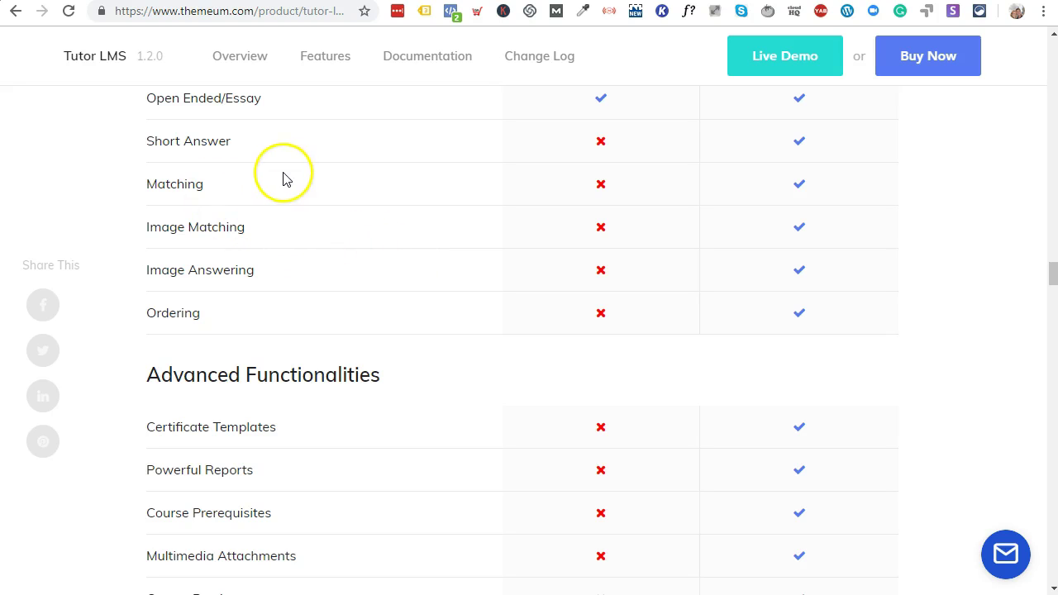
{"action": "scroll", "coordinate": [583, 268], "scroll_direction": "down", "scroll_amount": 1}
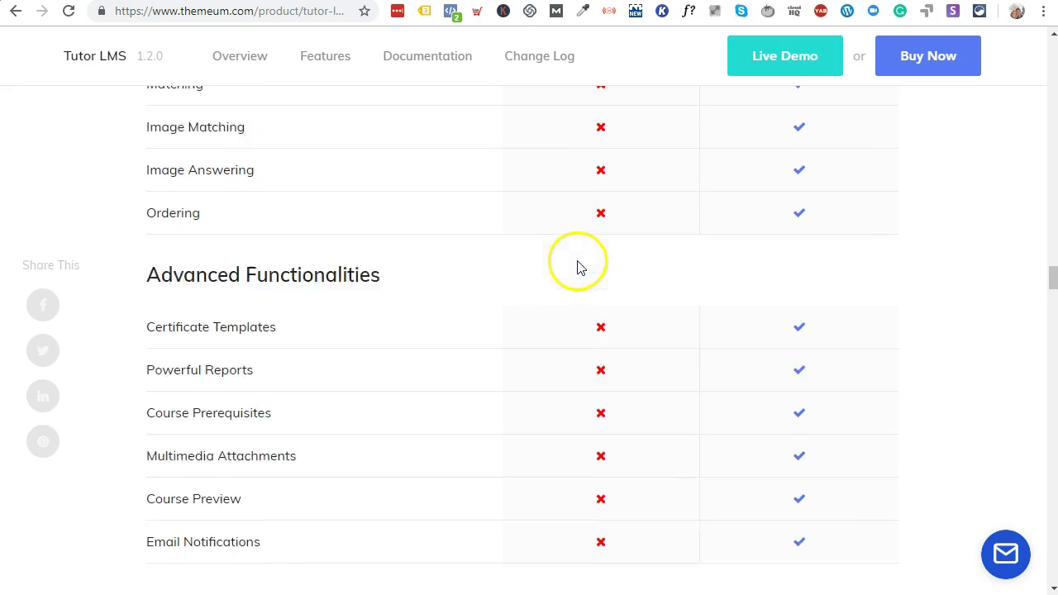
{"action": "scroll", "coordinate": [577, 267], "scroll_direction": "down", "scroll_amount": 1}
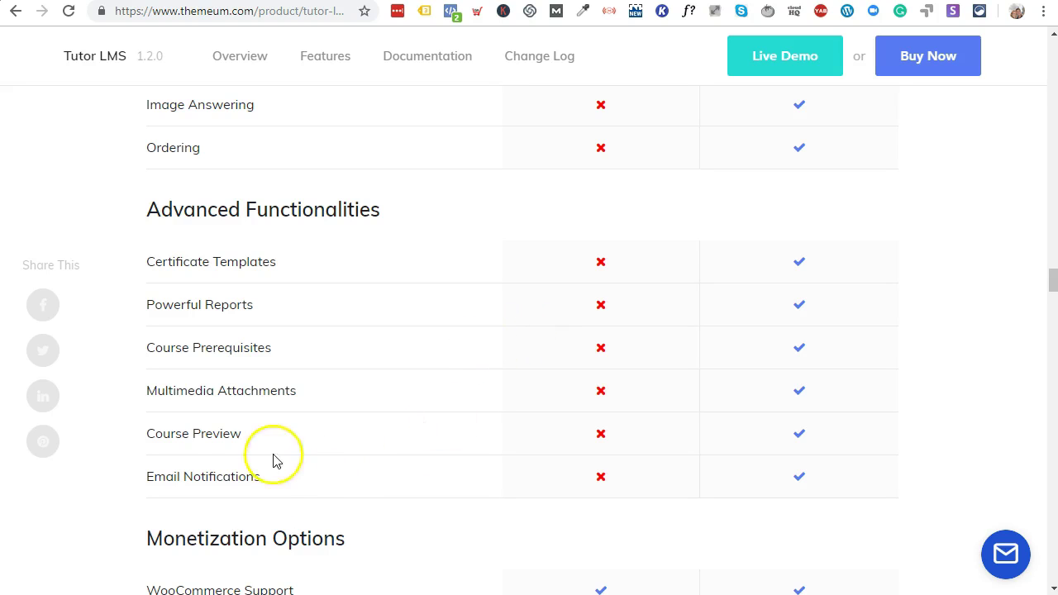
{"action": "left_click_drag", "start_coordinate": [152, 472], "coordinate": [281, 492]}
{"action": "left_click", "coordinate": [285, 492]}
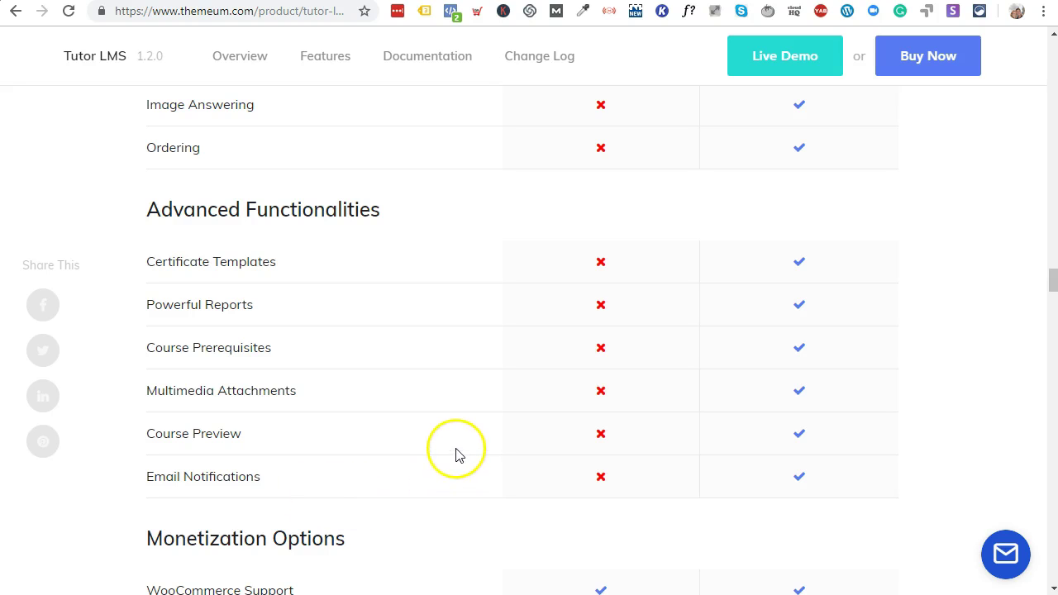
- Check the monetization options in the plan comparison, including WooCommerce support, and the Course Management System section below it
{"action": "scroll", "coordinate": [347, 372], "scroll_direction": "down", "scroll_amount": 2}
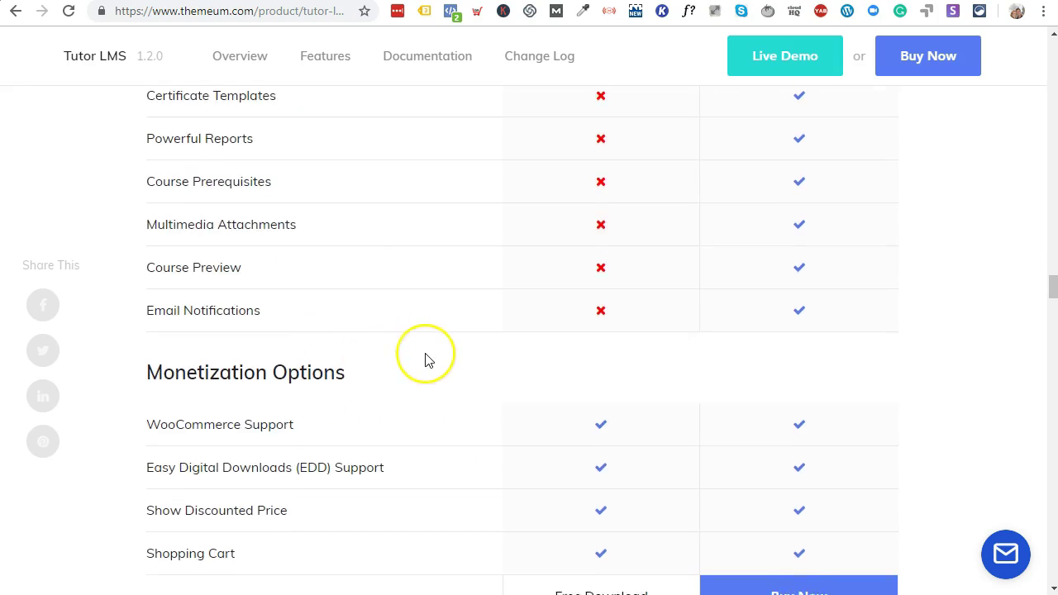
{"action": "scroll", "coordinate": [427, 359], "scroll_direction": "down", "scroll_amount": 1}
{"action": "left_click_drag", "start_coordinate": [147, 342], "coordinate": [277, 336]}
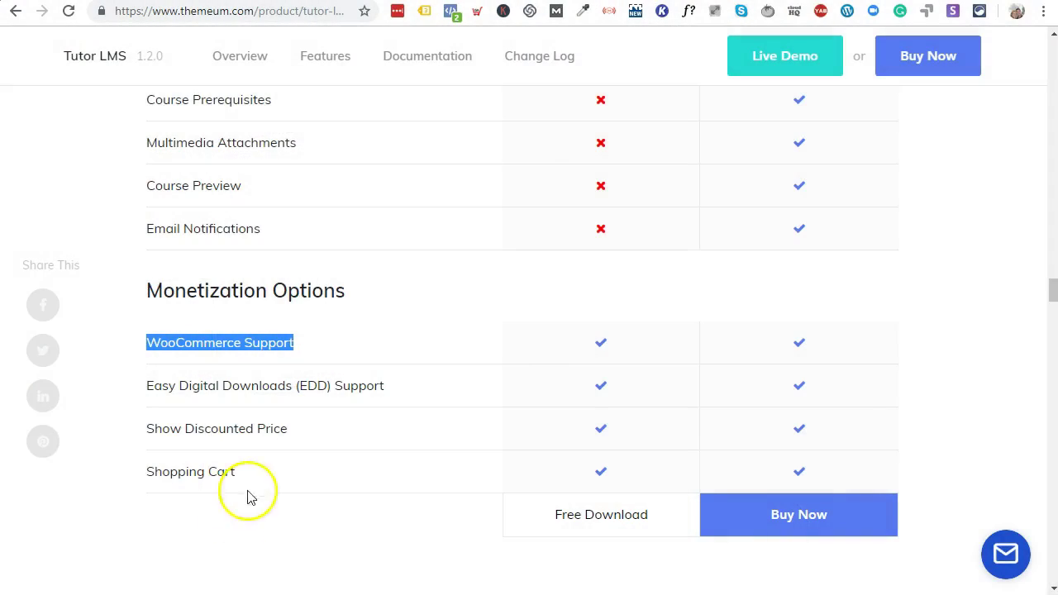
{"action": "left_click", "coordinate": [422, 534]}
{"action": "scroll", "coordinate": [418, 521], "scroll_direction": "down", "scroll_amount": 8}
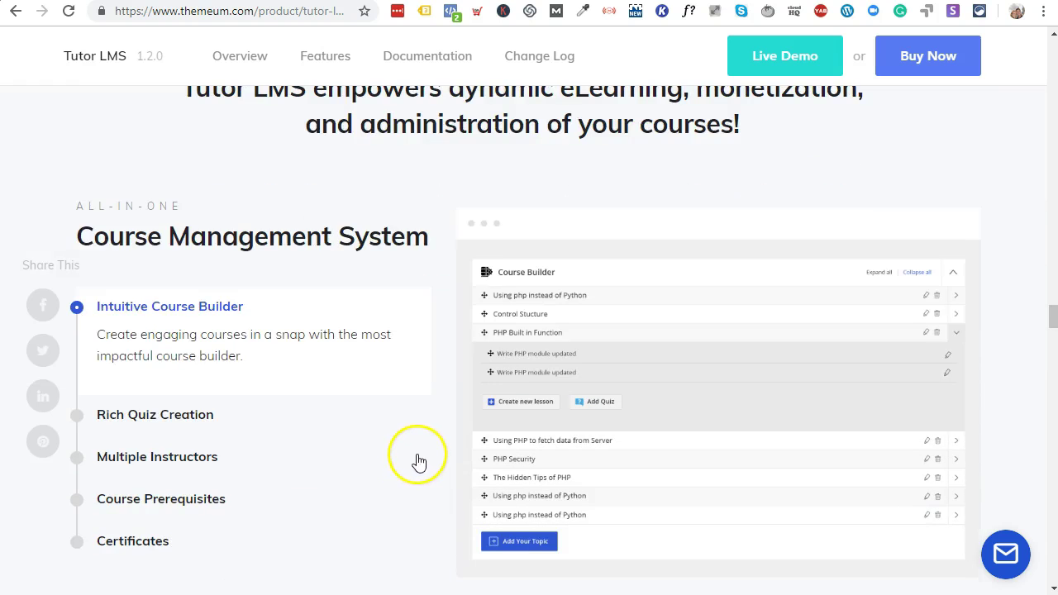
{"action": "scroll", "coordinate": [413, 456], "scroll_direction": "down", "scroll_amount": 2}
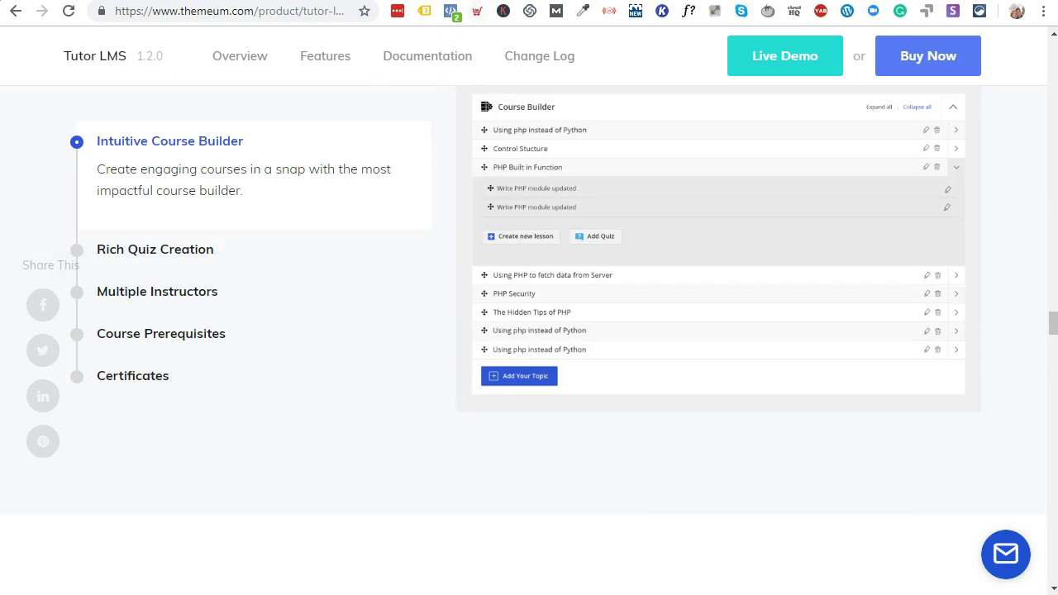
- Switch to the ConvertDash WordPress dashboard, visit the live site and look over its home page
{"action": "key", "text": "ctrl+Tab"}
{"action": "mouse_move", "coordinate": [66, 38]}
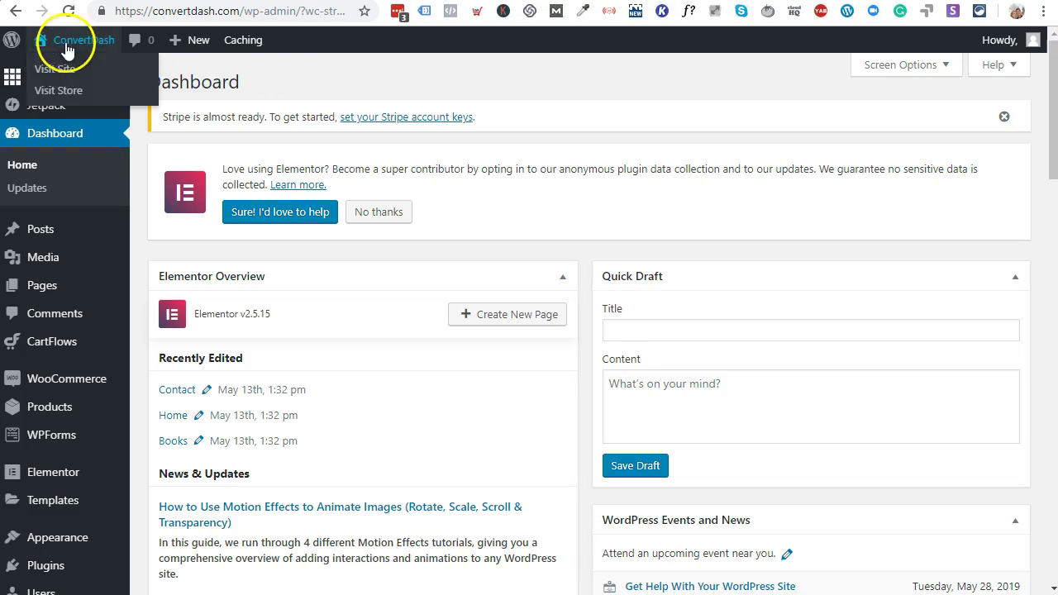
{"action": "left_click", "coordinate": [66, 69]}
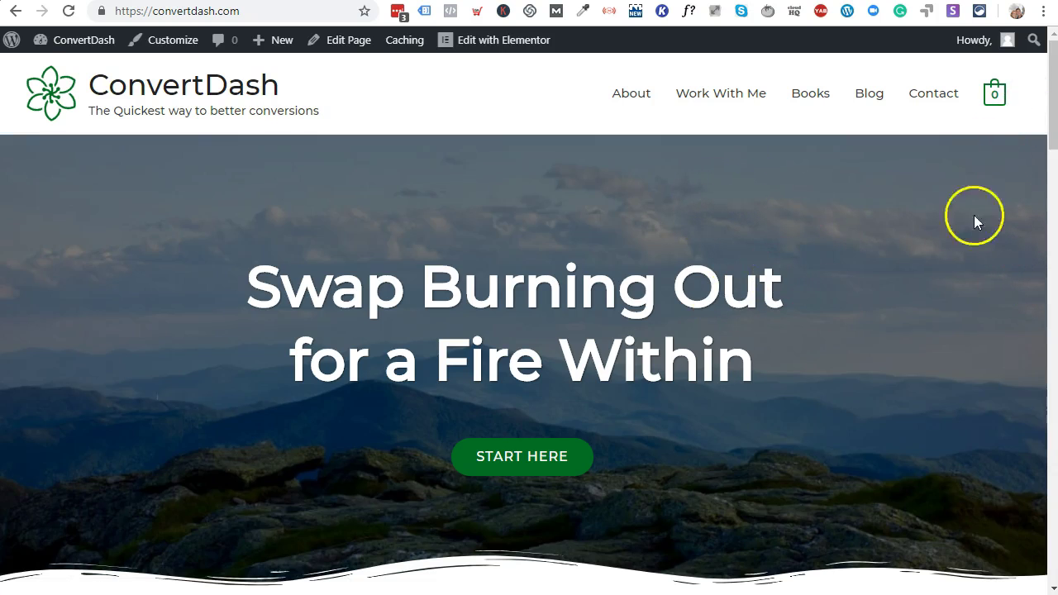
{"action": "scroll", "coordinate": [964, 294], "scroll_direction": "down", "scroll_amount": 10}
{"action": "scroll", "coordinate": [959, 301], "scroll_direction": "down", "scroll_amount": 6}
{"action": "scroll", "coordinate": [923, 359], "scroll_direction": "up", "scroll_amount": 7}
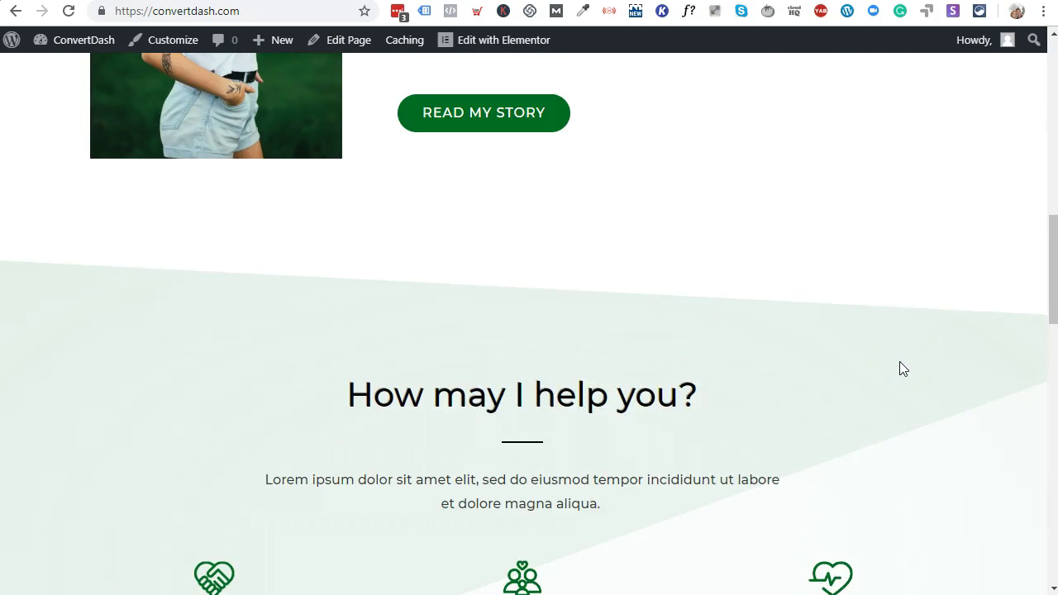
{"action": "left_click", "coordinate": [755, 382]}
{"action": "scroll", "coordinate": [758, 386], "scroll_direction": "up", "scroll_amount": 8}
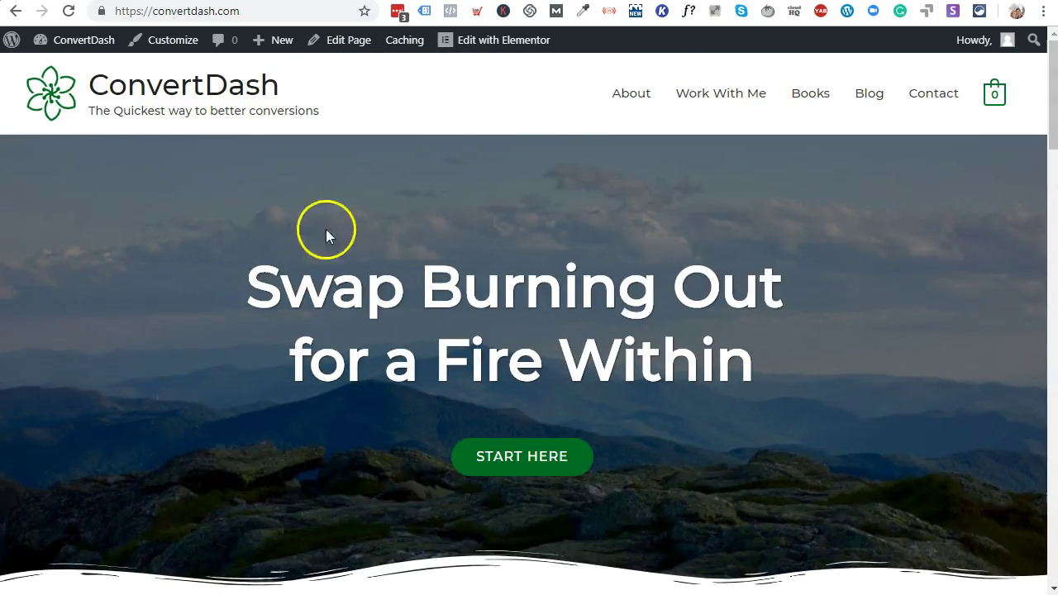
- Return to the site's admin dashboard and open the page for adding new plugins
{"action": "mouse_move", "coordinate": [73, 39]}
{"action": "left_click", "coordinate": [70, 68]}
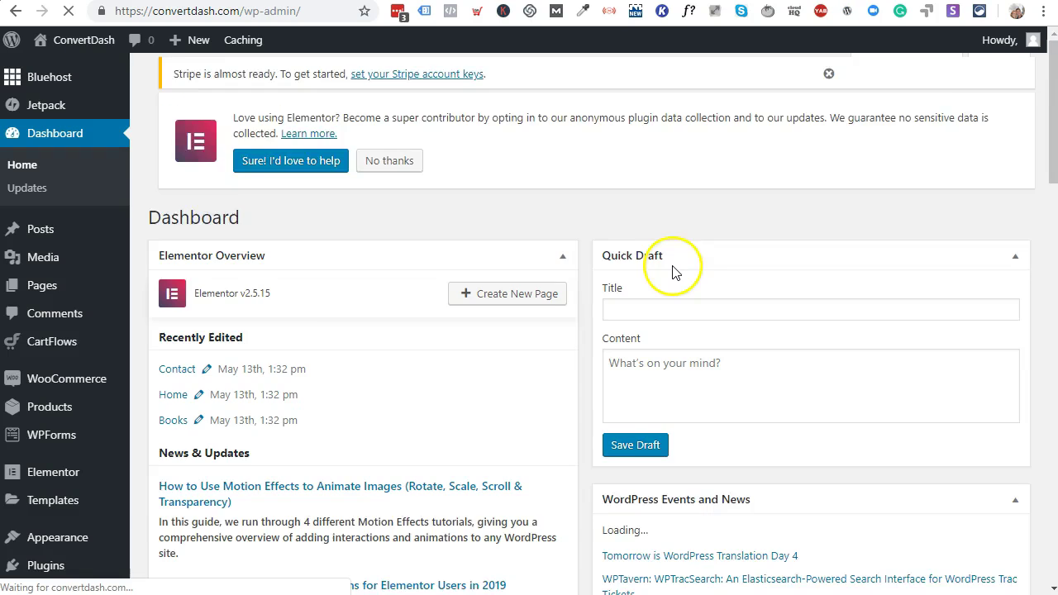
{"action": "scroll", "coordinate": [58, 388], "scroll_direction": "down", "scroll_amount": 1}
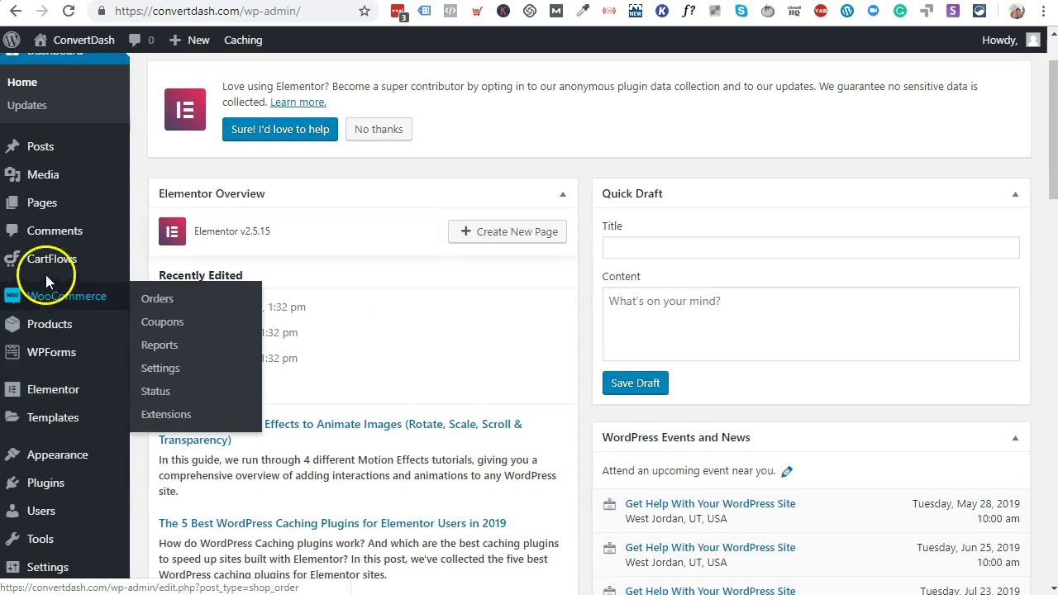
{"action": "mouse_move", "coordinate": [52, 272]}
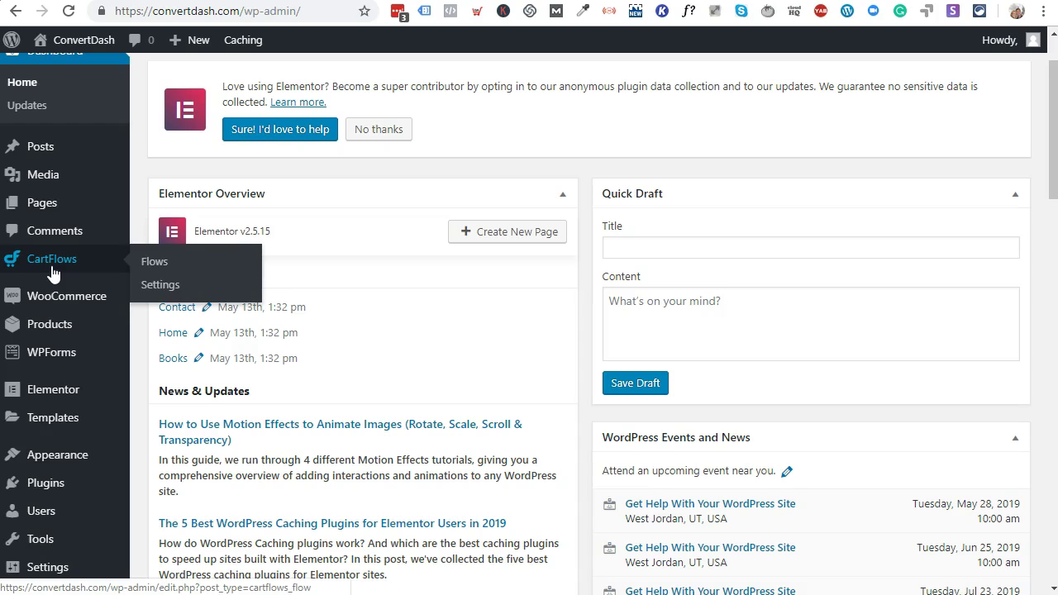
{"action": "left_click", "coordinate": [52, 492]}
{"action": "left_click", "coordinate": [189, 500]}
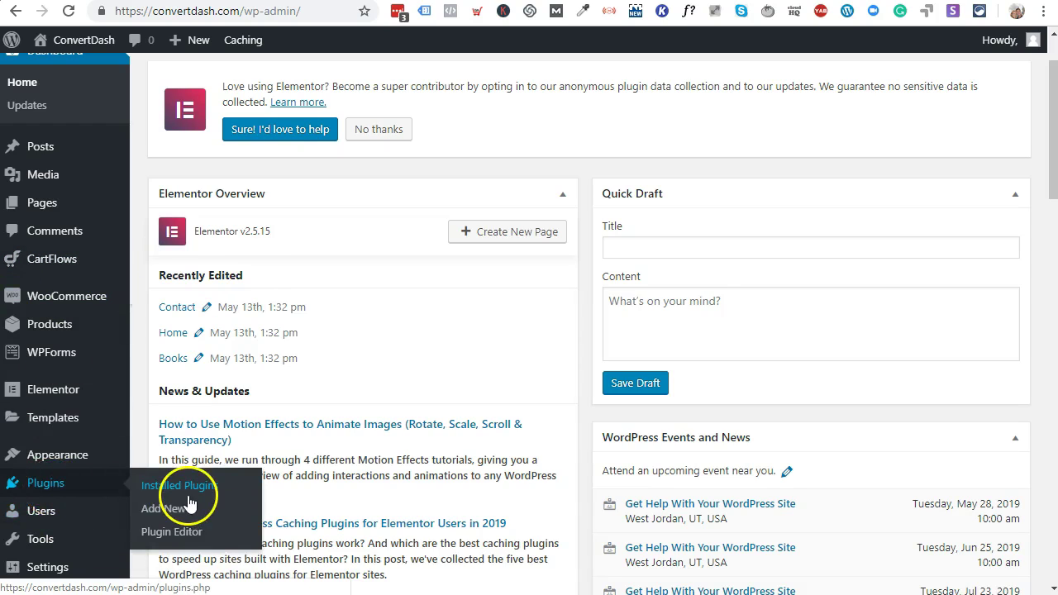
{"action": "left_click", "coordinate": [189, 512]}
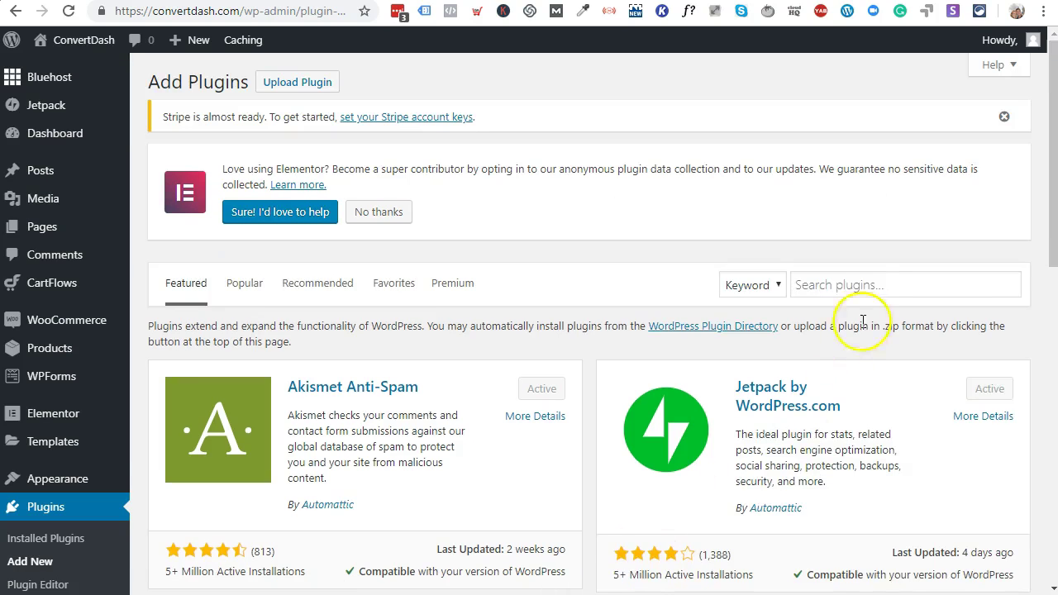
- Search the plugin directory for "tutor lms"
{"action": "left_click", "coordinate": [866, 293]}
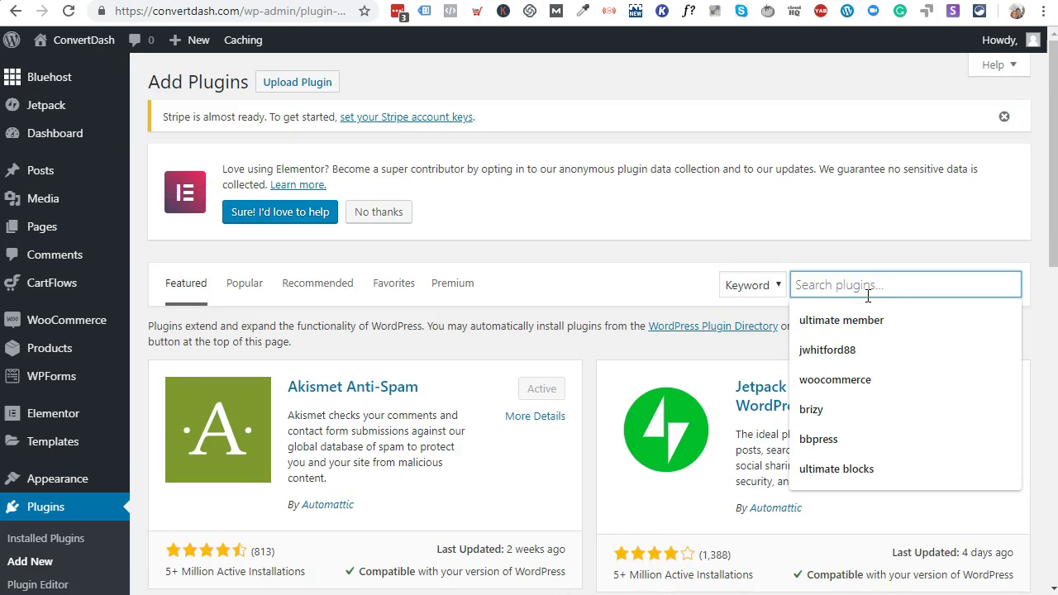
{"action": "type", "text": "tutor "}
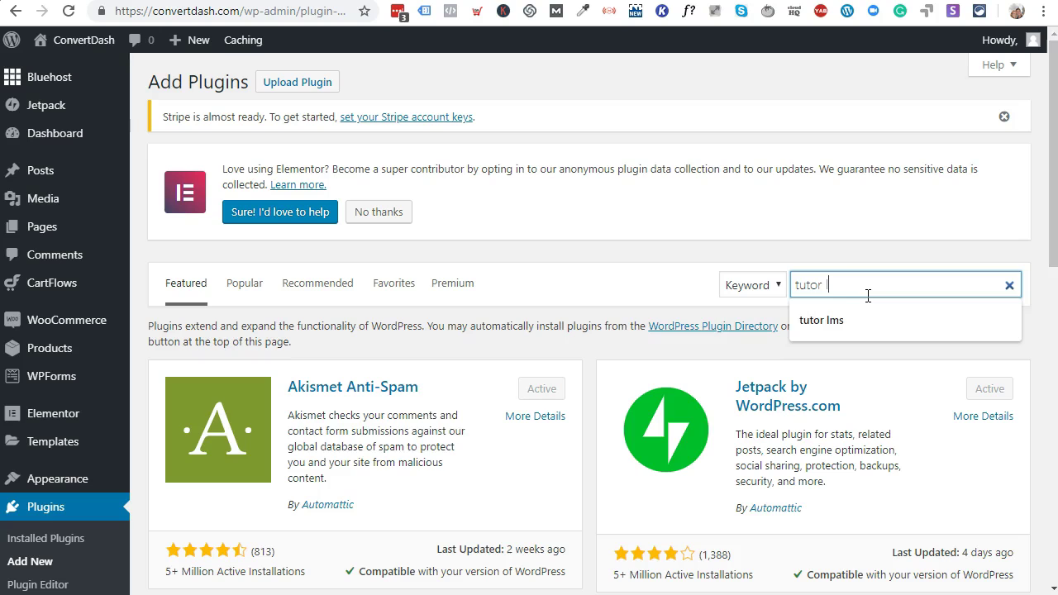
{"action": "type", "text": "lms"}
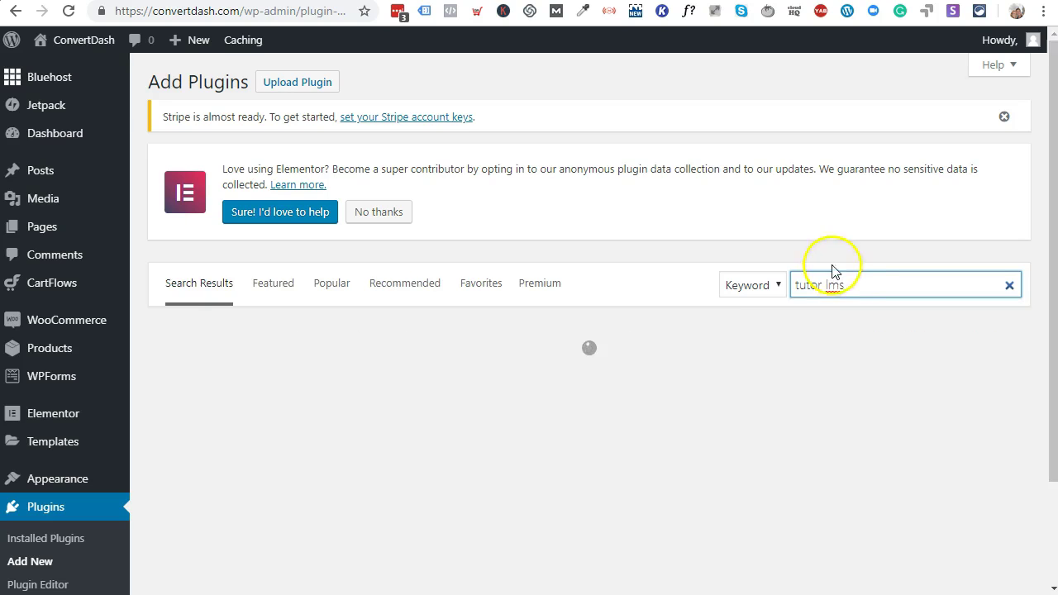
{"action": "scroll", "coordinate": [780, 240], "scroll_direction": "down", "scroll_amount": 1}
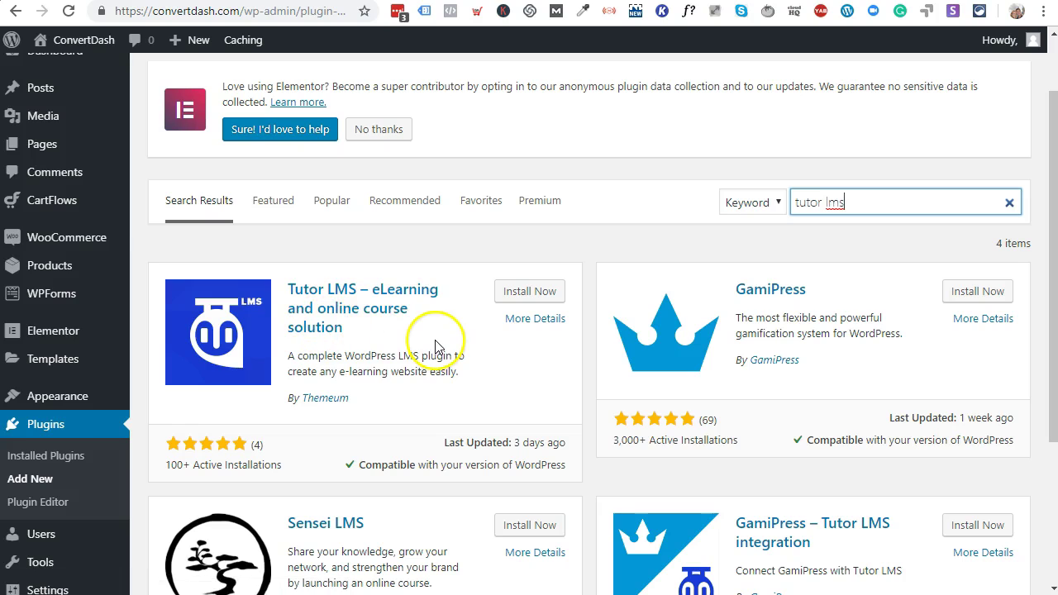
{"action": "left_click", "coordinate": [267, 451]}
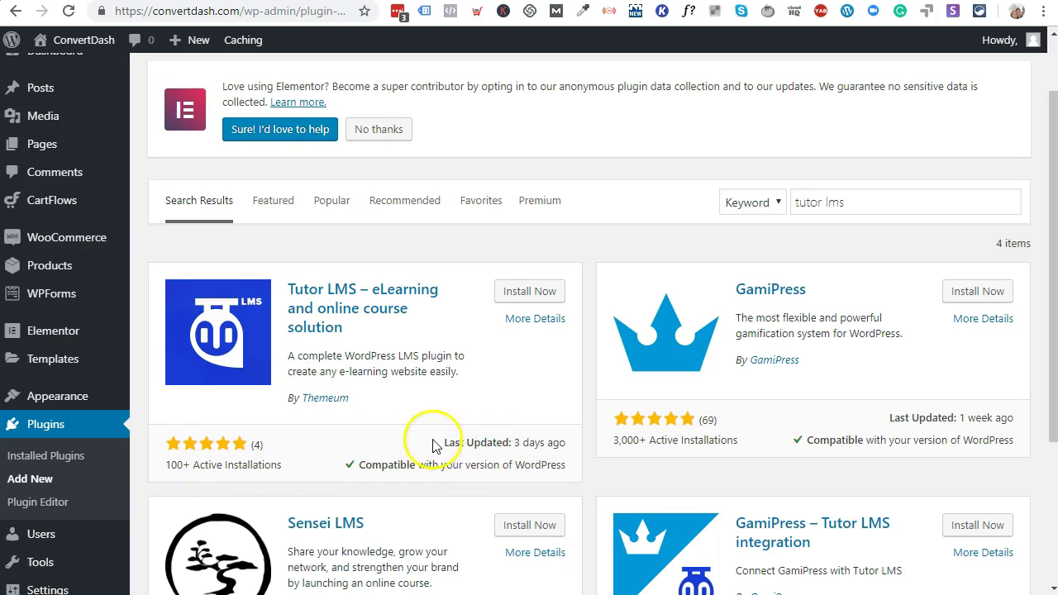
- Install and activate the Tutor LMS – eLearning and online course solution plugin by Themeum
{"action": "left_click", "coordinate": [520, 292]}
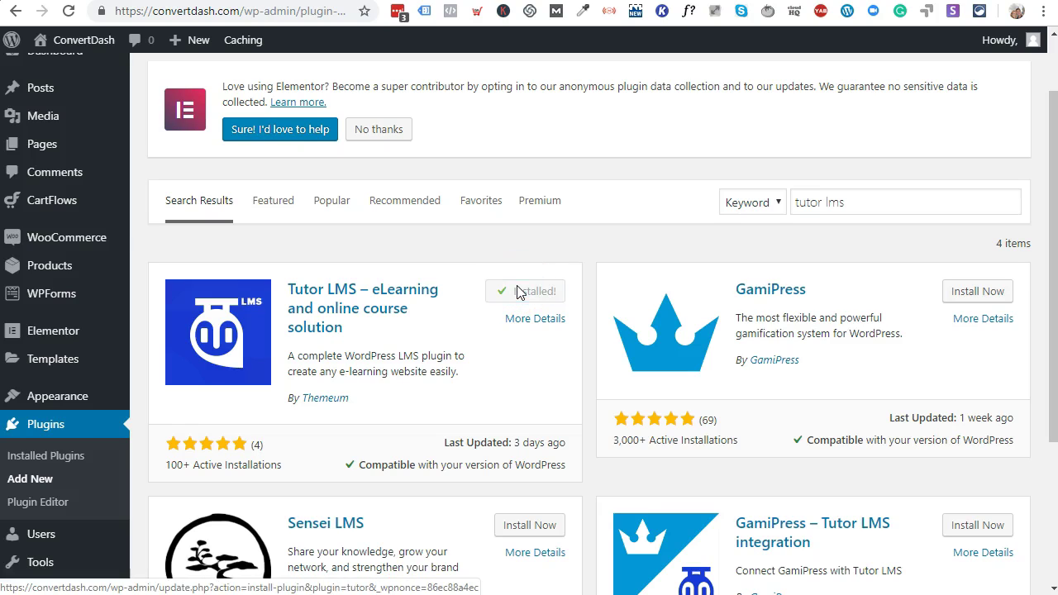
{"action": "left_click", "coordinate": [523, 292]}
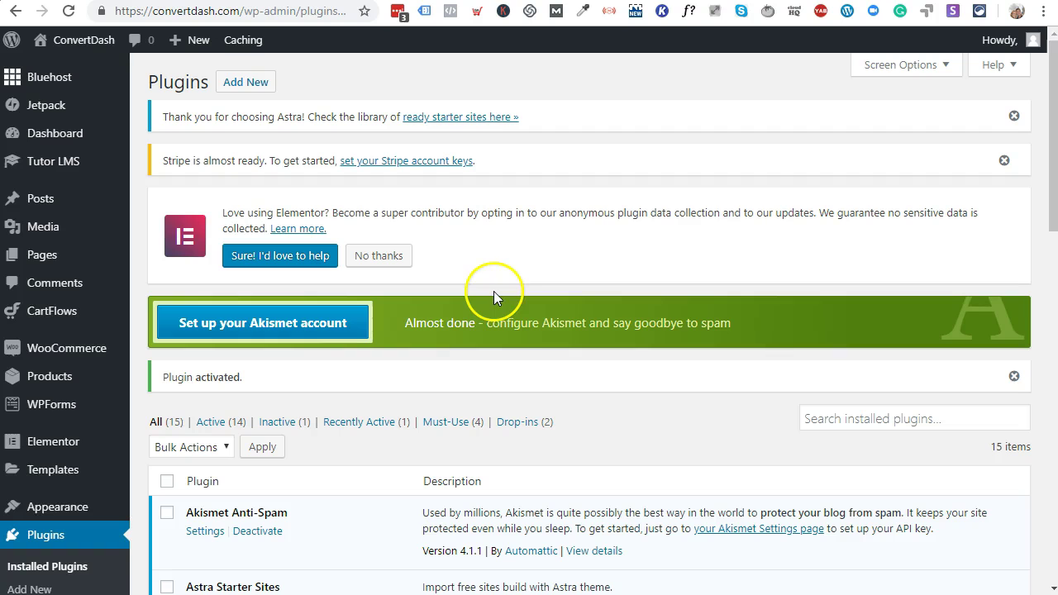
{"action": "scroll", "coordinate": [521, 366], "scroll_direction": "down", "scroll_amount": 2}
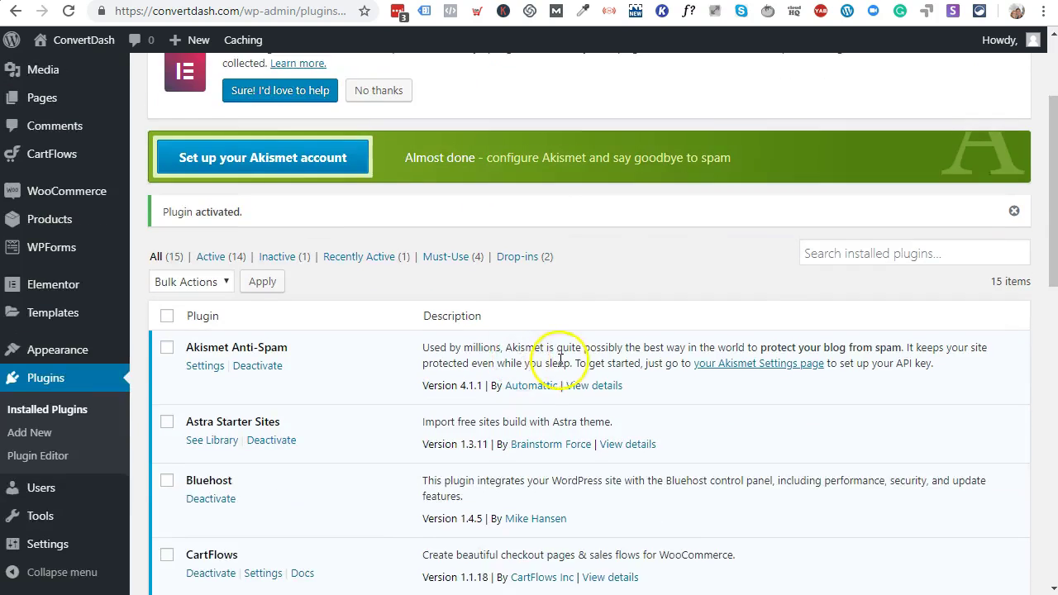
{"action": "scroll", "coordinate": [558, 350], "scroll_direction": "up", "scroll_amount": 3}
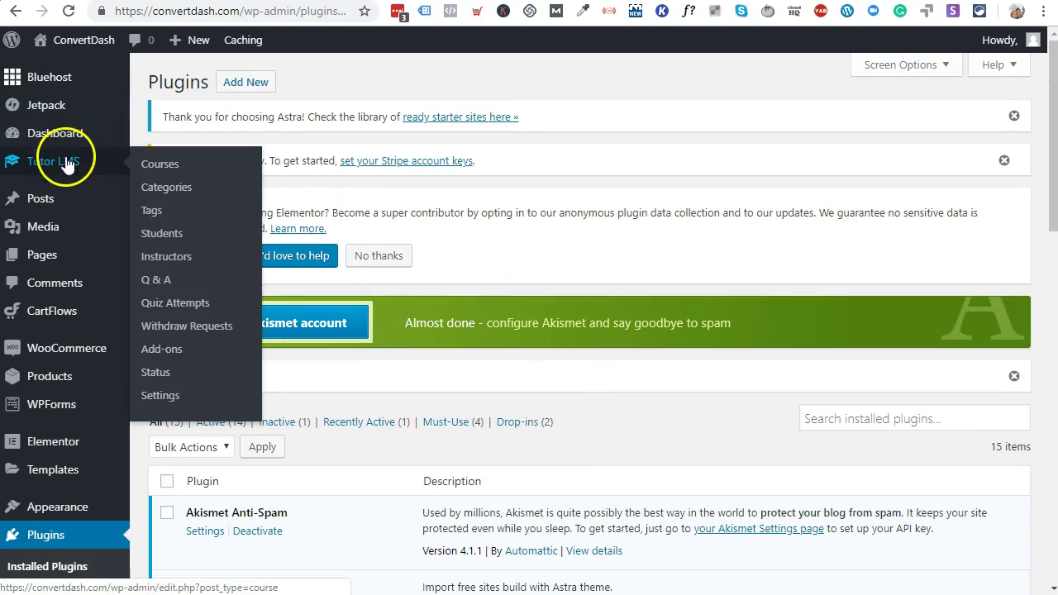
- Create a new Tutor LMS course titled "First Tutor LMS Course"
{"action": "mouse_move", "coordinate": [48, 146]}
{"action": "left_click", "coordinate": [47, 169]}
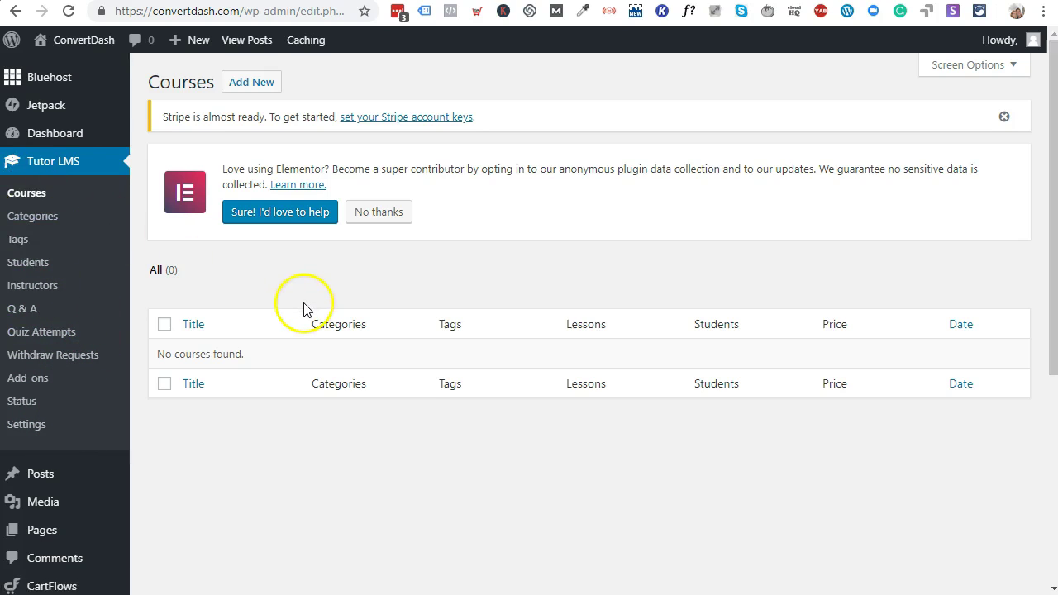
{"action": "left_click", "coordinate": [250, 86]}
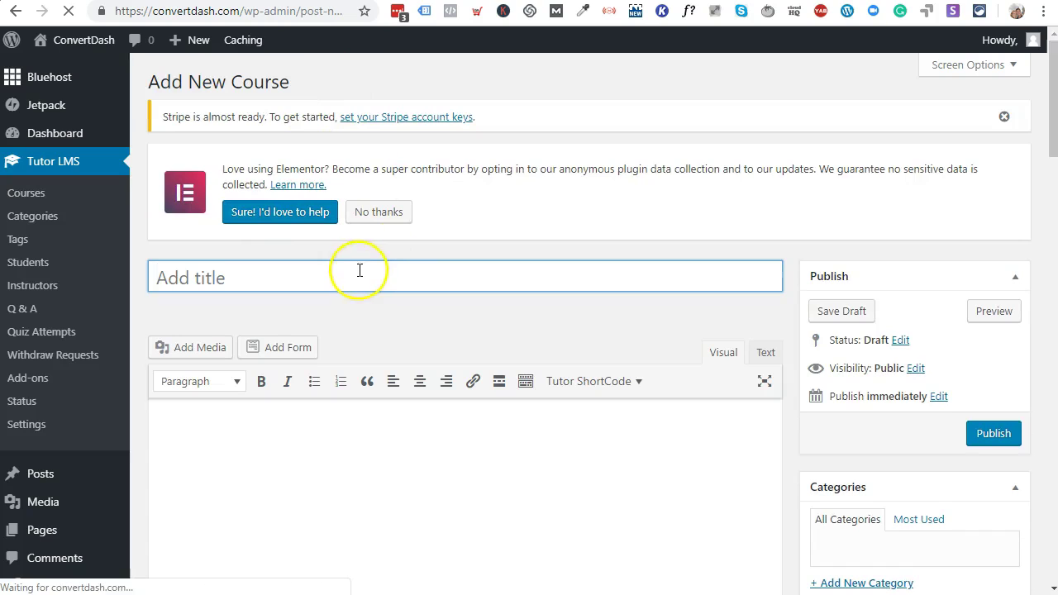
{"action": "left_click", "coordinate": [359, 277]}
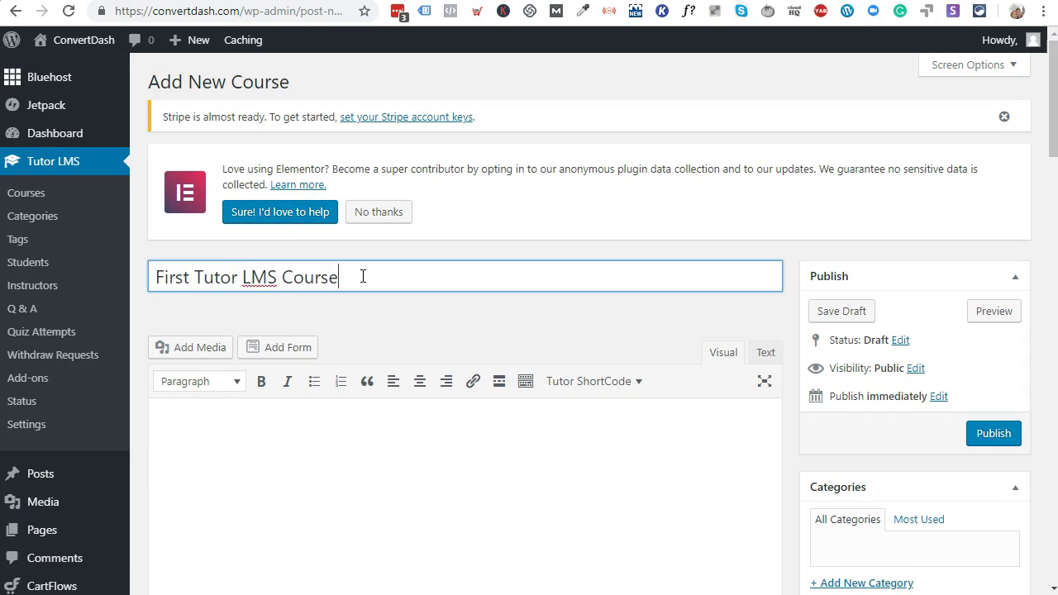
{"action": "left_click", "coordinate": [383, 311]}
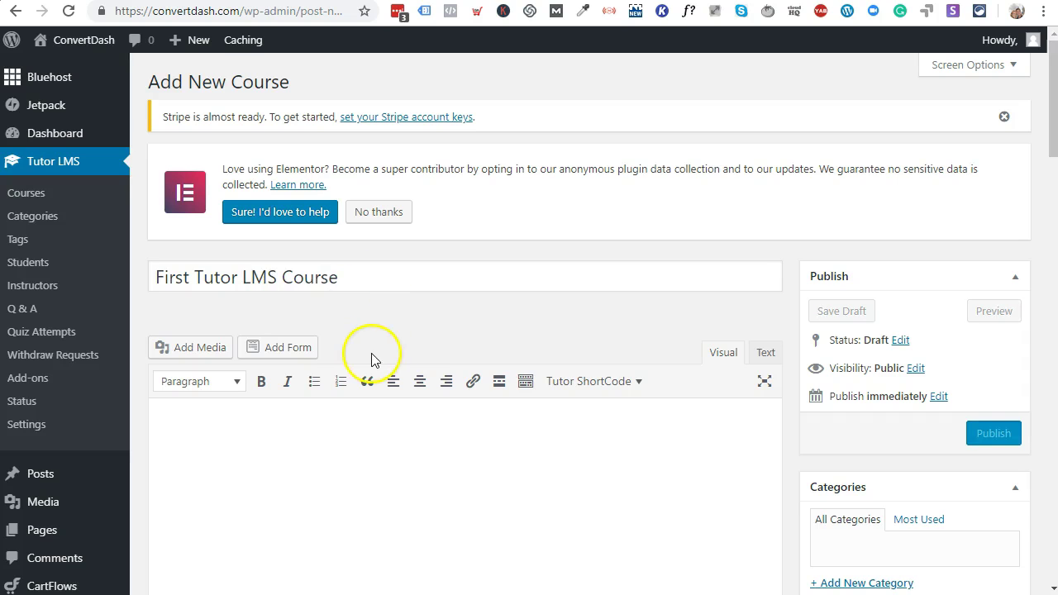
- Look over the course editor's sections down to the Course Builder and save the course as a draft
{"action": "scroll", "coordinate": [415, 332], "scroll_direction": "down", "scroll_amount": 2}
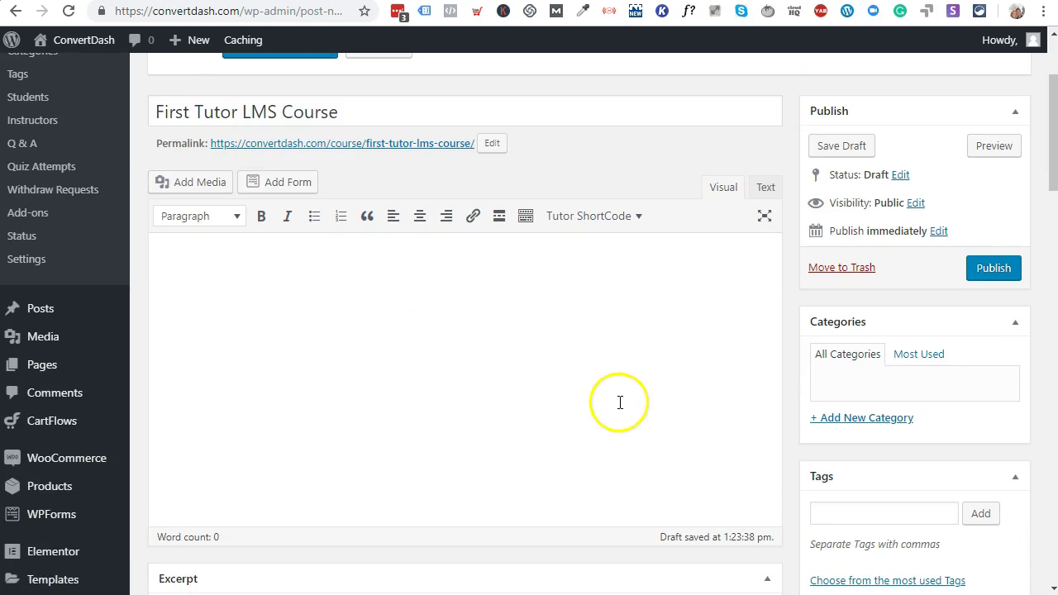
{"action": "scroll", "coordinate": [620, 402], "scroll_direction": "down", "scroll_amount": 1}
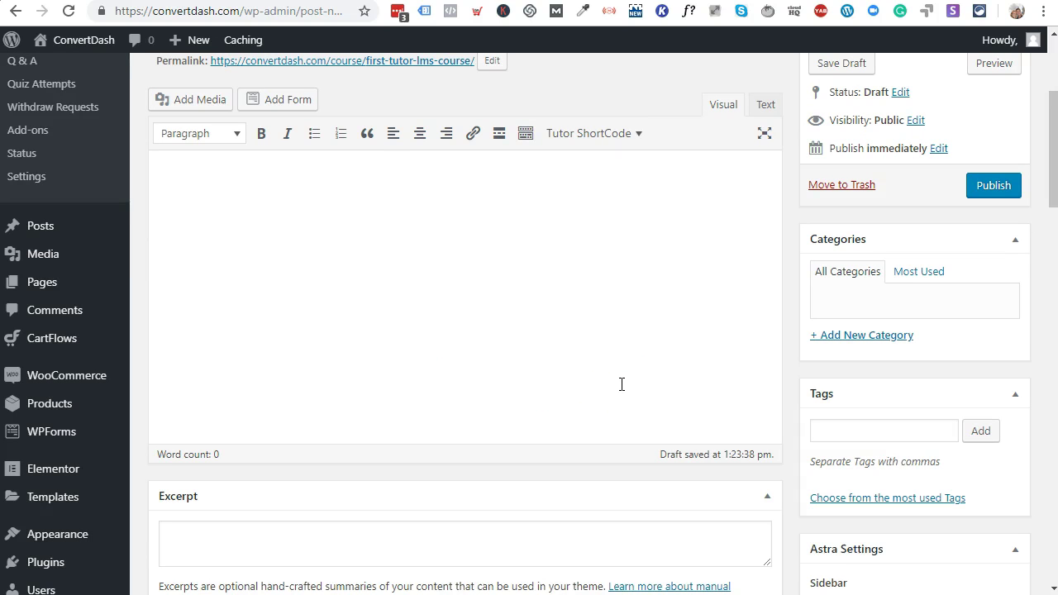
{"action": "scroll", "coordinate": [624, 347], "scroll_direction": "down", "scroll_amount": 4}
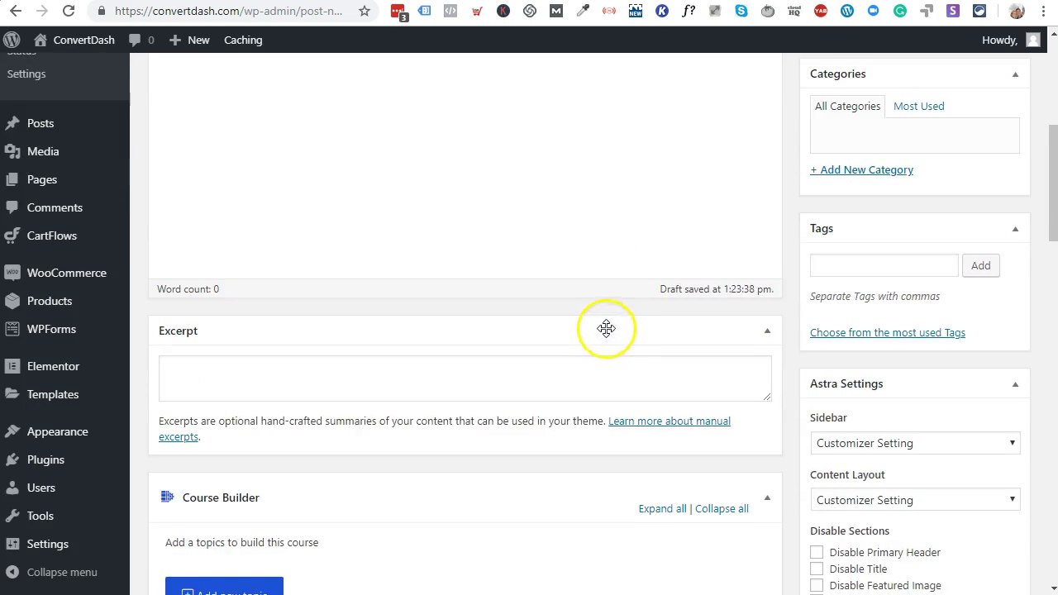
{"action": "scroll", "coordinate": [570, 425], "scroll_direction": "up", "scroll_amount": 6}
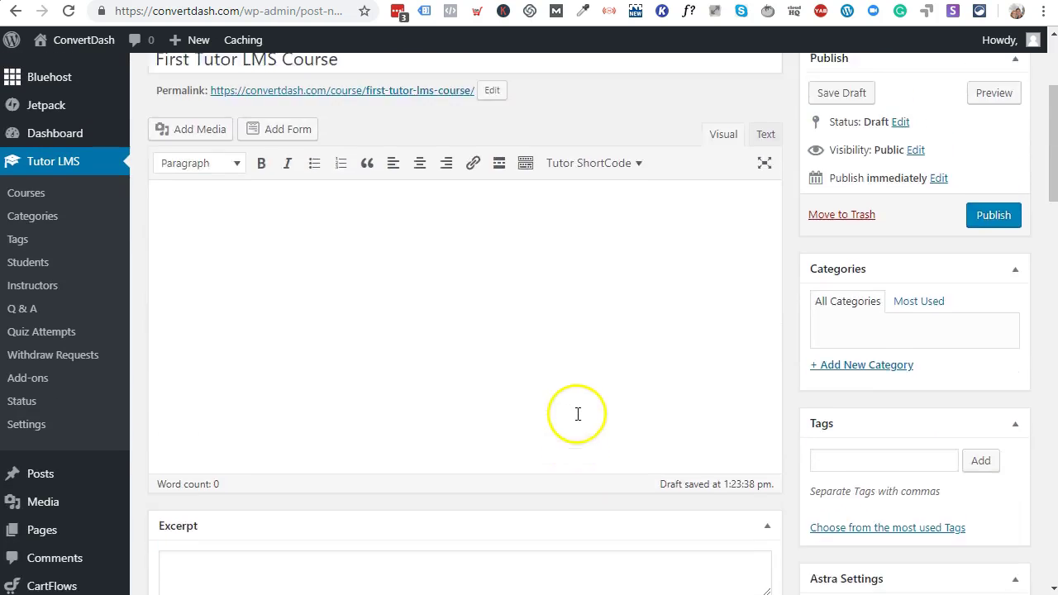
{"action": "left_click", "coordinate": [831, 228]}
- Enter the course description "Looking forward to the development of this plugin!"
{"action": "left_click", "coordinate": [489, 378]}
{"action": "left_click", "coordinate": [477, 435]}
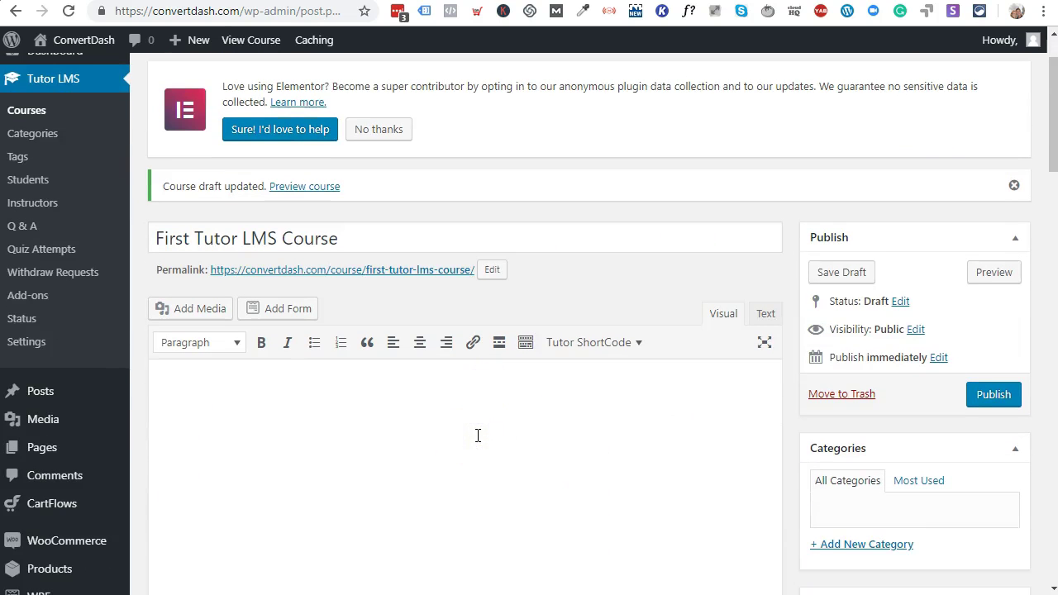
{"action": "type", "text": "Looking forward t"}
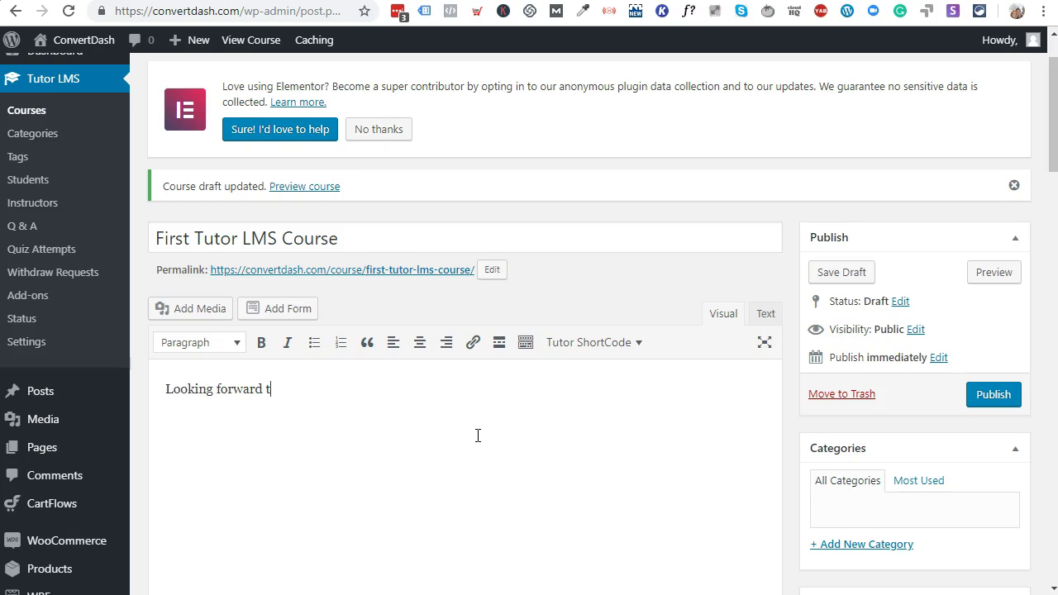
{"action": "type", "text": "o the development of this plugin!"}
- Set nature-image.jpg from the media library as the course's featured image
{"action": "scroll", "coordinate": [480, 435], "scroll_direction": "down", "scroll_amount": 5}
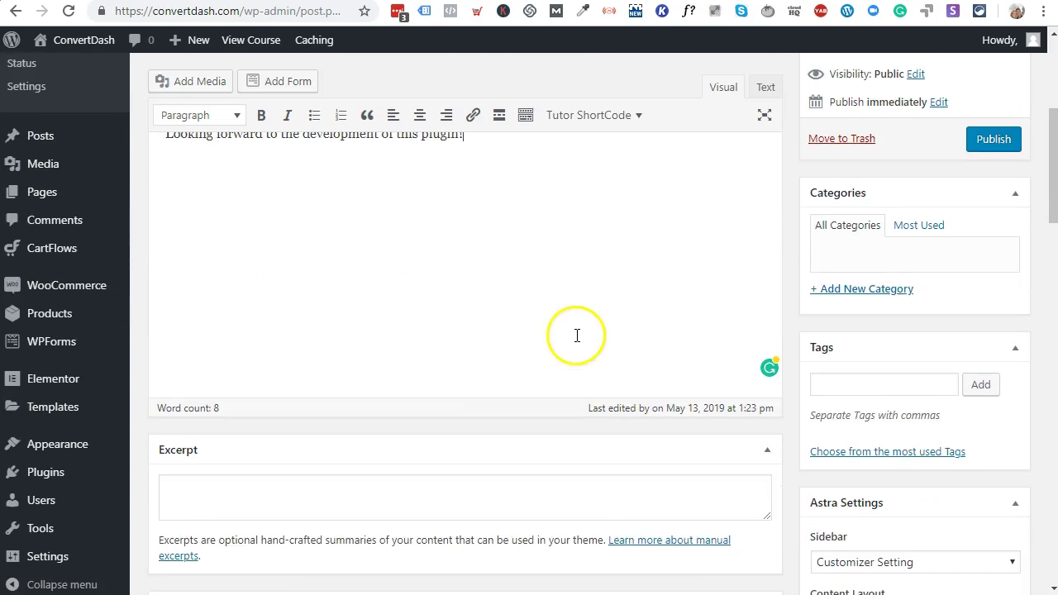
{"action": "scroll", "coordinate": [577, 335], "scroll_direction": "down", "scroll_amount": 2}
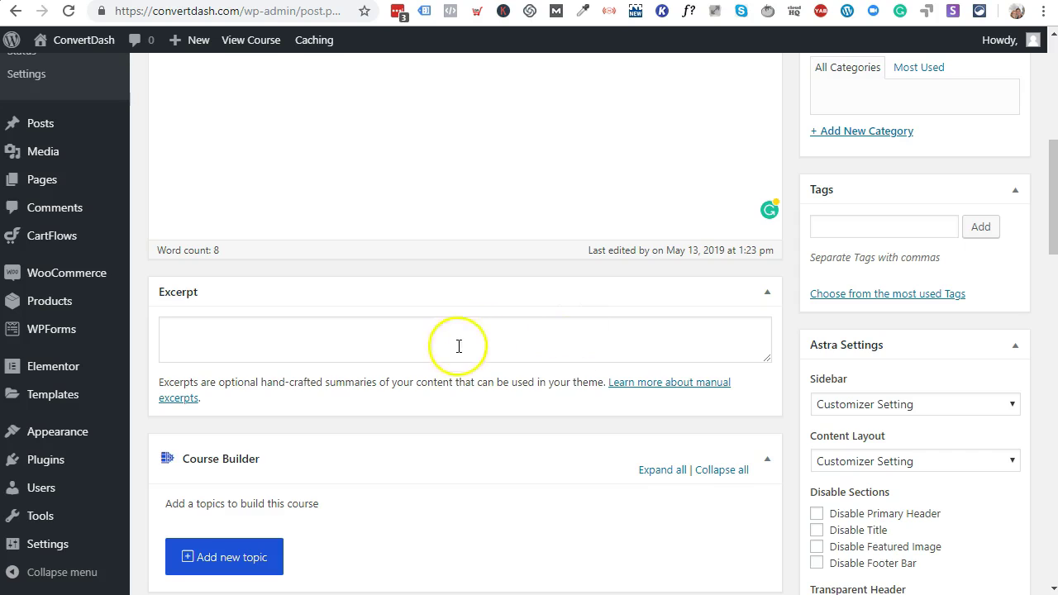
{"action": "scroll", "coordinate": [578, 414], "scroll_direction": "down", "scroll_amount": 3}
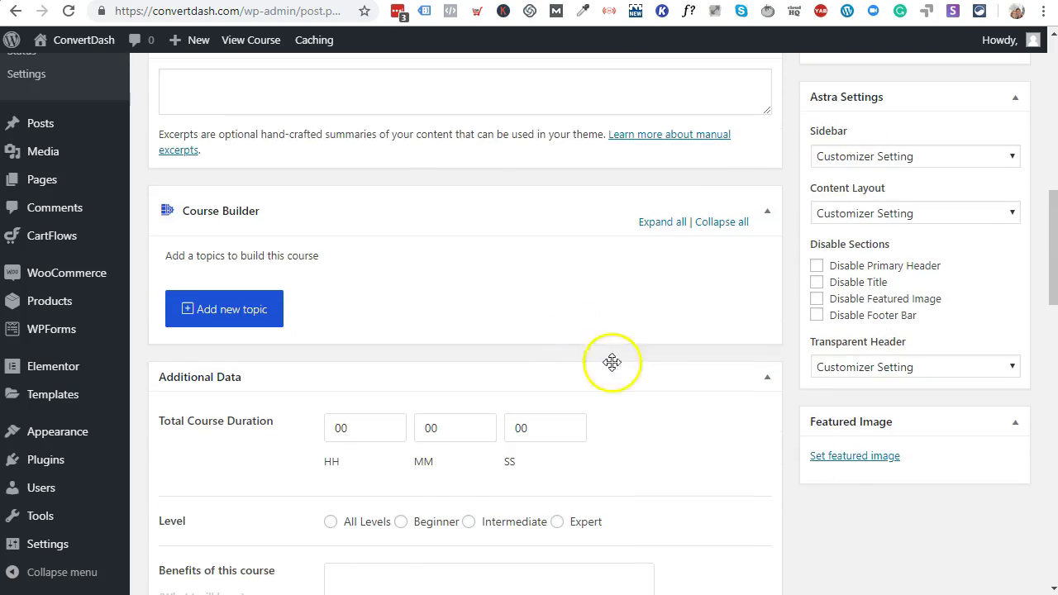
{"action": "left_click", "coordinate": [833, 458]}
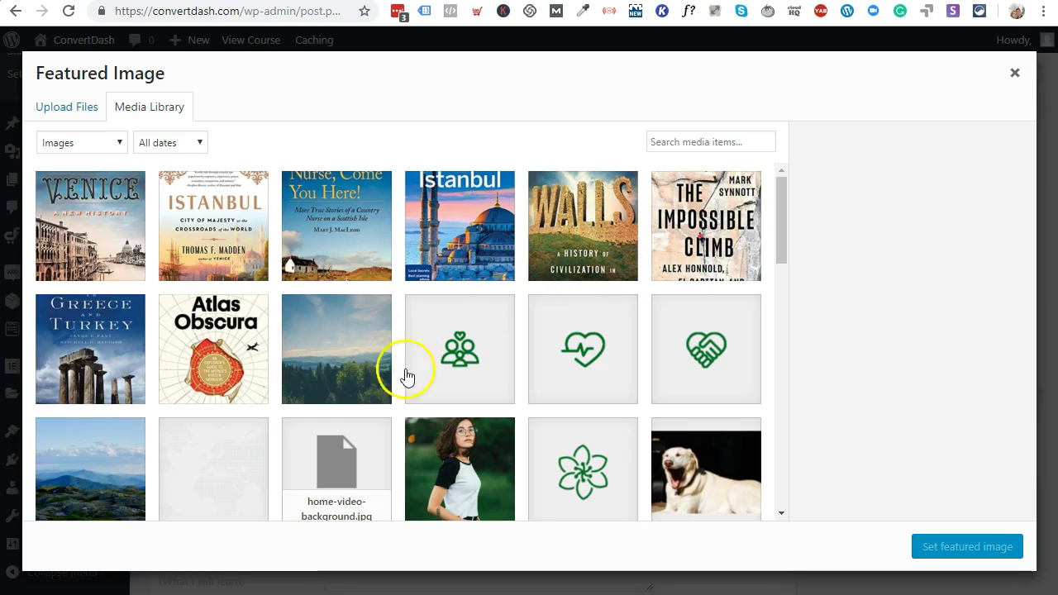
{"action": "left_click", "coordinate": [345, 365]}
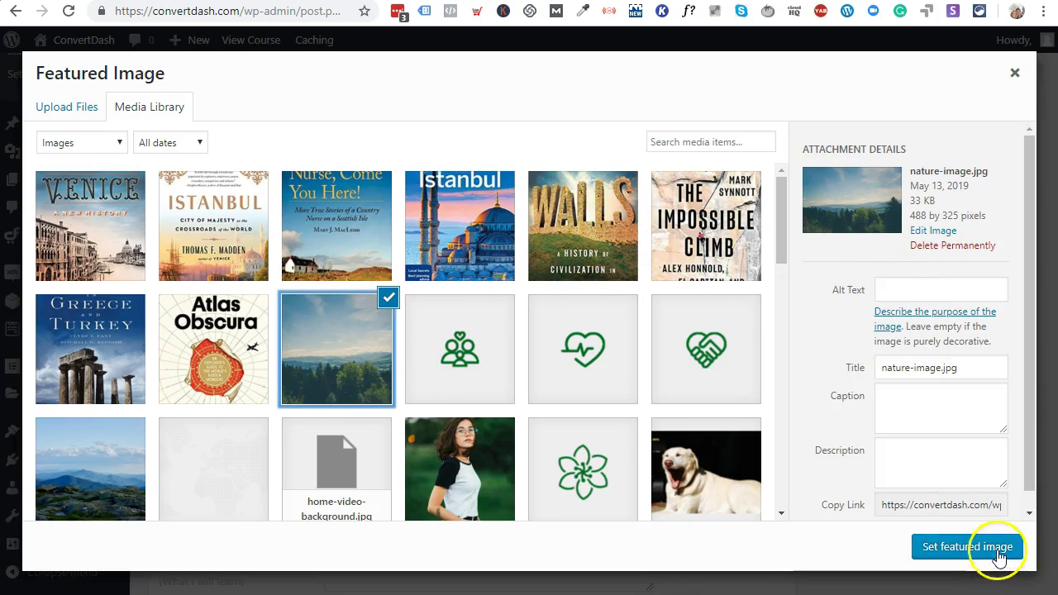
{"action": "left_click", "coordinate": [1004, 548]}
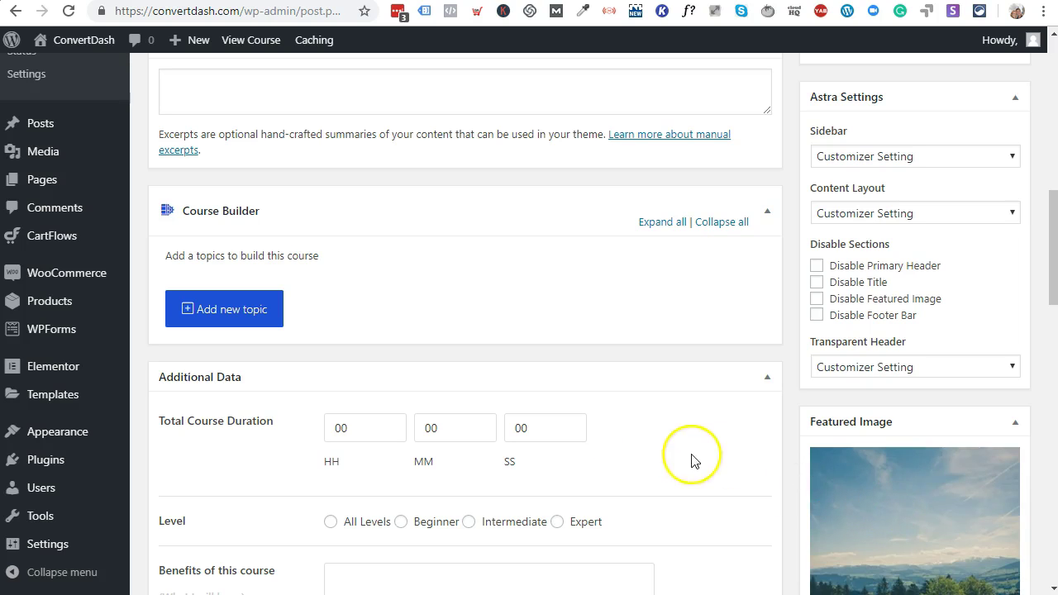
- Set the total course duration to 3 hours, 27 minutes and 17 seconds and the level to Beginner
{"action": "double_click", "coordinate": [448, 429]}
{"action": "double_click", "coordinate": [374, 428]}
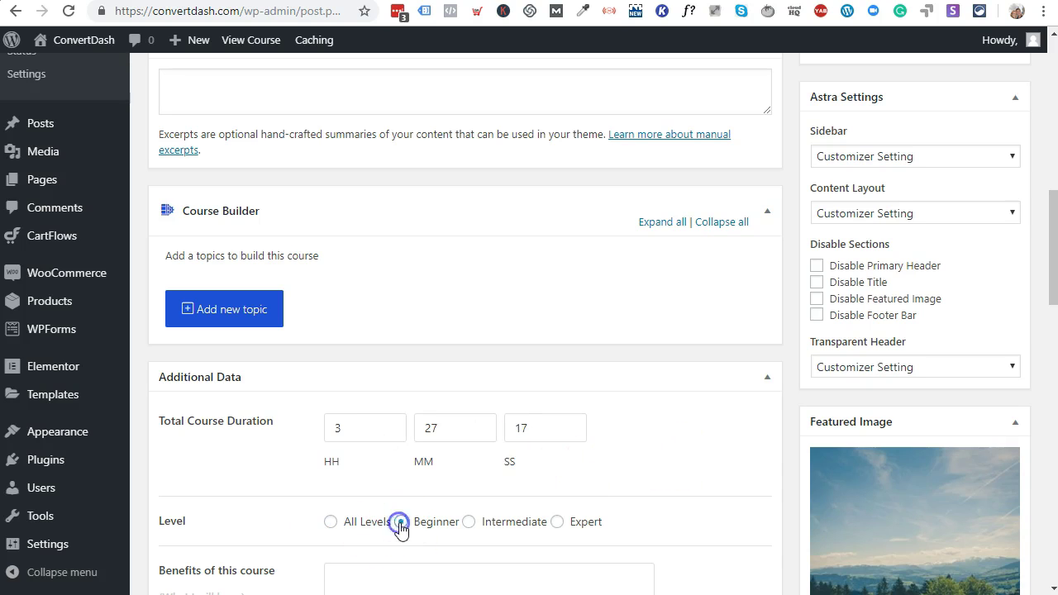
- Review the remaining Additional Data fields, from course benefits to included materials, and the course intro video options
{"action": "scroll", "coordinate": [661, 476], "scroll_direction": "down", "scroll_amount": 1}
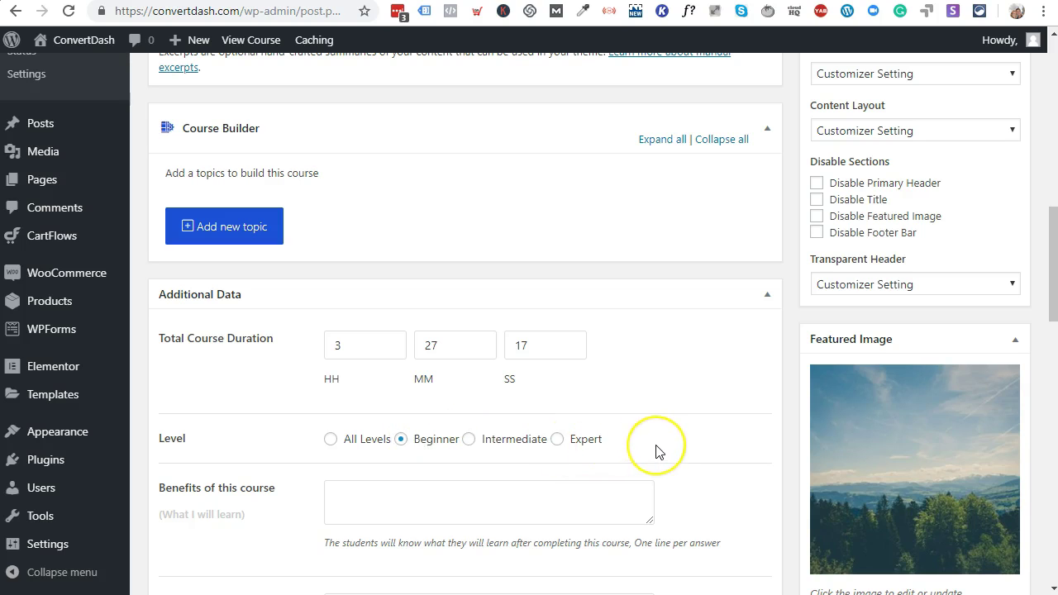
{"action": "scroll", "coordinate": [656, 449], "scroll_direction": "down", "scroll_amount": 2}
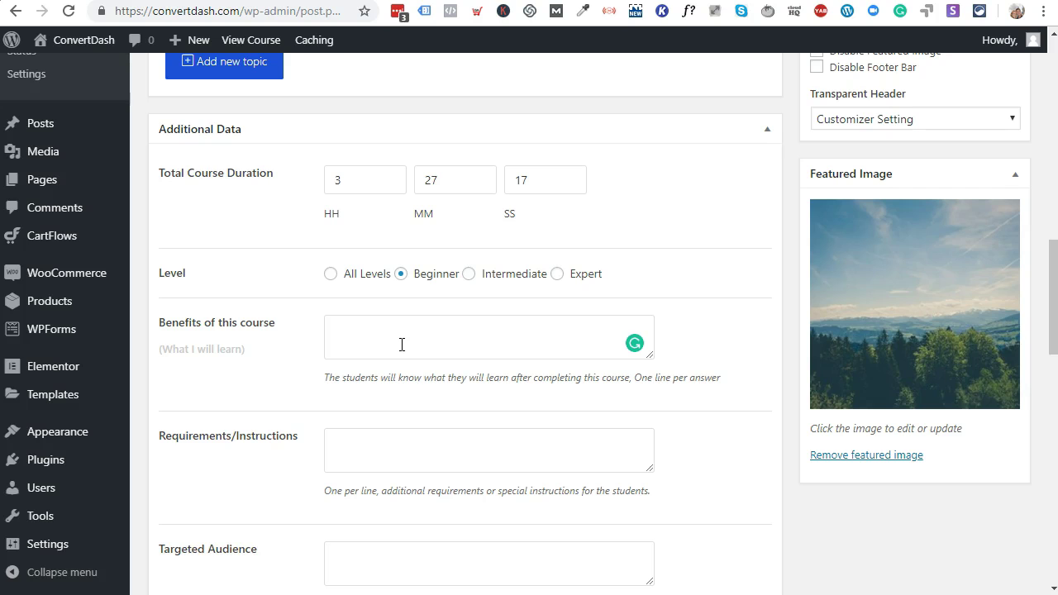
{"action": "scroll", "coordinate": [286, 378], "scroll_direction": "down", "scroll_amount": 2}
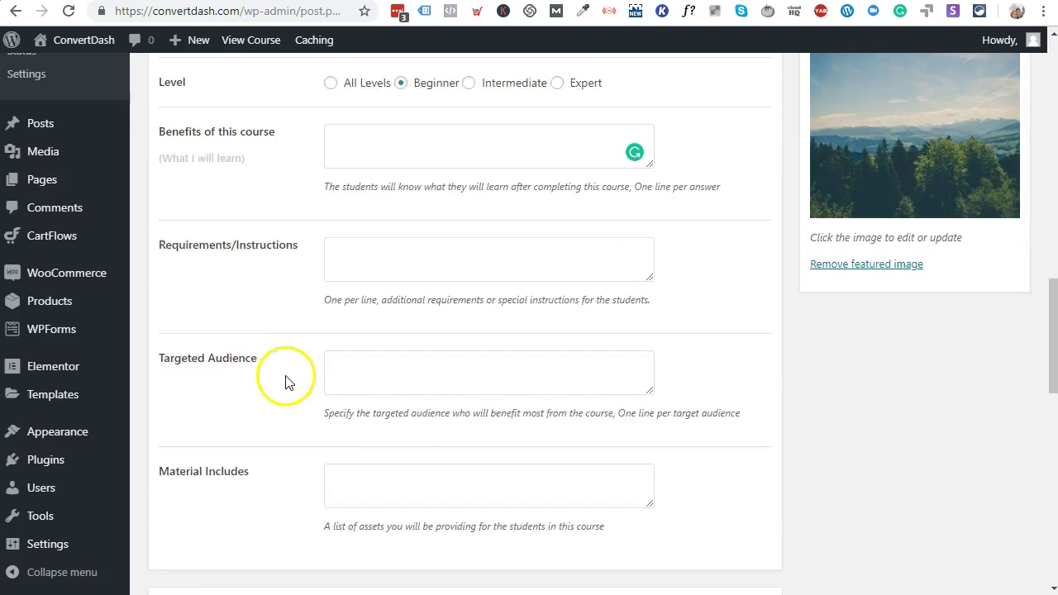
{"action": "scroll", "coordinate": [283, 374], "scroll_direction": "down", "scroll_amount": 3}
{"action": "scroll", "coordinate": [179, 263], "scroll_direction": "up", "scroll_amount": 3}
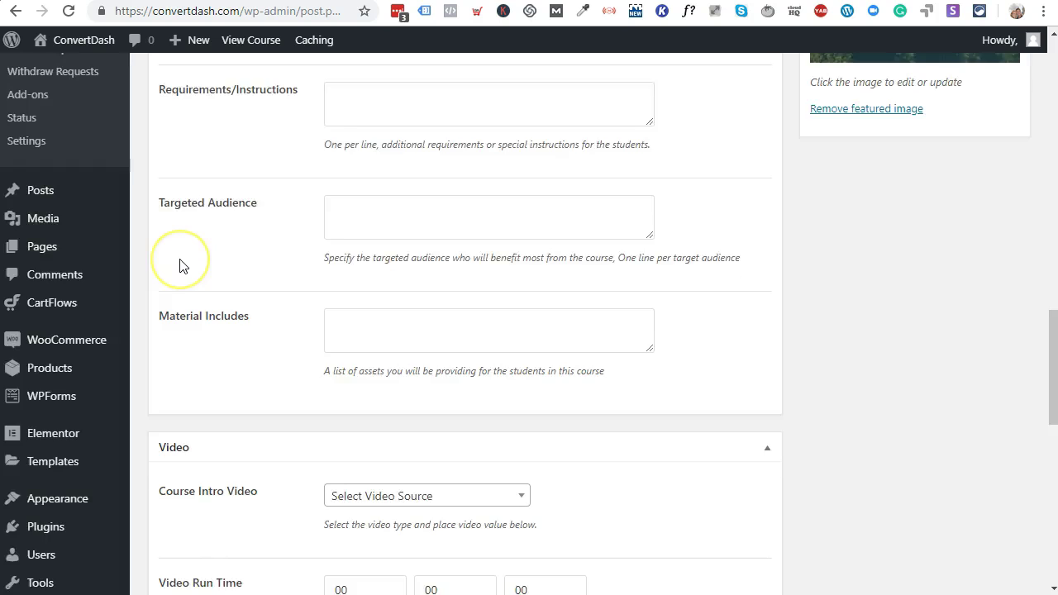
- Fill in the course benefits, requirements, included materials, and the targeted audience as "Online experts, coaches, consultants, and WP freelancers"
{"action": "left_click", "coordinate": [364, 168]}
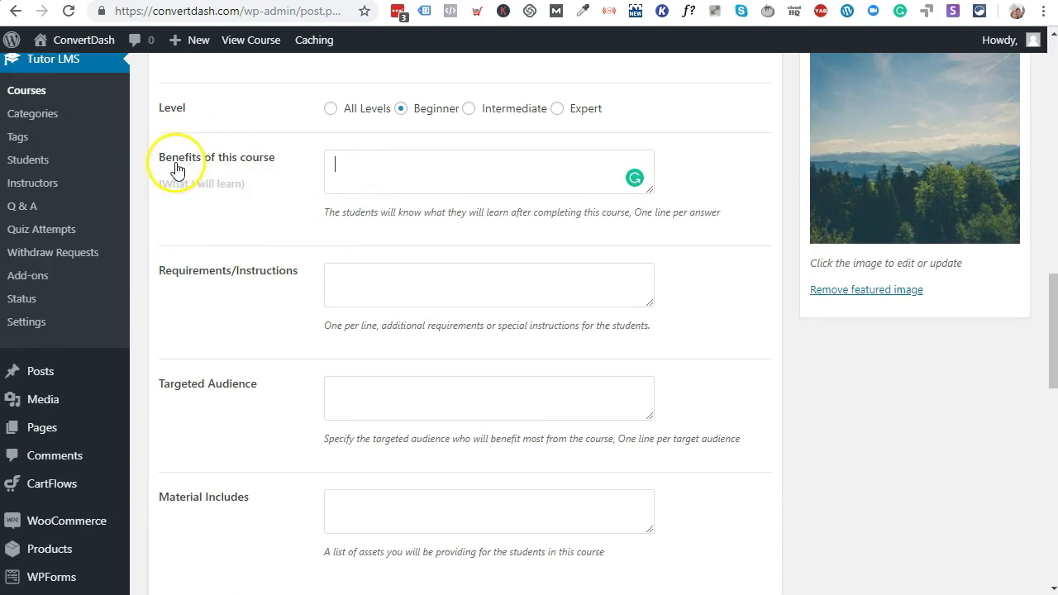
{"action": "left_click_drag", "start_coordinate": [190, 160], "coordinate": [267, 160]}
{"action": "left_click", "coordinate": [268, 187]}
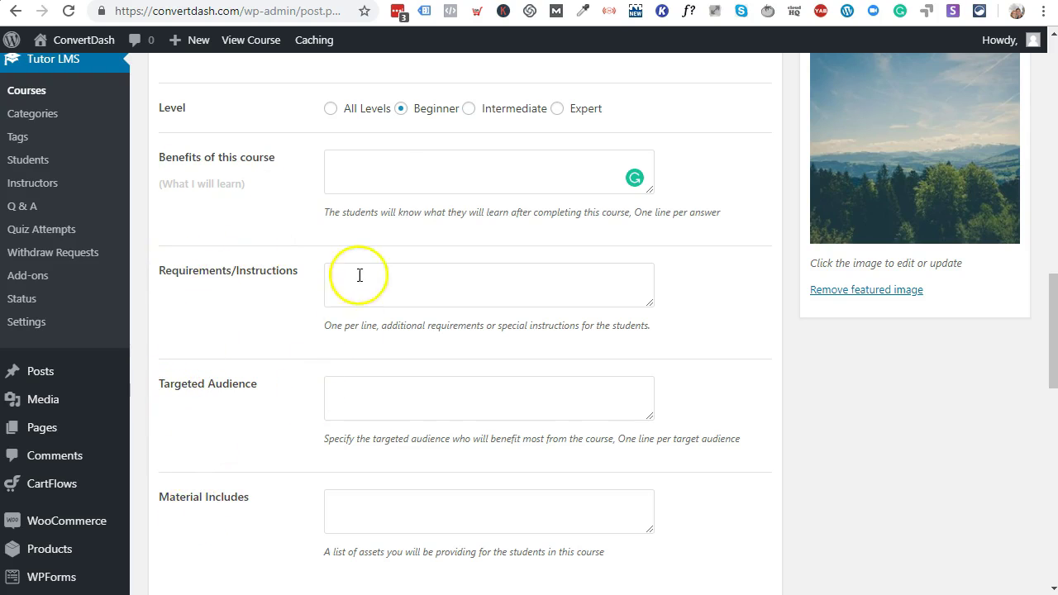
{"action": "left_click", "coordinate": [376, 168]}
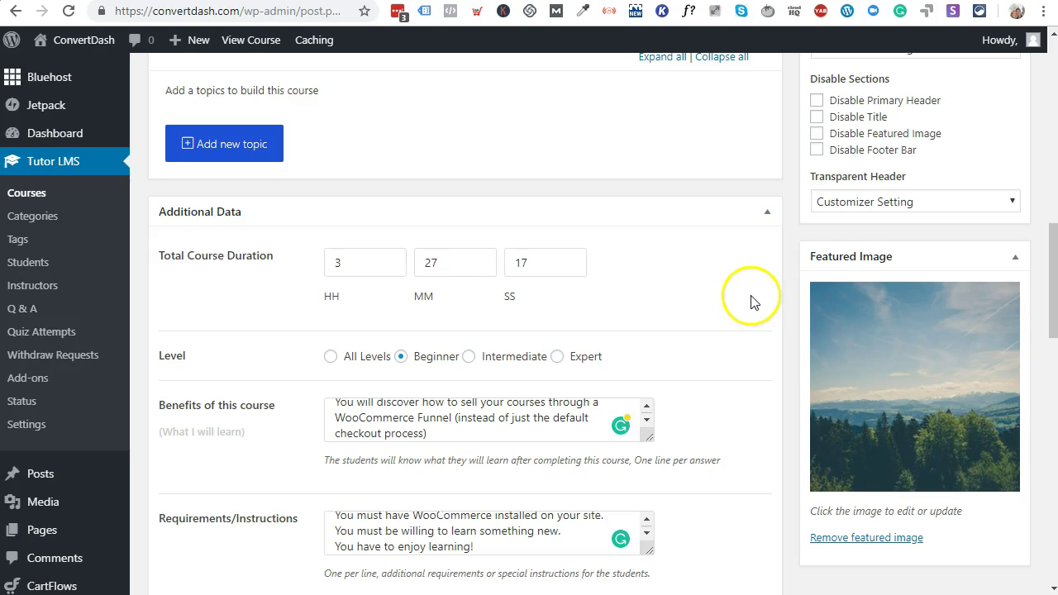
- Try HTML5 (mp4) as the source of the course intro video
{"action": "scroll", "coordinate": [751, 300], "scroll_direction": "down", "scroll_amount": 1}
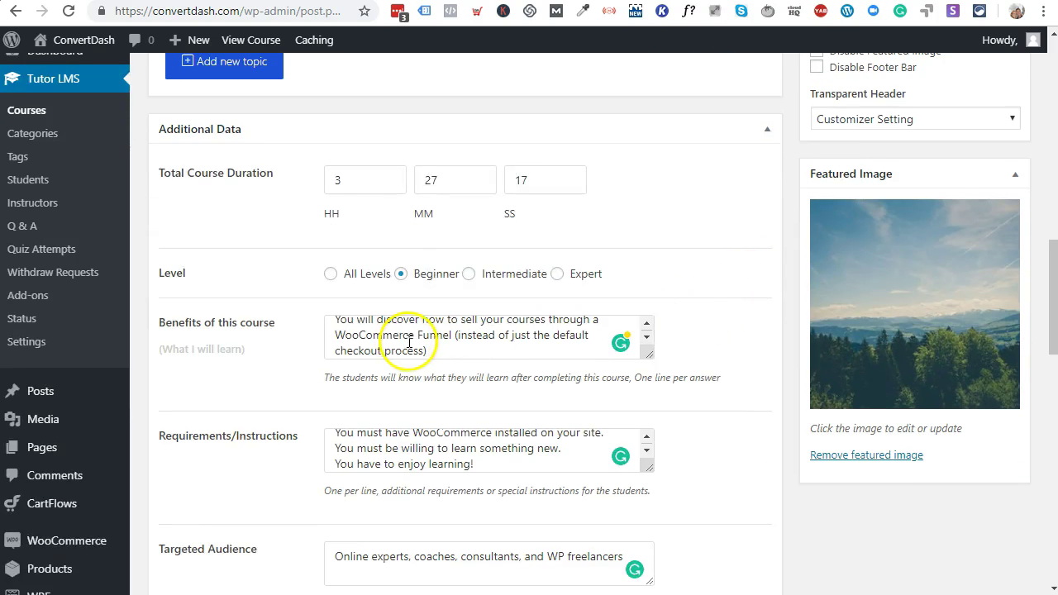
{"action": "scroll", "coordinate": [654, 467], "scroll_direction": "down", "scroll_amount": 1}
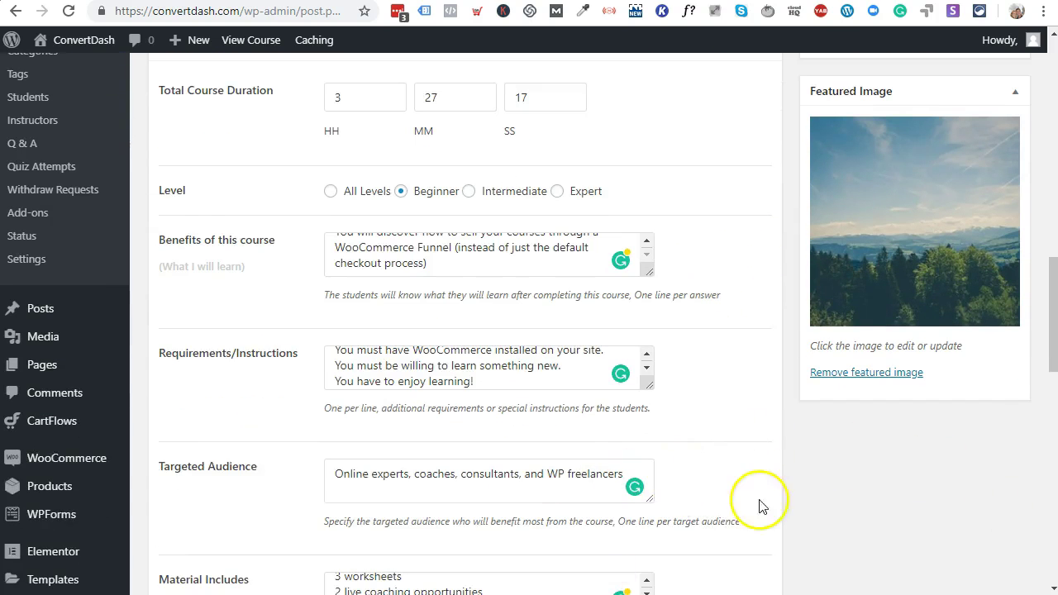
{"action": "scroll", "coordinate": [752, 496], "scroll_direction": "down", "scroll_amount": 1}
{"action": "scroll", "coordinate": [738, 490], "scroll_direction": "down", "scroll_amount": 1}
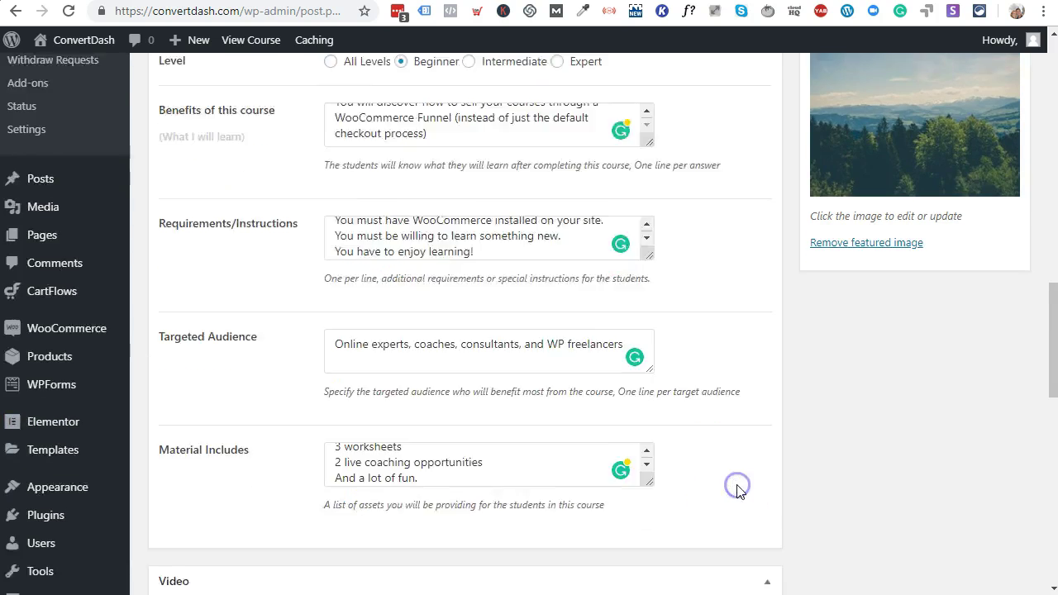
{"action": "scroll", "coordinate": [739, 490], "scroll_direction": "down", "scroll_amount": 1}
{"action": "scroll", "coordinate": [744, 438], "scroll_direction": "down", "scroll_amount": 2}
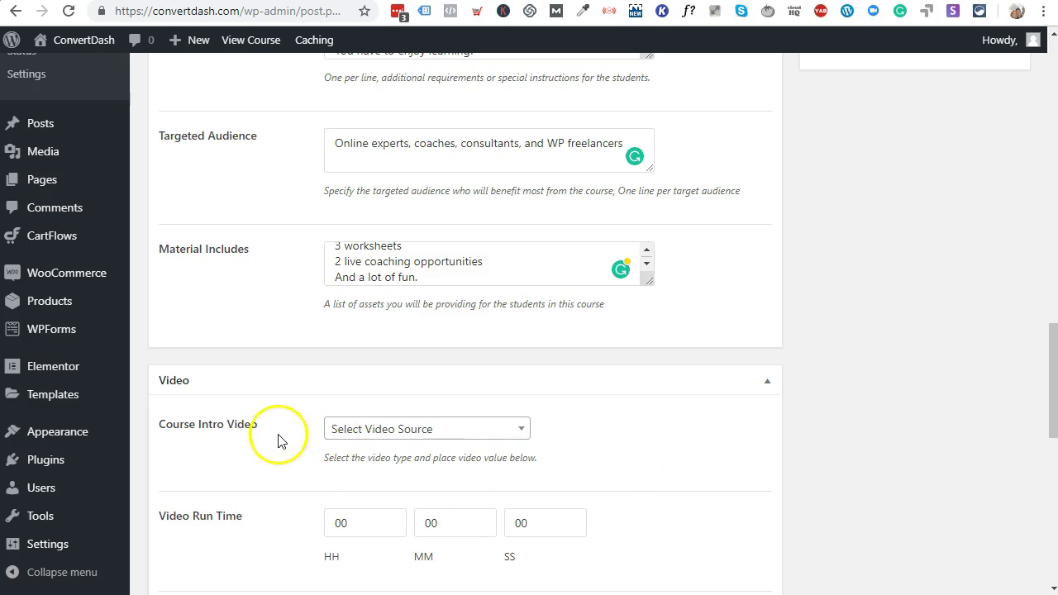
{"action": "scroll", "coordinate": [278, 440], "scroll_direction": "down", "scroll_amount": 1}
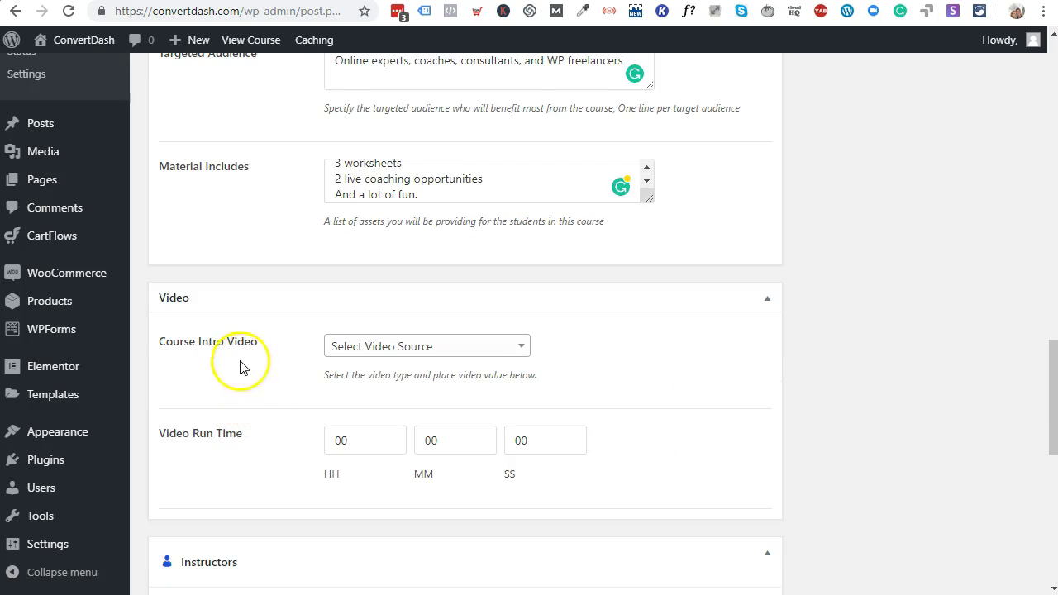
{"action": "left_click", "coordinate": [333, 345]}
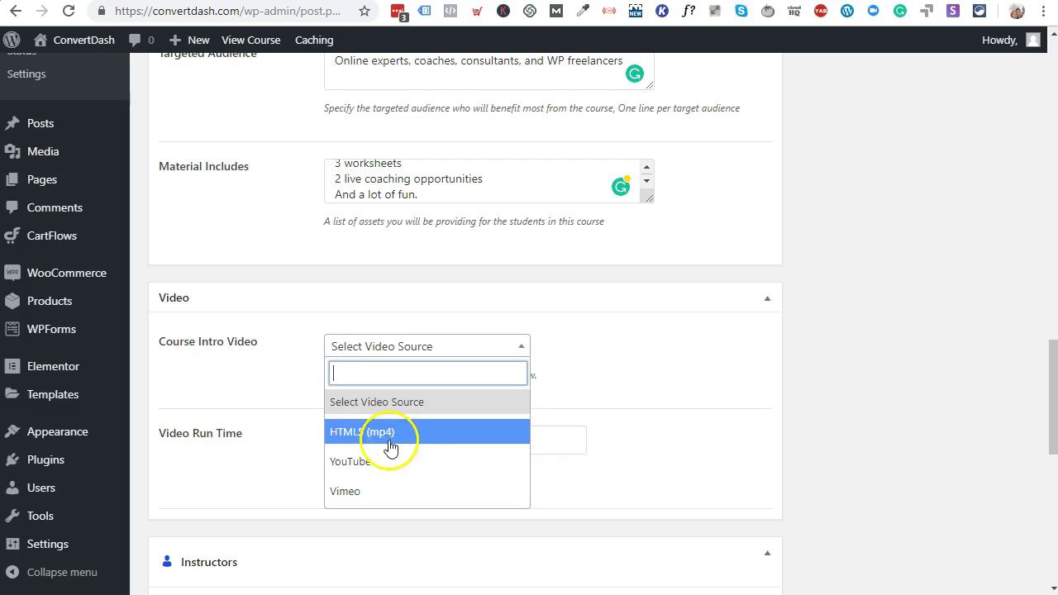
{"action": "left_click", "coordinate": [469, 463]}
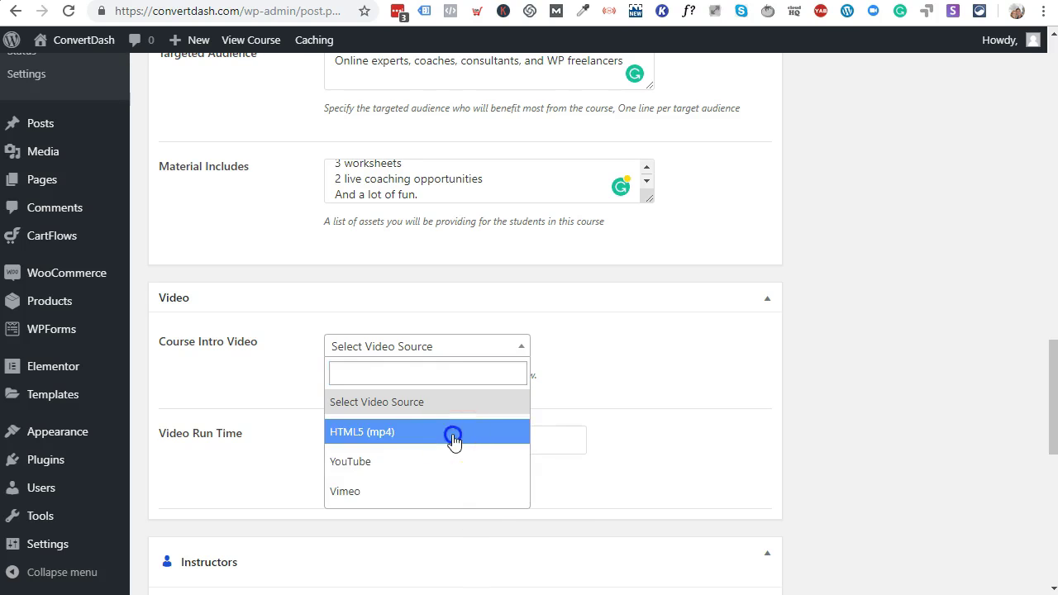
{"action": "left_click", "coordinate": [449, 432]}
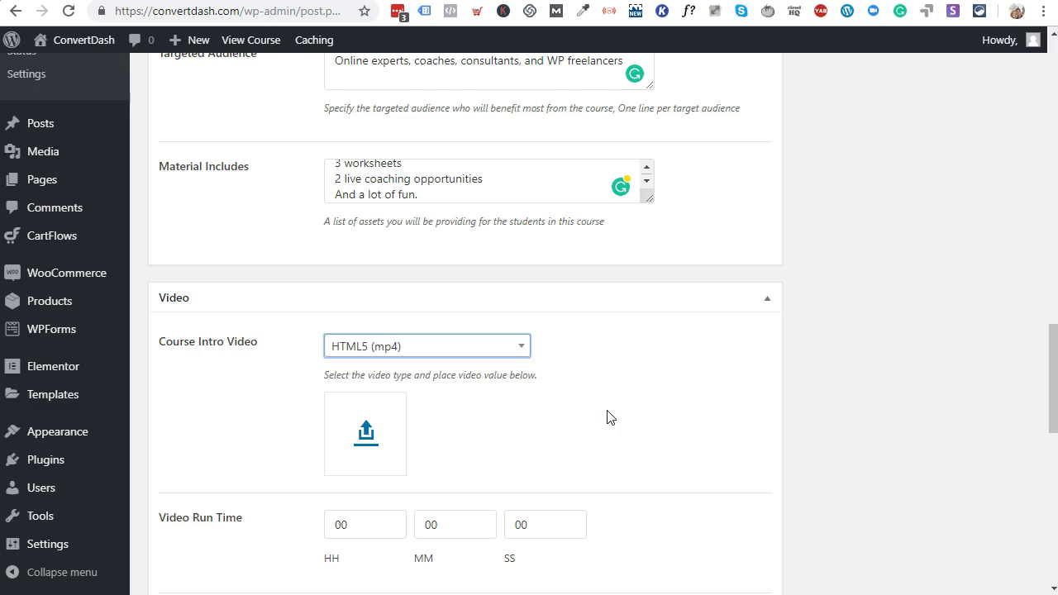
{"action": "left_click", "coordinate": [623, 368]}
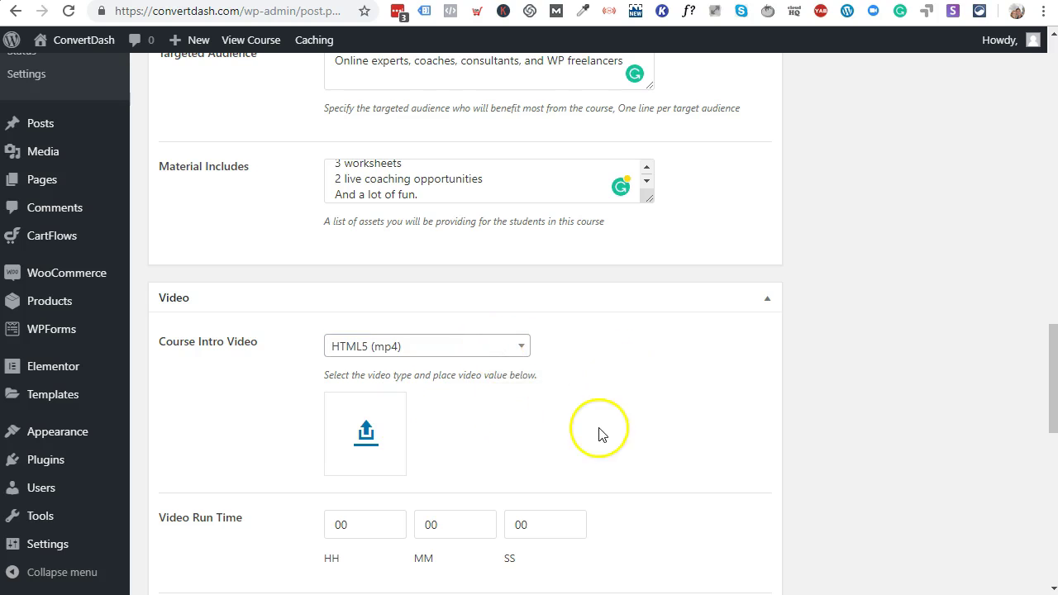
{"action": "left_click", "coordinate": [483, 347]}
{"action": "left_click", "coordinate": [447, 465]}
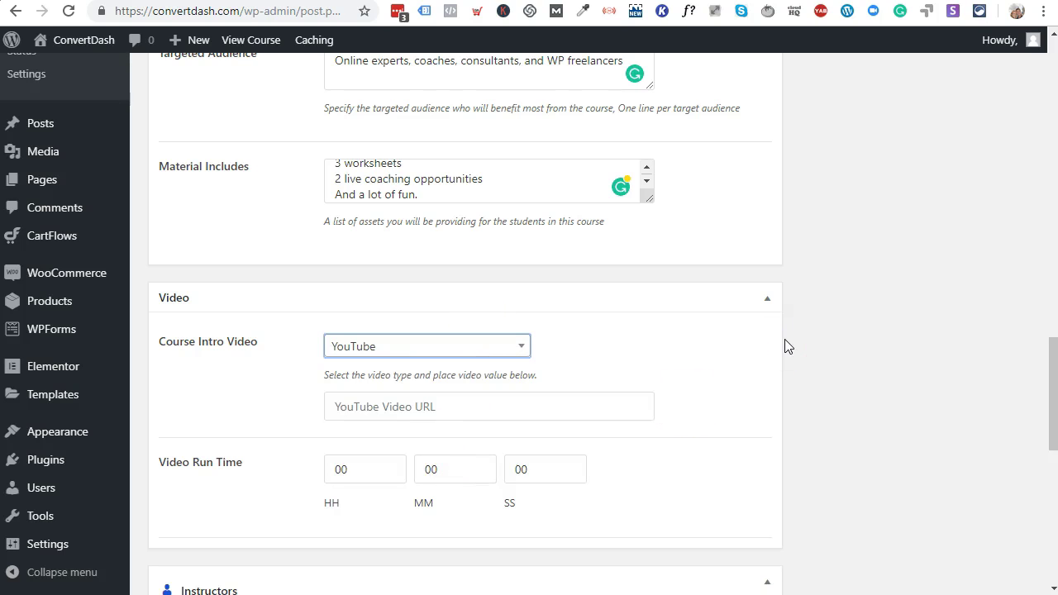
{"action": "left_click", "coordinate": [356, 401]}
{"action": "type", "text": "https://www.youtube.com/watch?v=VAj1ZFAMDiY"}
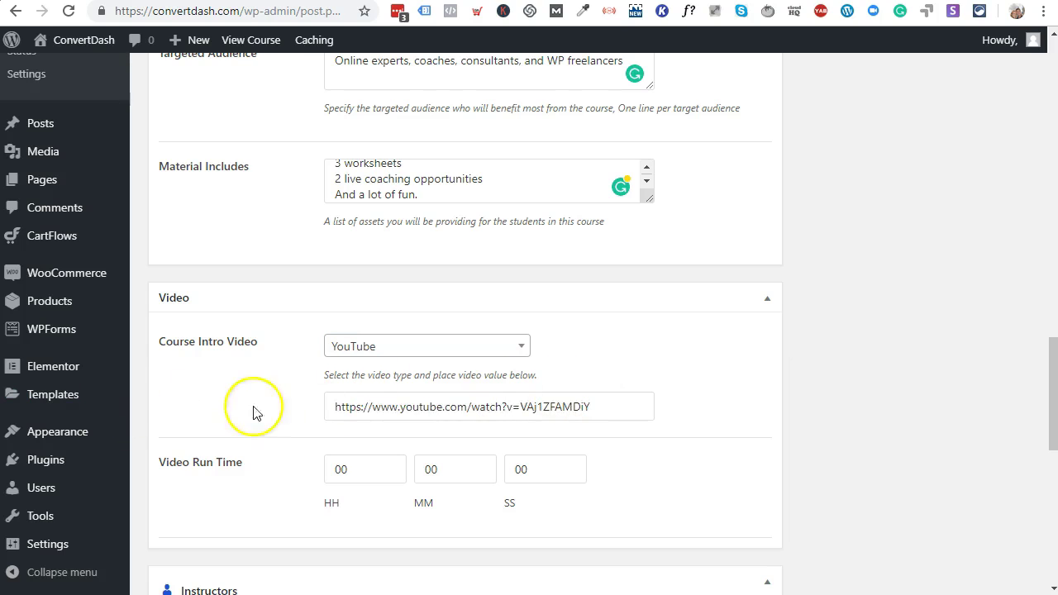
{"action": "double_click", "coordinate": [449, 472]}
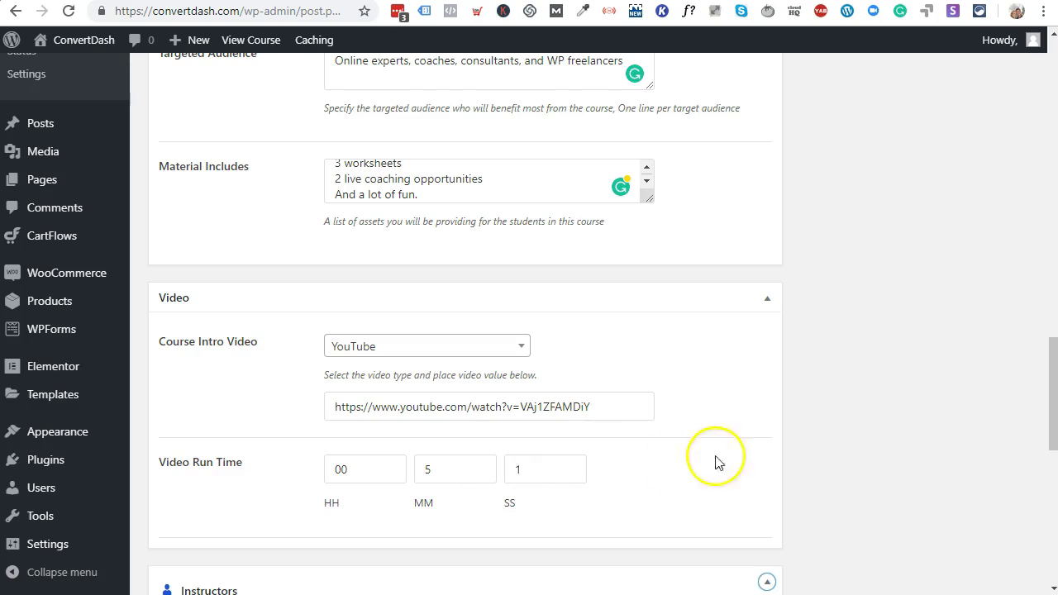
- Review the Instructors and Announcements sections of the course editor, including the announcement title and text fields
{"action": "scroll", "coordinate": [744, 446], "scroll_direction": "down", "scroll_amount": 3}
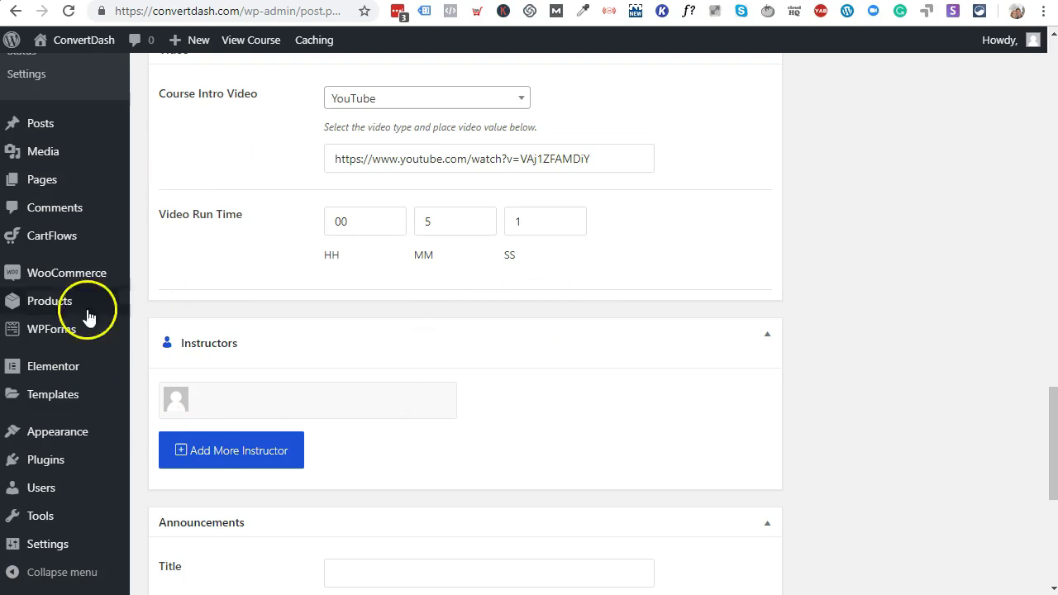
{"action": "scroll", "coordinate": [595, 417], "scroll_direction": "down", "scroll_amount": 1}
{"action": "scroll", "coordinate": [579, 414], "scroll_direction": "down", "scroll_amount": 1}
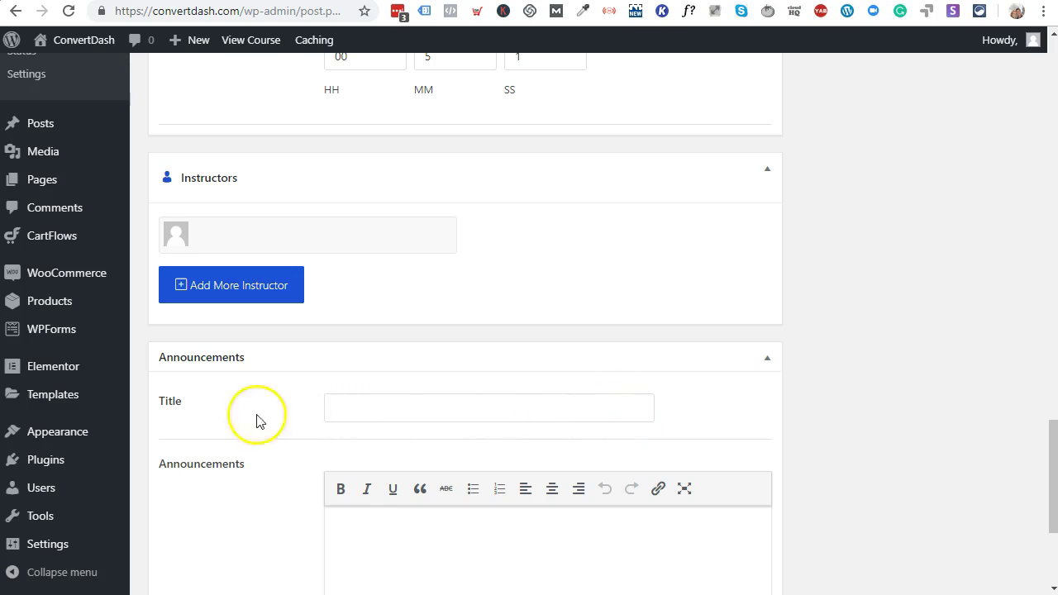
{"action": "scroll", "coordinate": [227, 417], "scroll_direction": "down", "scroll_amount": 2}
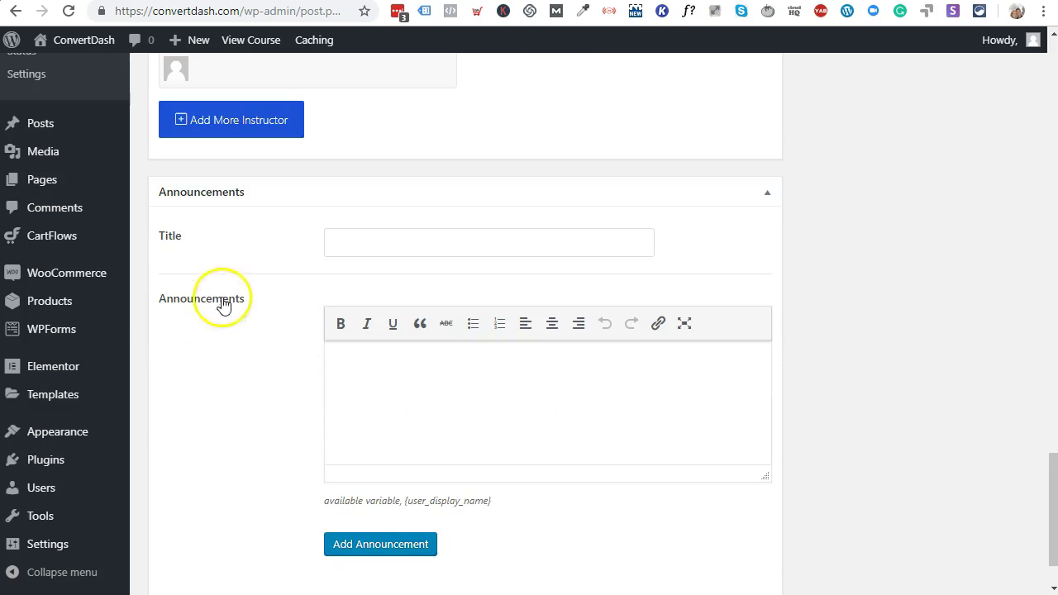
{"action": "scroll", "coordinate": [278, 402], "scroll_direction": "down", "scroll_amount": 2}
- Add a topic named "Introduction" in the Course Builder and take a brief look at its quiz form
{"action": "scroll", "coordinate": [274, 395], "scroll_direction": "up", "scroll_amount": 20}
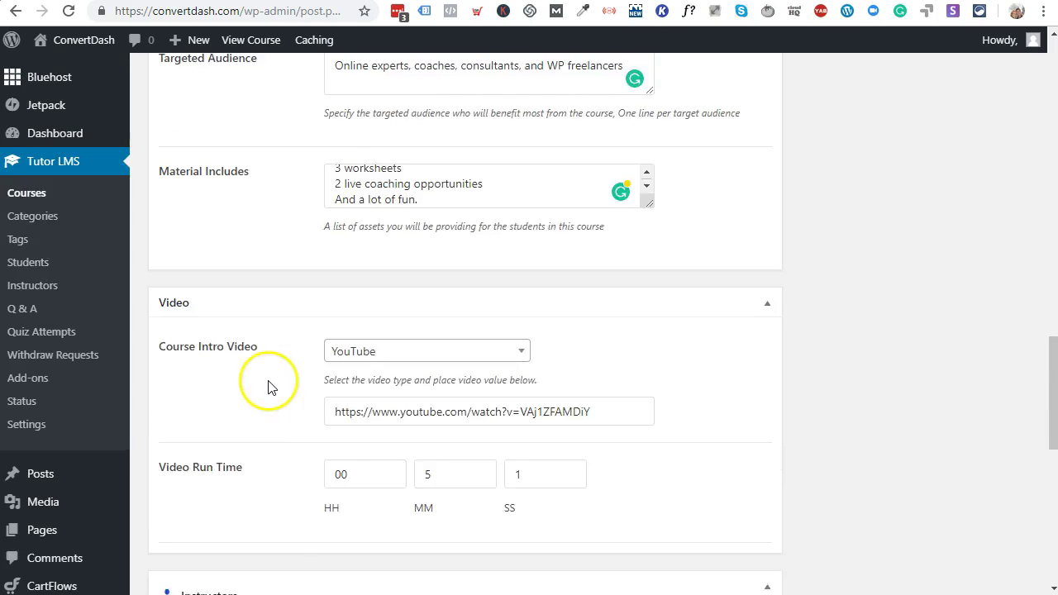
{"action": "scroll", "coordinate": [278, 384], "scroll_direction": "up", "scroll_amount": 6}
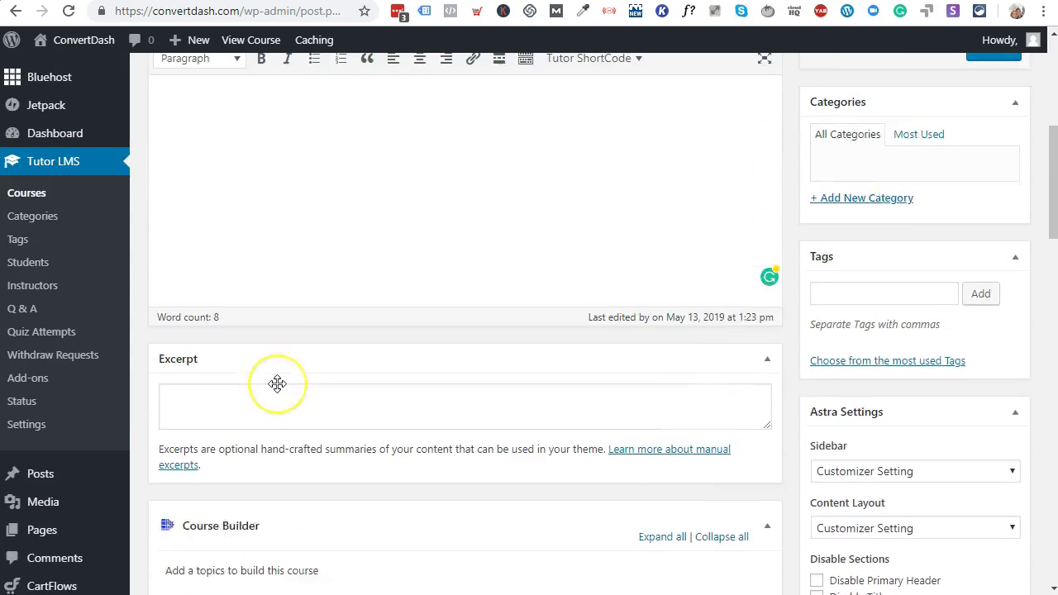
{"action": "scroll", "coordinate": [279, 384], "scroll_direction": "down", "scroll_amount": 8}
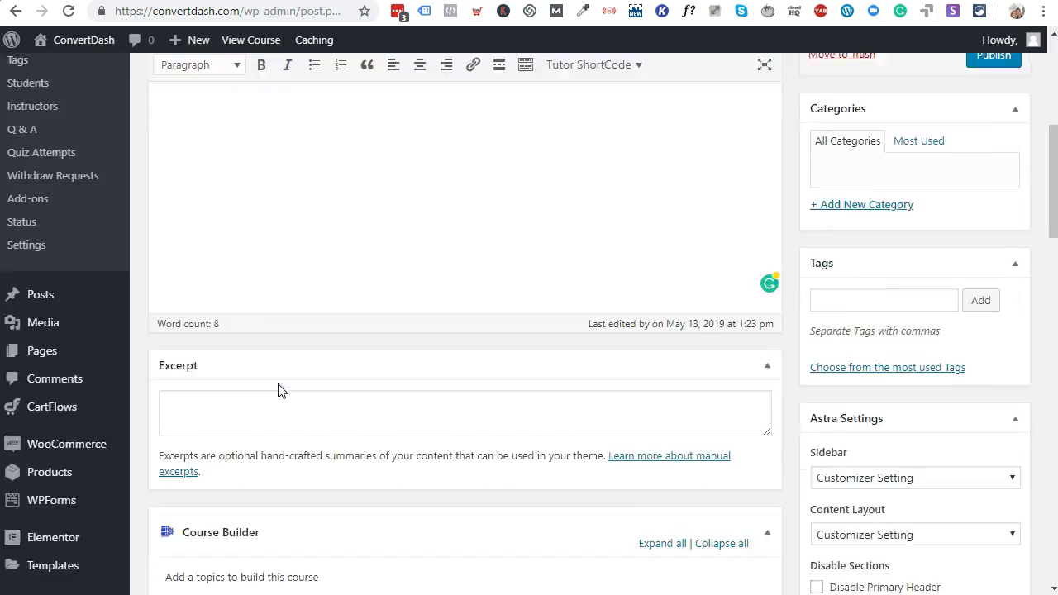
{"action": "scroll", "coordinate": [434, 445], "scroll_direction": "down", "scroll_amount": 1}
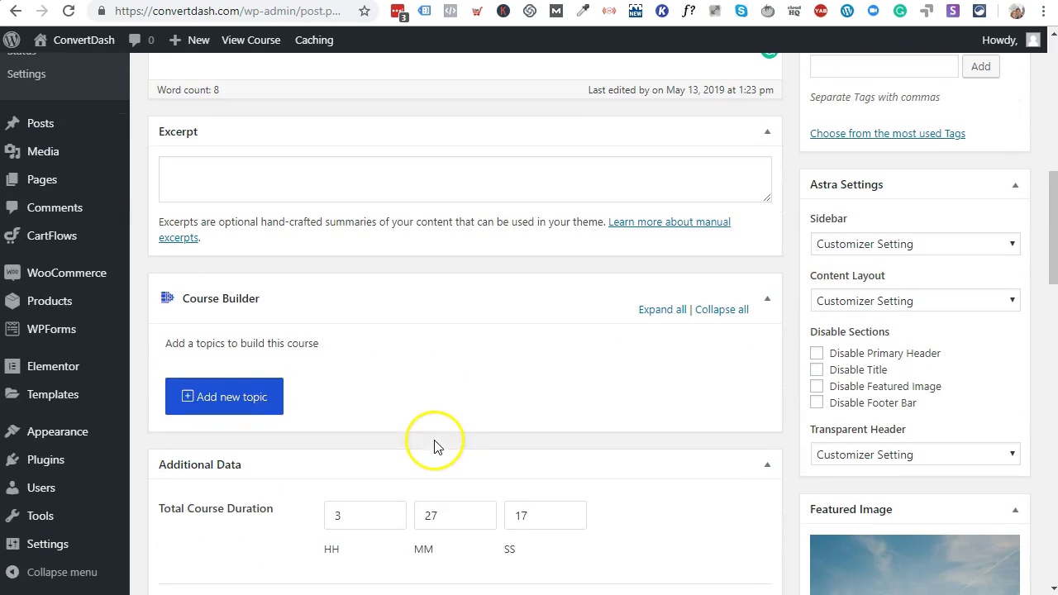
{"action": "left_click", "coordinate": [675, 313]}
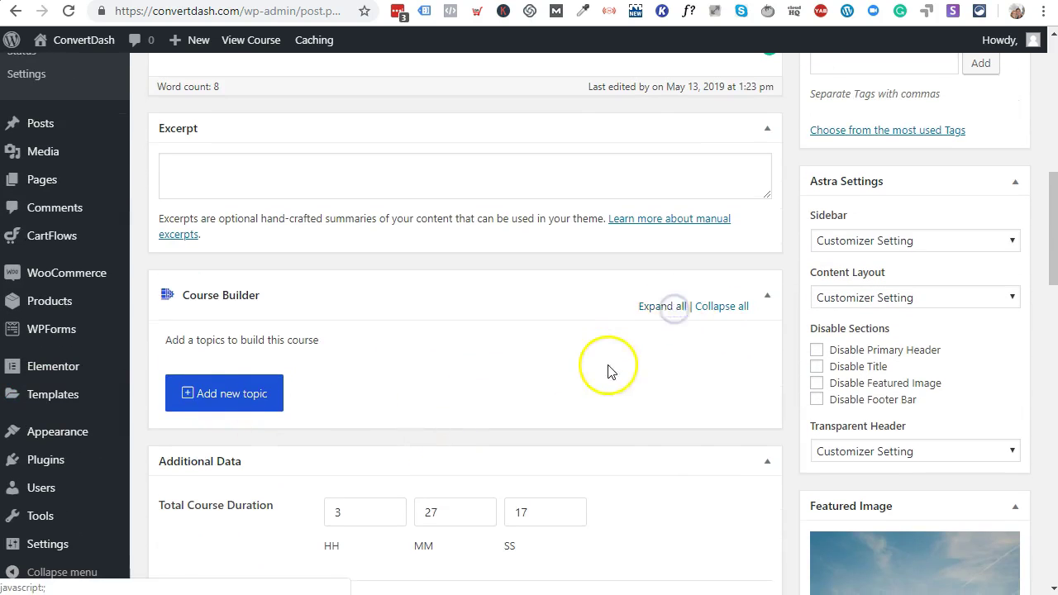
{"action": "scroll", "coordinate": [331, 314], "scroll_direction": "down", "scroll_amount": 2}
{"action": "left_click", "coordinate": [207, 239]}
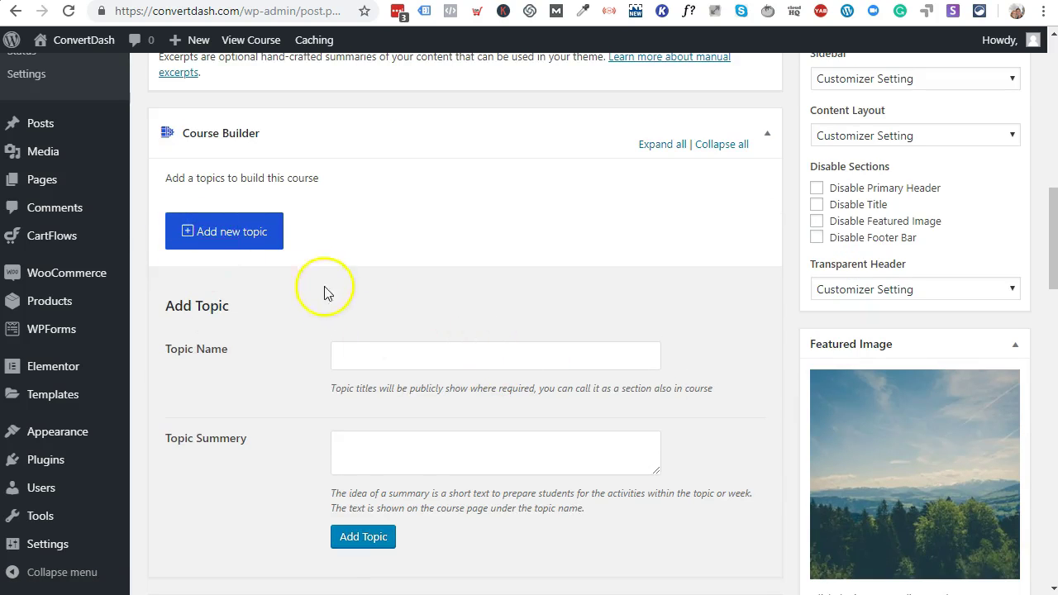
{"action": "left_click", "coordinate": [409, 360]}
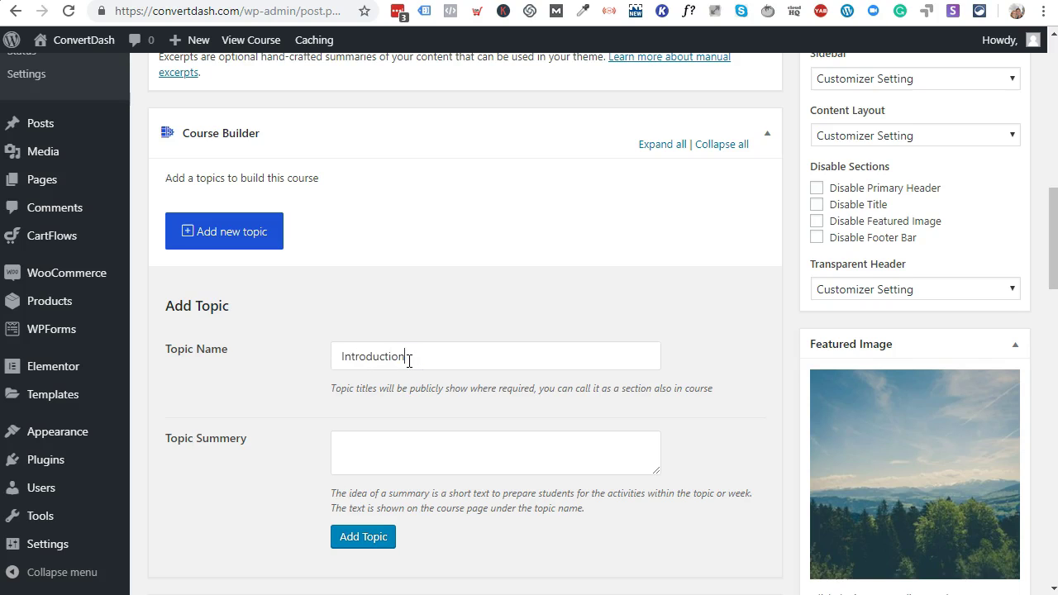
{"action": "left_click", "coordinate": [368, 537]}
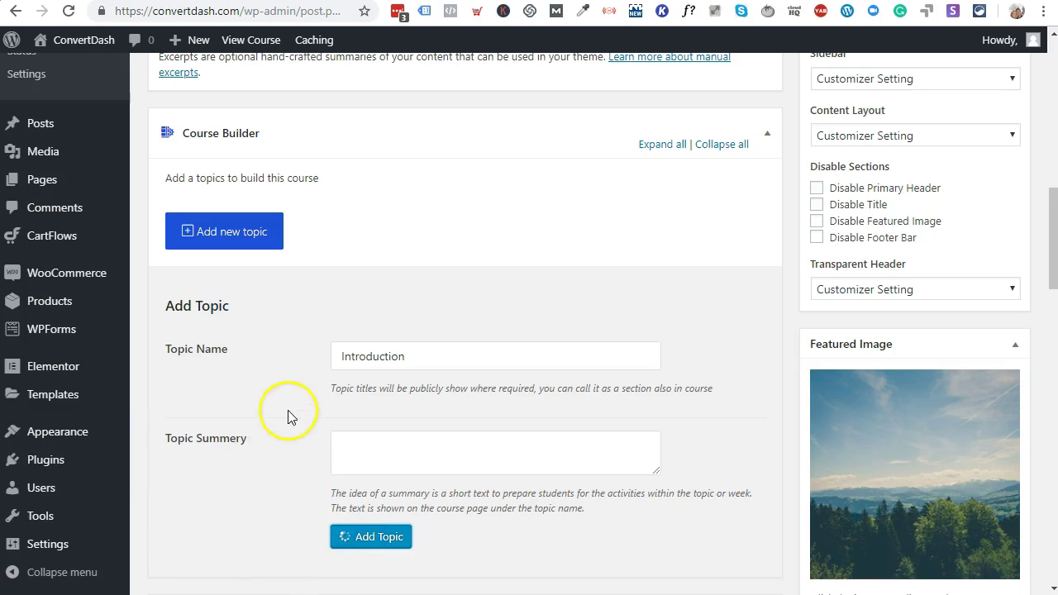
{"action": "left_click", "coordinate": [379, 255]}
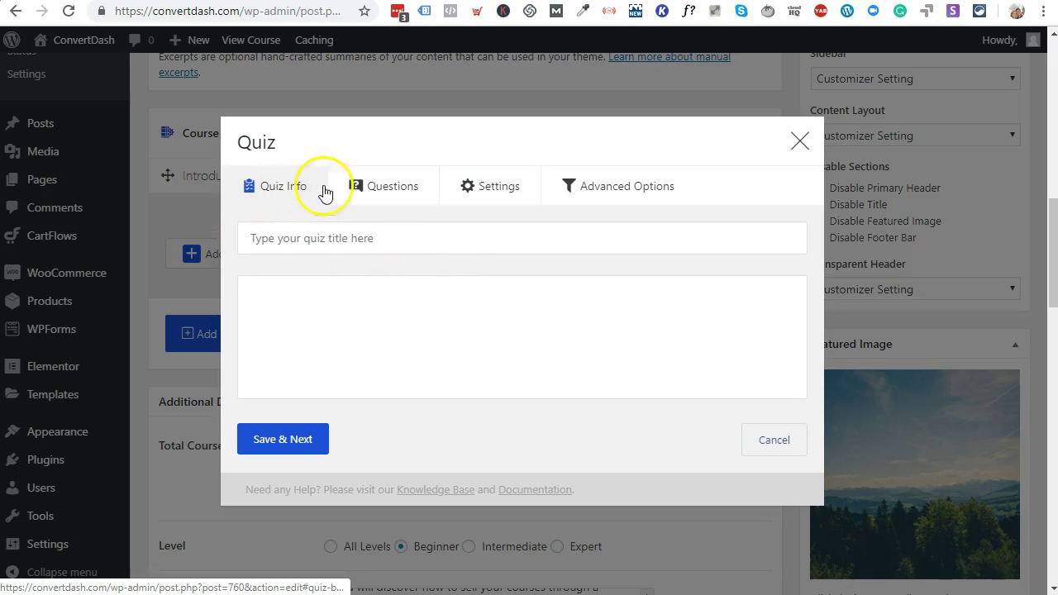
{"action": "left_click", "coordinate": [795, 144]}
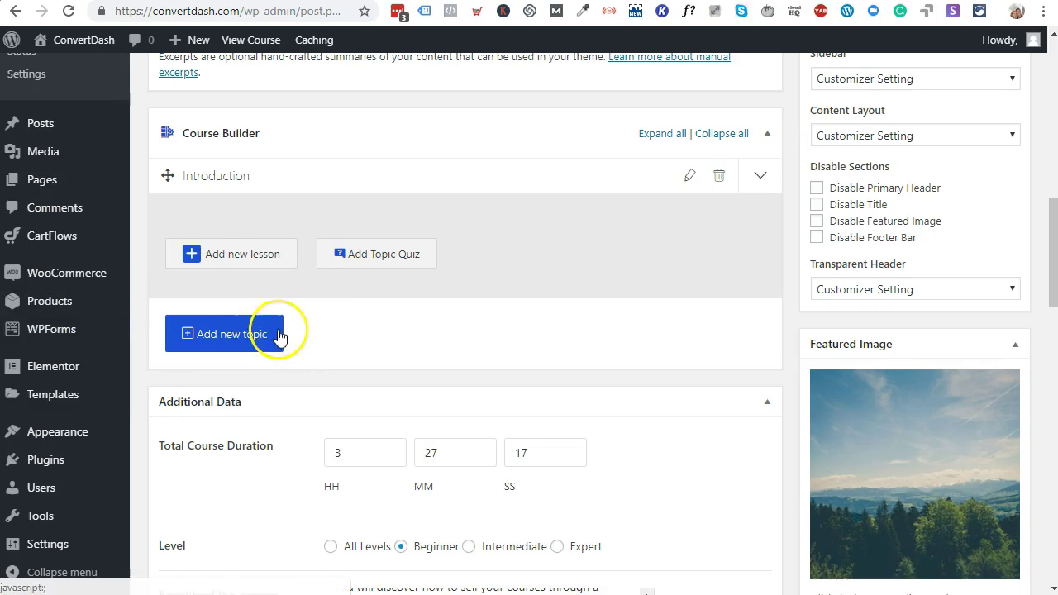
- Add a second topic named "The Meat" with the summary "This is where you learn stuff!"
{"action": "left_click", "coordinate": [257, 336]}
{"action": "left_click", "coordinate": [467, 465]}
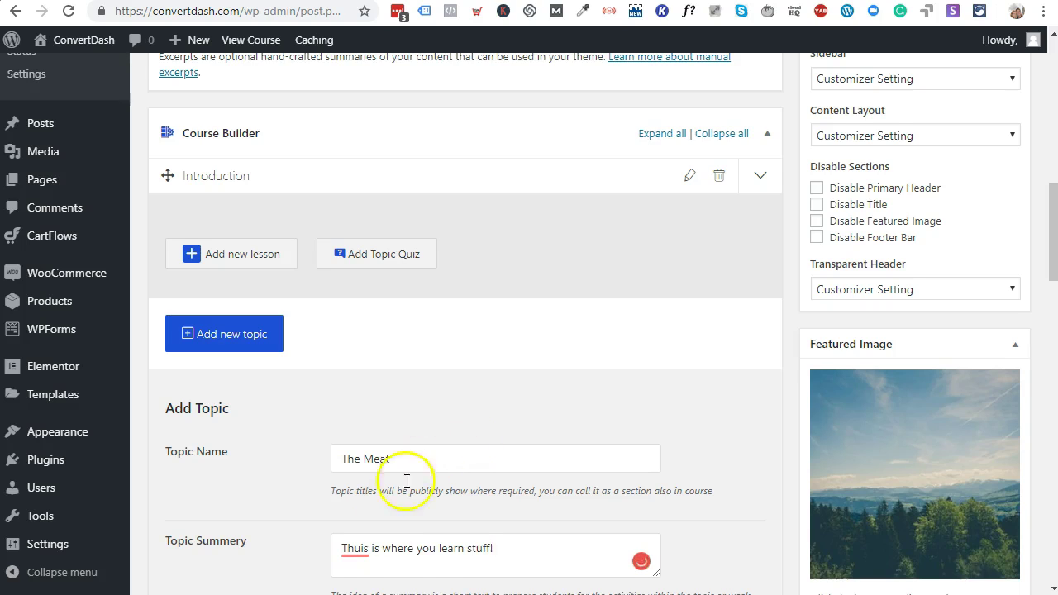
{"action": "right_click", "coordinate": [358, 548]}
{"action": "left_click", "coordinate": [424, 564]}
{"action": "key", "text": "BackSpace"}
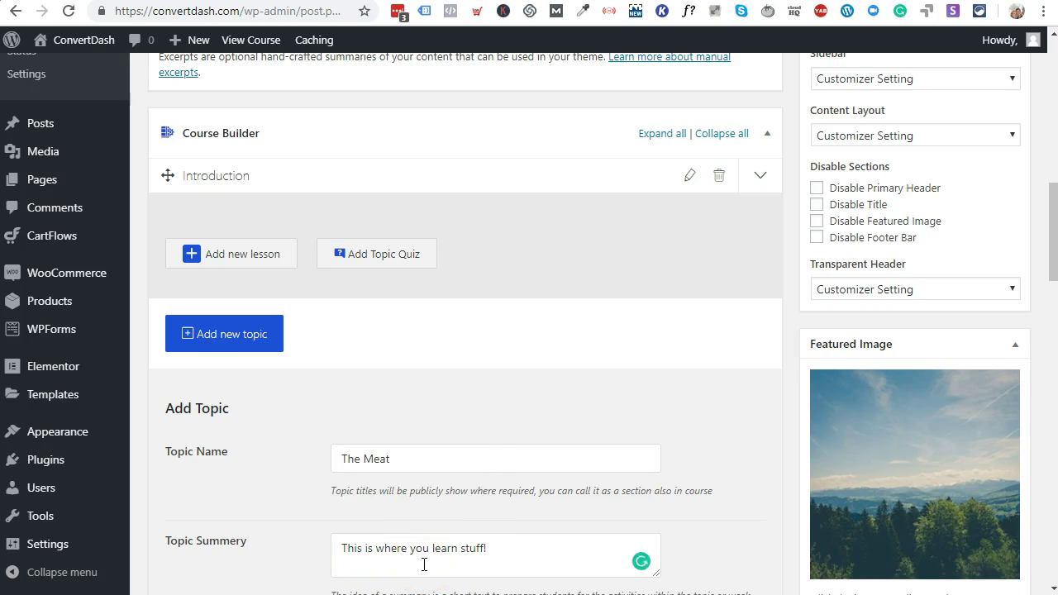
{"action": "scroll", "coordinate": [302, 478], "scroll_direction": "down", "scroll_amount": 1}
{"action": "left_click", "coordinate": [353, 564]}
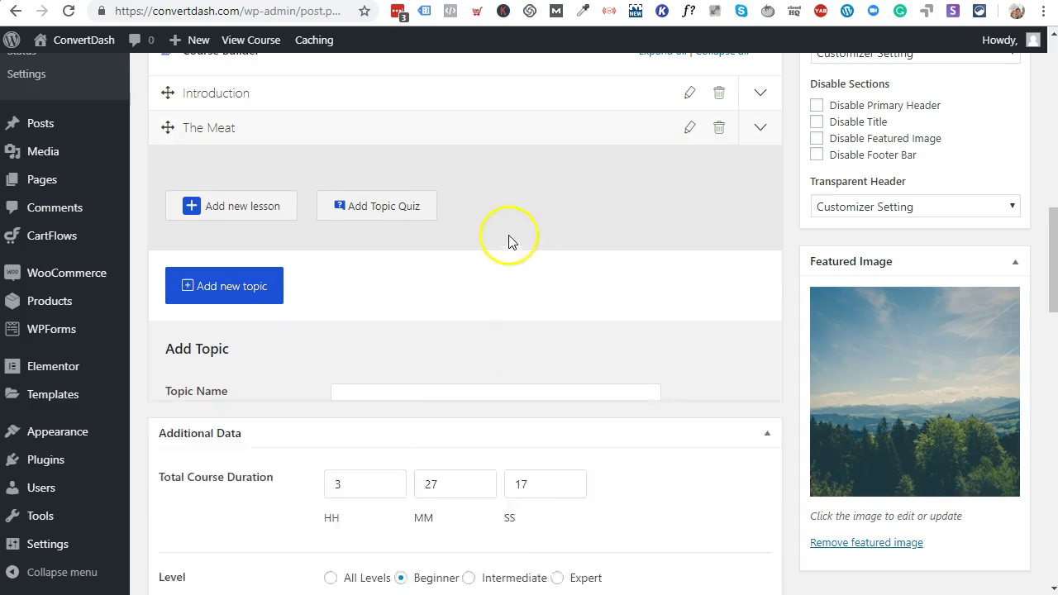
- Start a new lesson under the Introduction topic and review the content, feature image and video fields of its form
{"action": "left_click", "coordinate": [253, 94]}
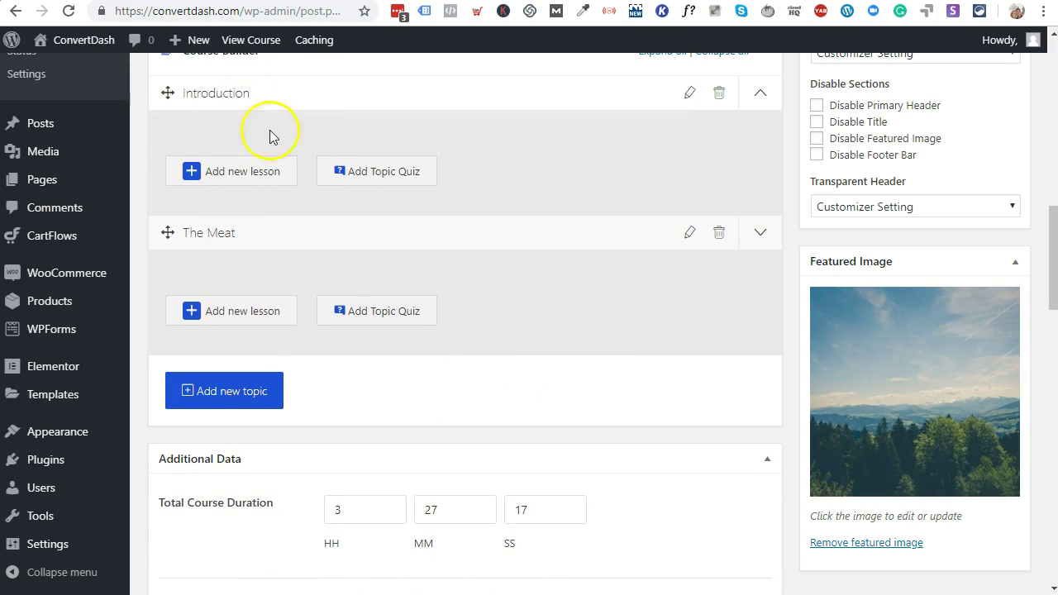
{"action": "left_click", "coordinate": [259, 181]}
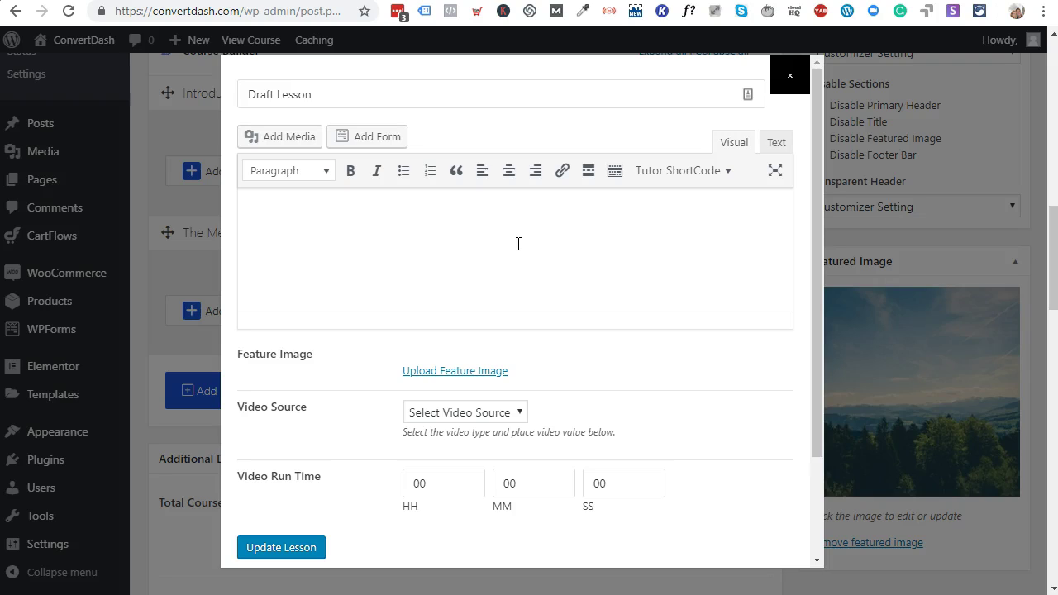
{"action": "left_click", "coordinate": [461, 224]}
{"action": "left_click", "coordinate": [460, 223]}
{"action": "left_click", "coordinate": [362, 233]}
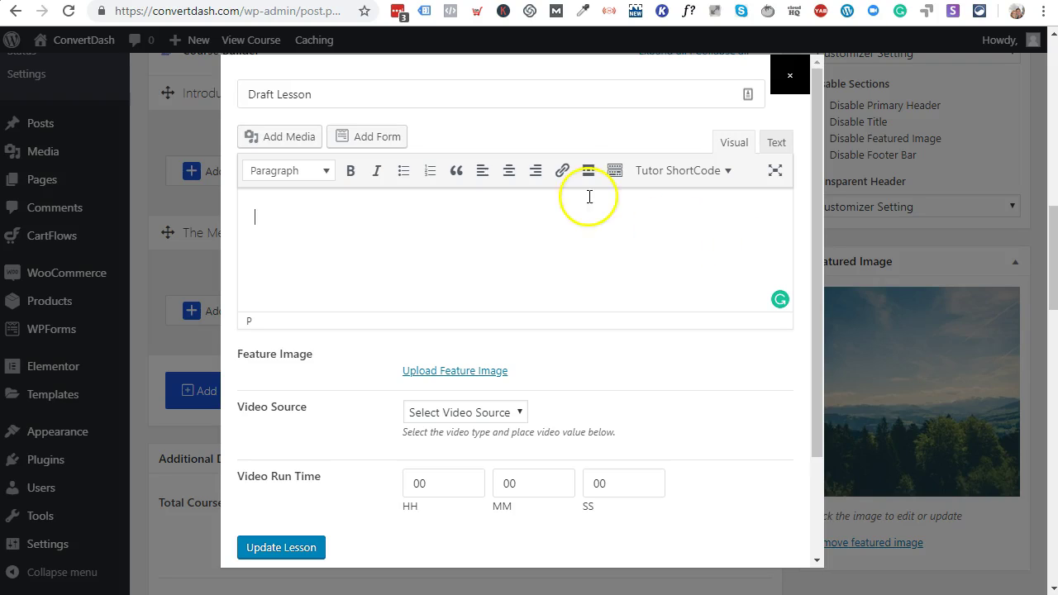
{"action": "scroll", "coordinate": [646, 469], "scroll_direction": "down", "scroll_amount": 2}
{"action": "scroll", "coordinate": [654, 470], "scroll_direction": "up", "scroll_amount": 2}
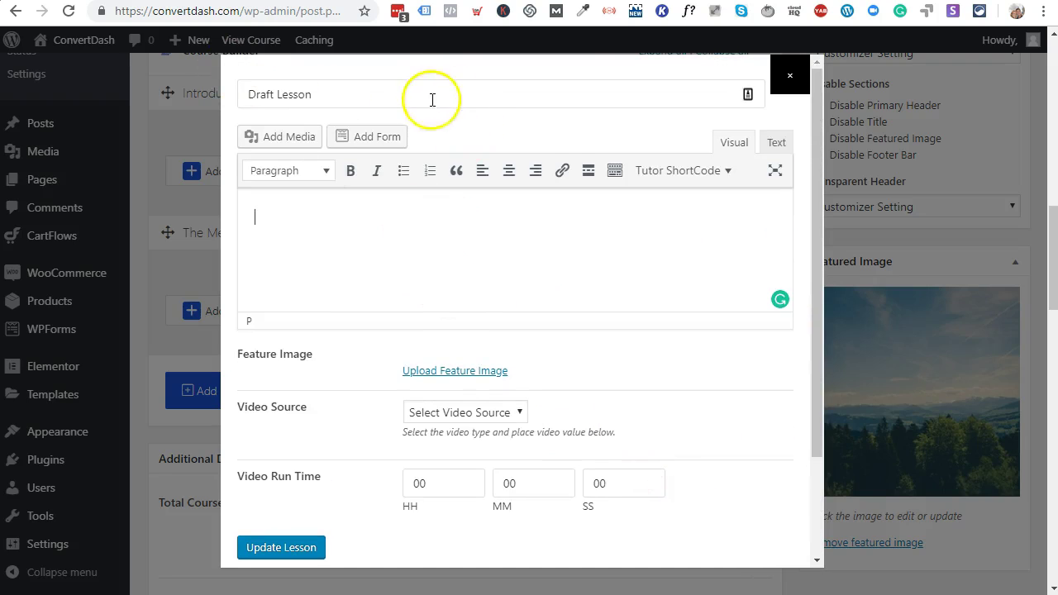
- Title the lesson "Lesson 1 - Minimal Interface" and write "In this lesson:" with the bullets "One big takeaway", "Another takeaway" and "Third takeaway"
{"action": "triple_click", "coordinate": [390, 98]}
{"action": "type", "text": "L"}
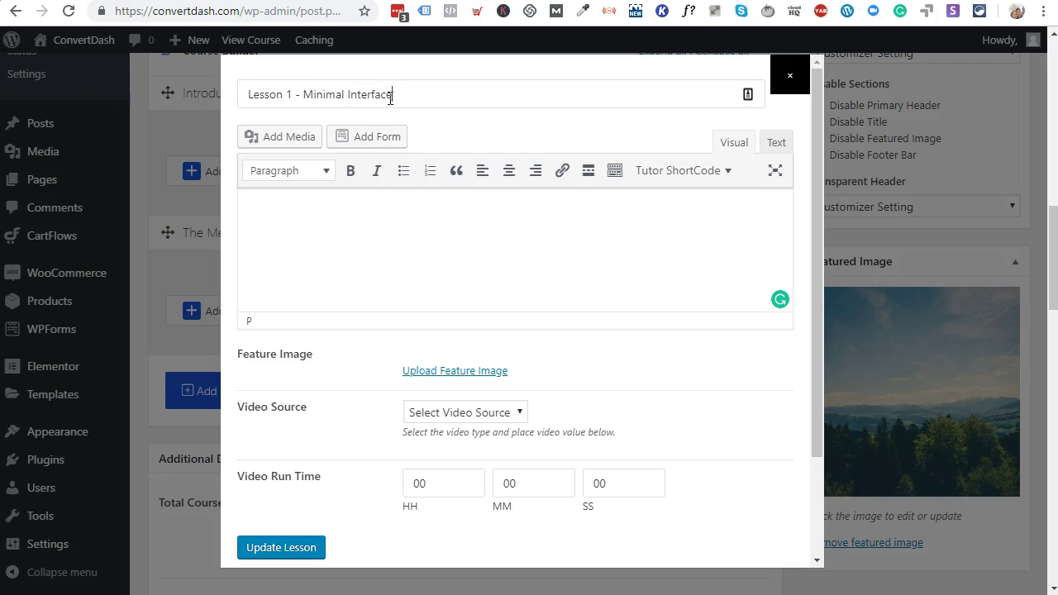
{"action": "left_click", "coordinate": [415, 220]}
{"action": "type", "text": "In this lesson:  One big takeaway Another takeaway Third takeaway"}
{"action": "left_click", "coordinate": [460, 254]}
{"action": "key", "text": "BackSpace"}
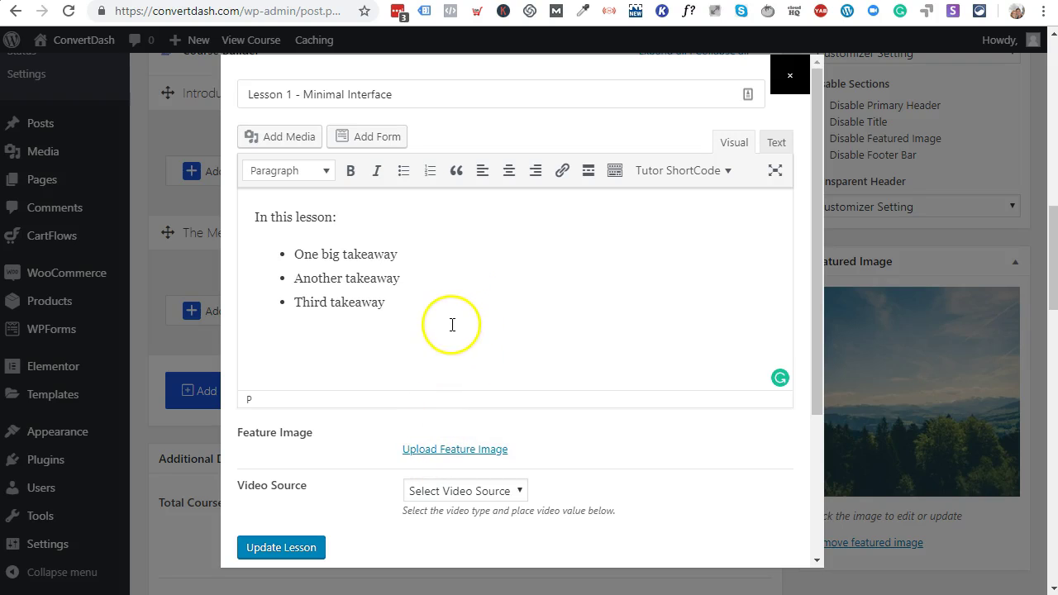
{"action": "left_click", "coordinate": [411, 344]}
{"action": "scroll", "coordinate": [491, 340], "scroll_direction": "down", "scroll_amount": 1}
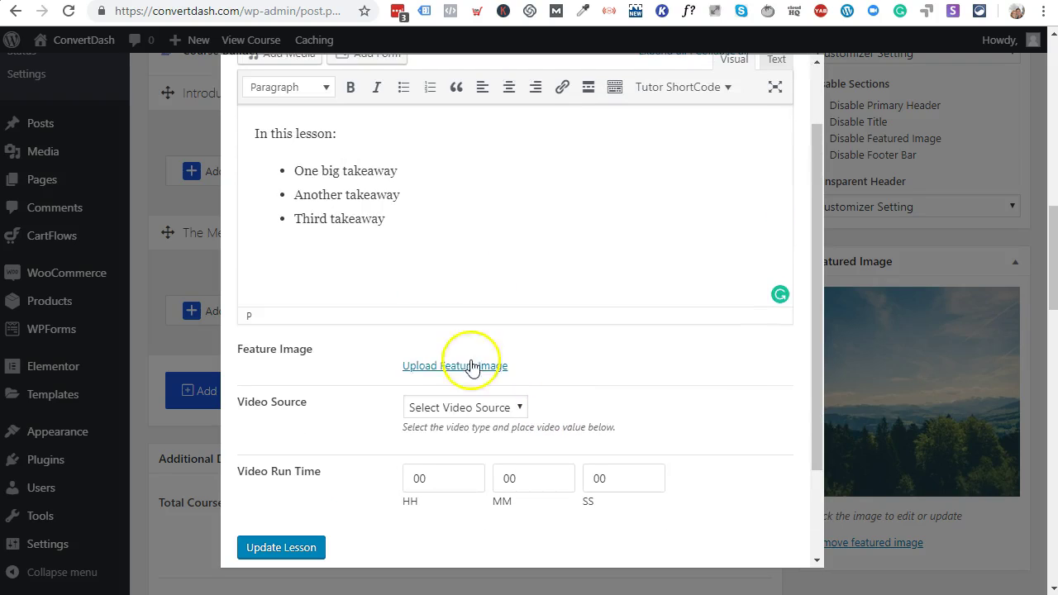
{"action": "left_click", "coordinate": [443, 408]}
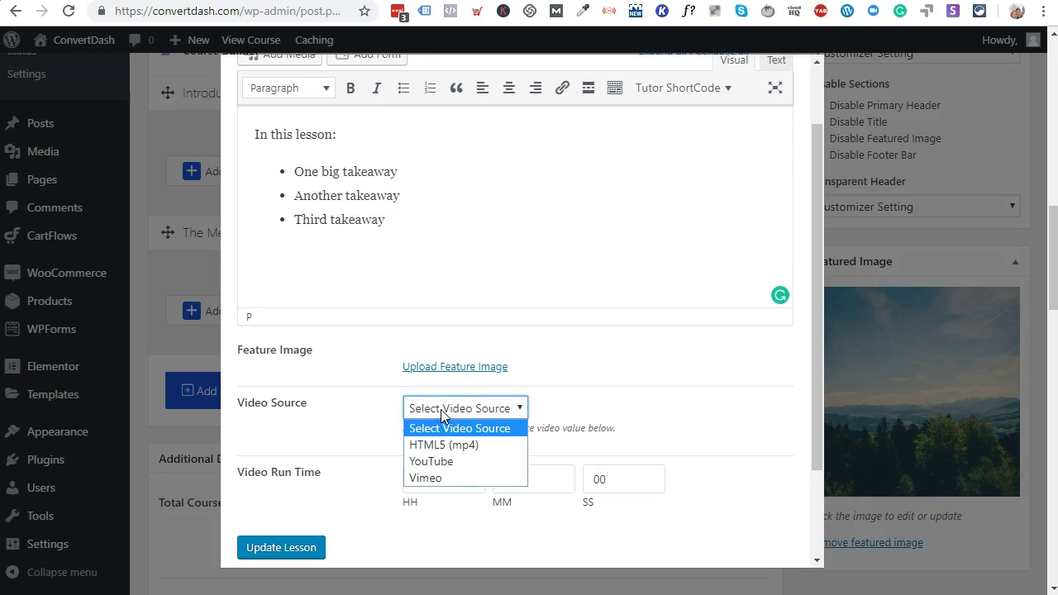
{"action": "left_click", "coordinate": [470, 463]}
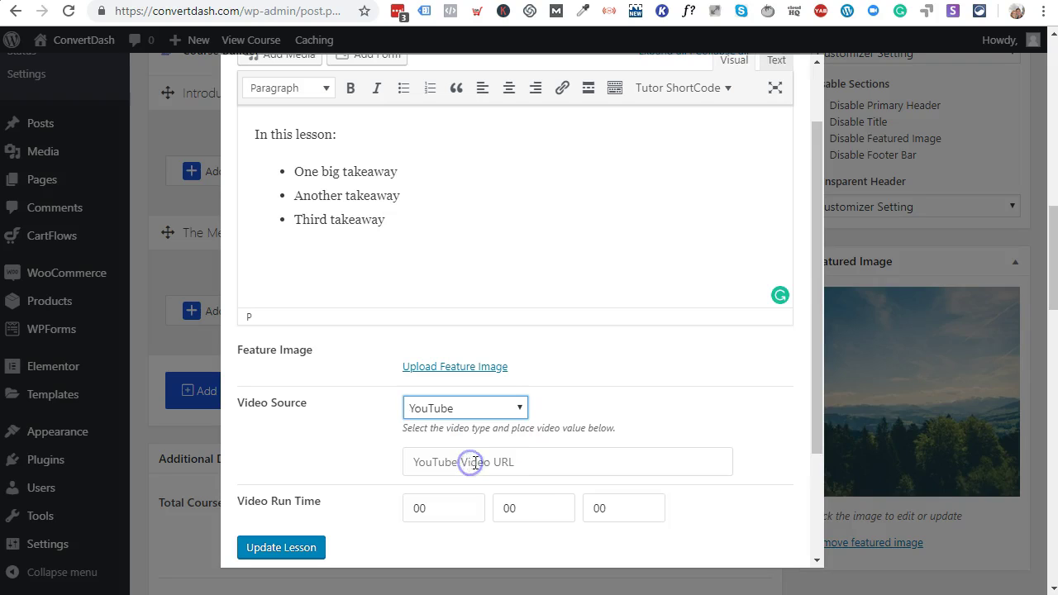
{"action": "left_click", "coordinate": [459, 462]}
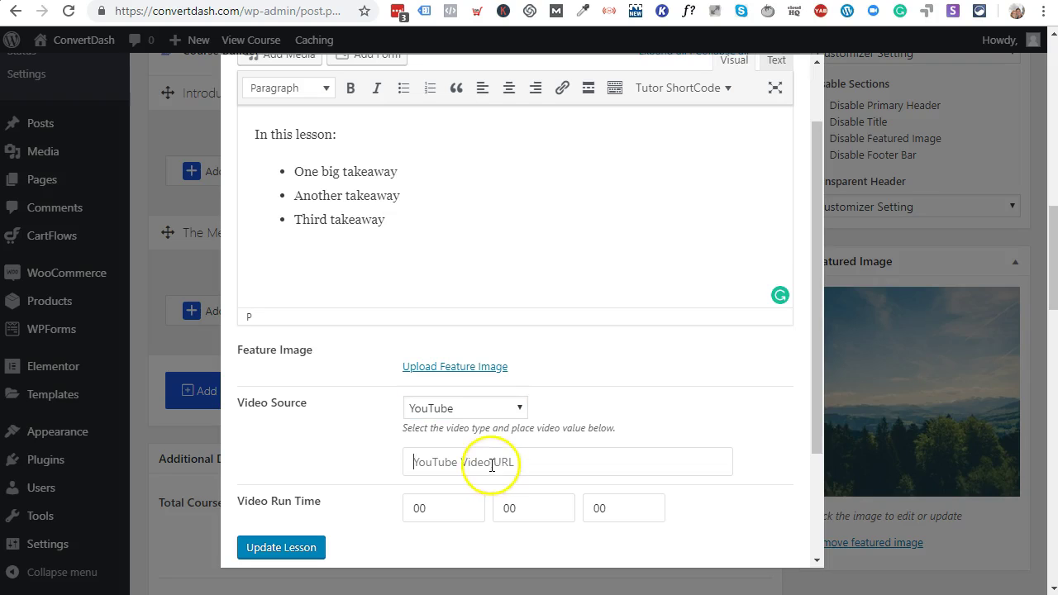
{"action": "type", "text": "https://www.youtube.com/watch?v=t7jhw93tzqU"}
{"action": "left_click", "coordinate": [719, 415]}
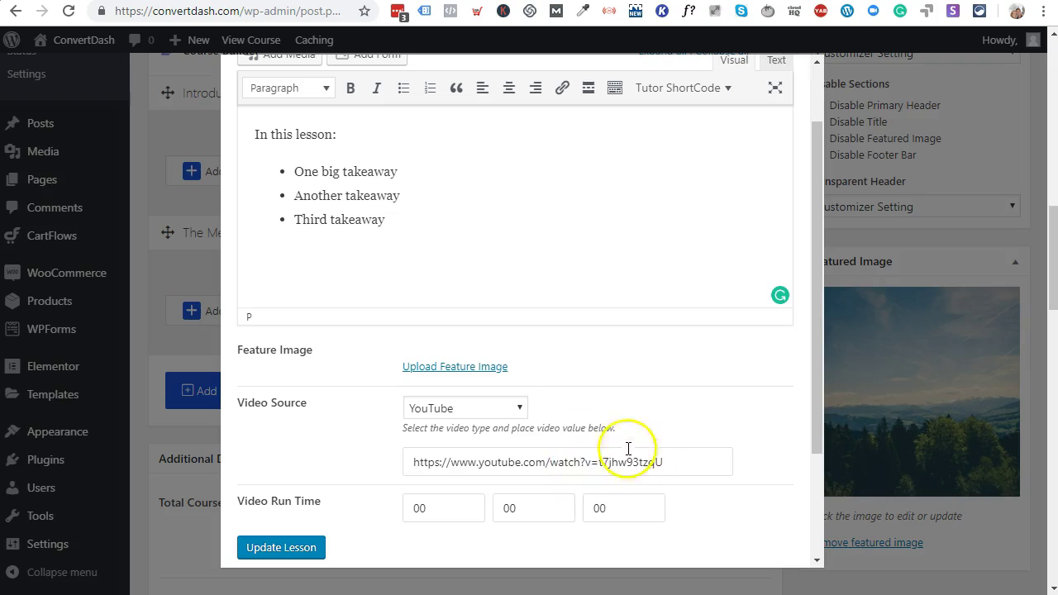
- Set the video run time to 7 minutes 34 seconds and save the lesson
{"action": "double_click", "coordinate": [539, 511]}
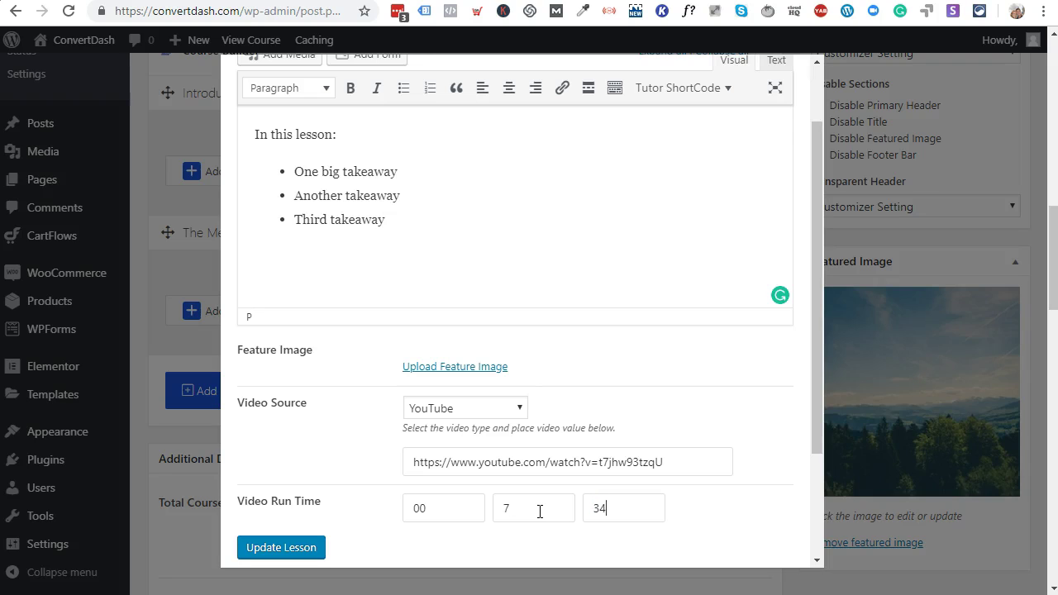
{"action": "scroll", "coordinate": [711, 434], "scroll_direction": "up", "scroll_amount": 2}
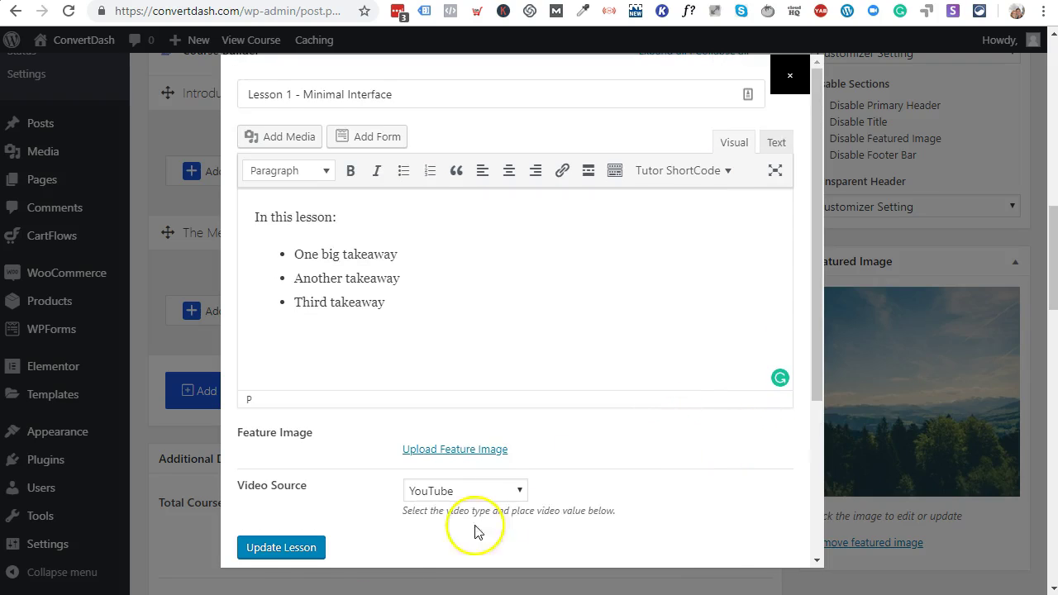
{"action": "left_click", "coordinate": [271, 552]}
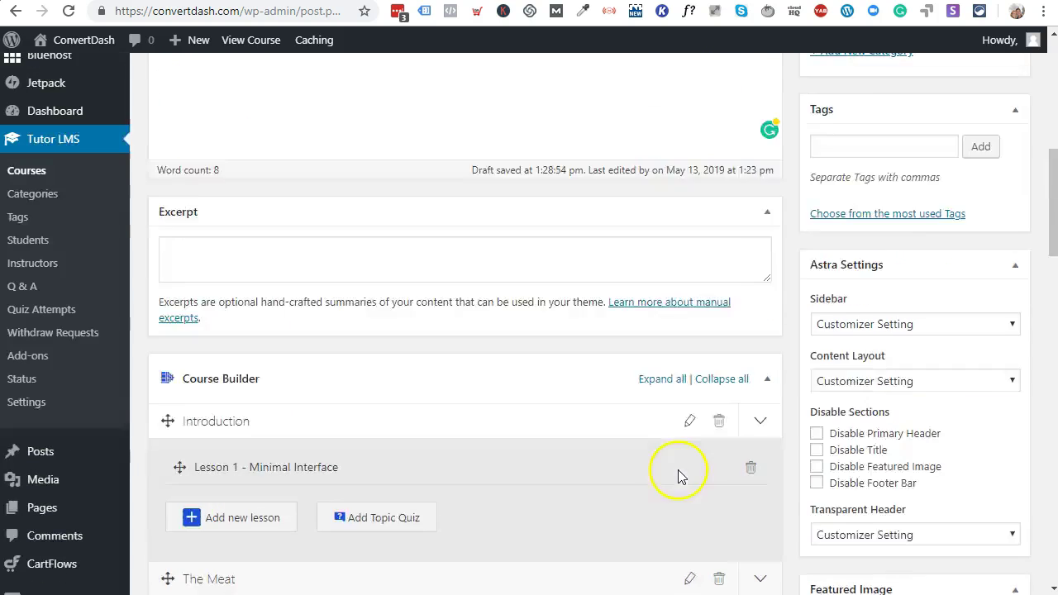
- Publish the course and open its public page from the permalink
{"action": "scroll", "coordinate": [678, 475], "scroll_direction": "up", "scroll_amount": 7}
{"action": "left_click", "coordinate": [992, 151]}
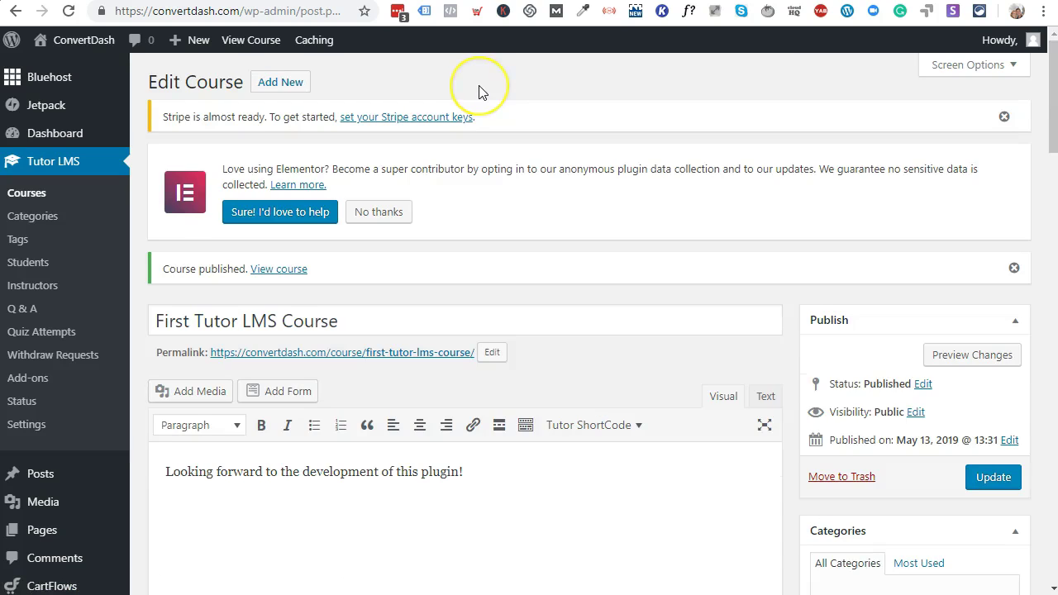
{"action": "left_click", "coordinate": [383, 356]}
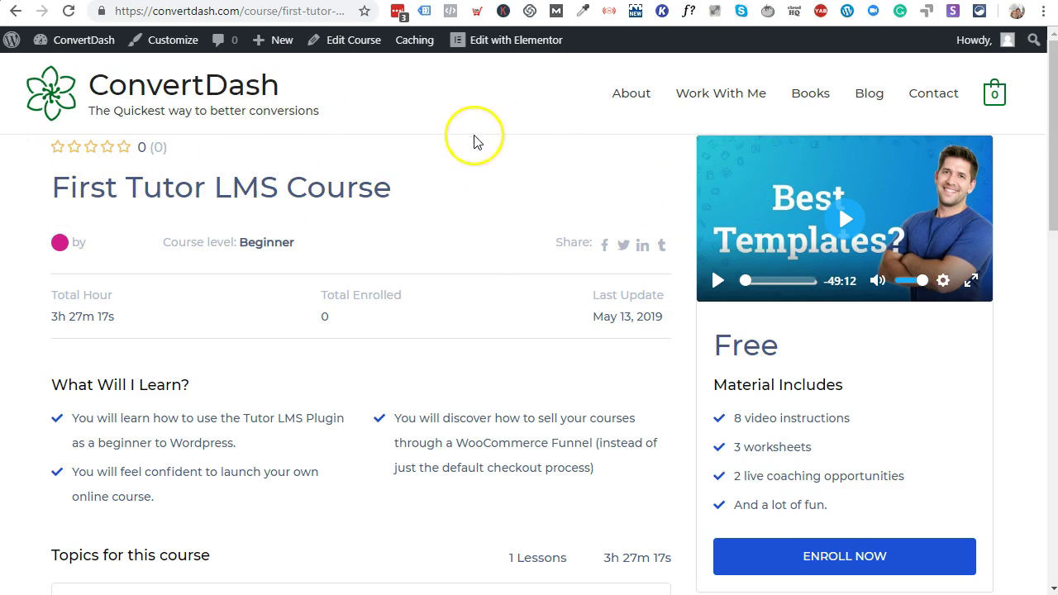
- Check the Elementor editing options for the course page and examine its header details, intro video and total hours
{"action": "mouse_move", "coordinate": [524, 50]}
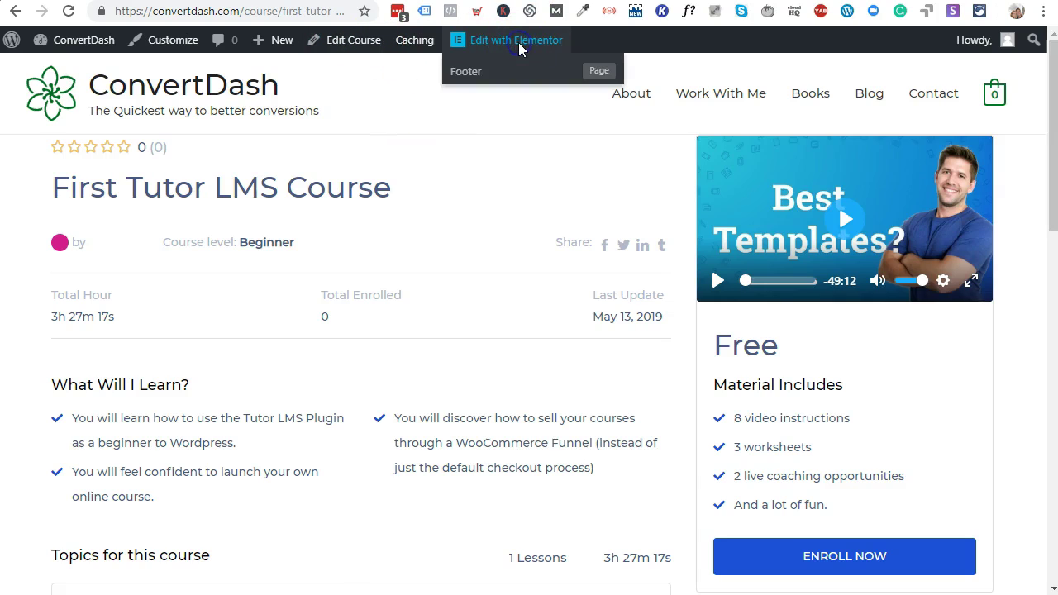
{"action": "left_click", "coordinate": [487, 177]}
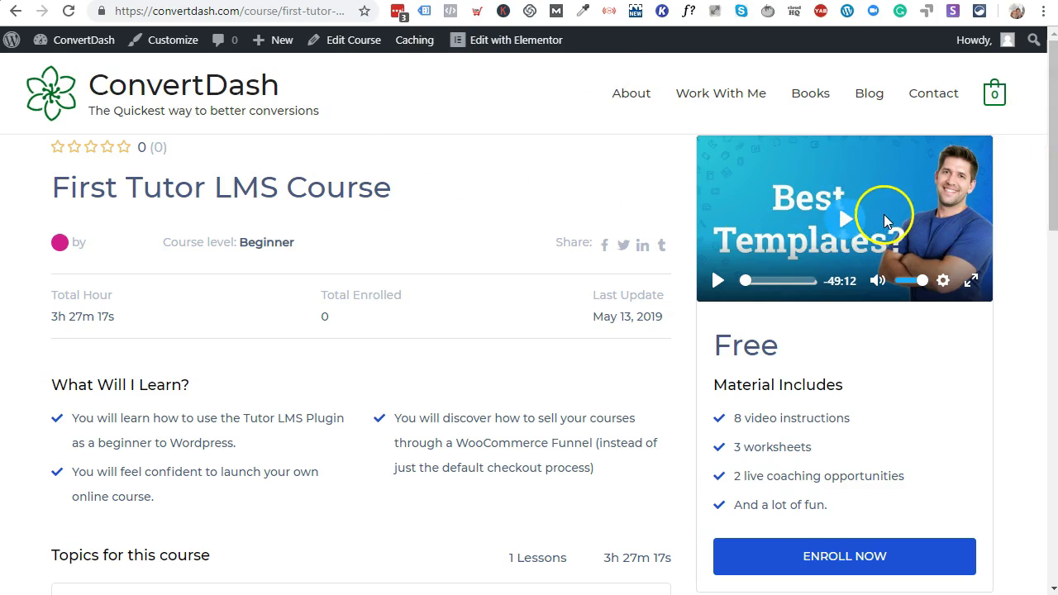
{"action": "scroll", "coordinate": [201, 267], "scroll_direction": "down", "scroll_amount": 1}
{"action": "scroll", "coordinate": [200, 267], "scroll_direction": "up", "scroll_amount": 1}
{"action": "mouse_move", "coordinate": [47, 319]}
{"action": "left_mouse_down"}
{"action": "mouse_move", "coordinate": [111, 307]}
{"action": "mouse_move", "coordinate": [47, 315]}
{"action": "left_mouse_up"}
{"action": "left_click", "coordinate": [118, 316]}
{"action": "left_click", "coordinate": [167, 323]}
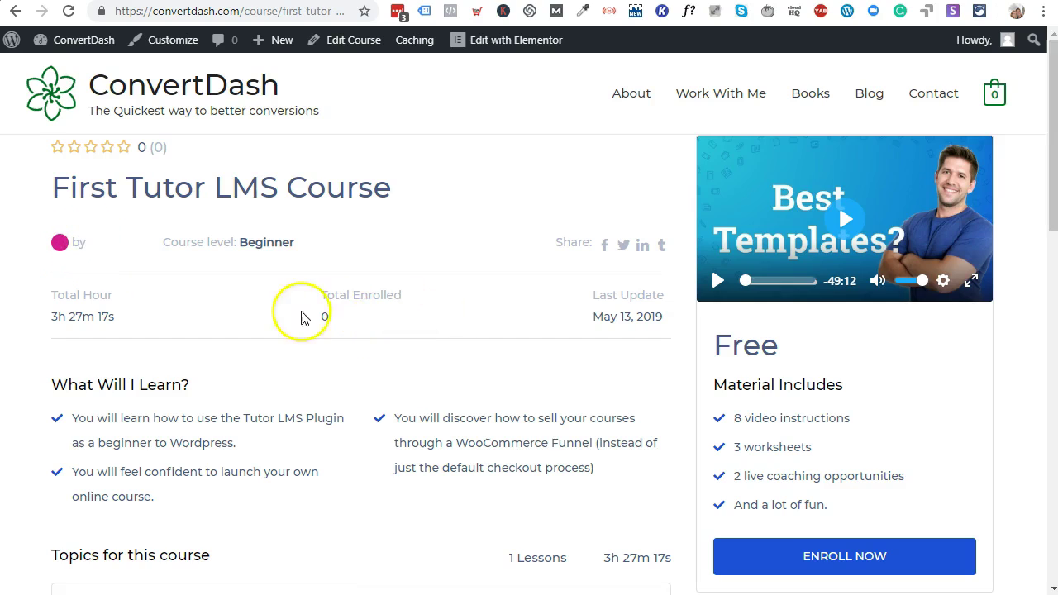
- Review the learning points, included materials, requirements, target audience and instructor sections on the course page
{"action": "scroll", "coordinate": [395, 317], "scroll_direction": "down", "scroll_amount": 1}
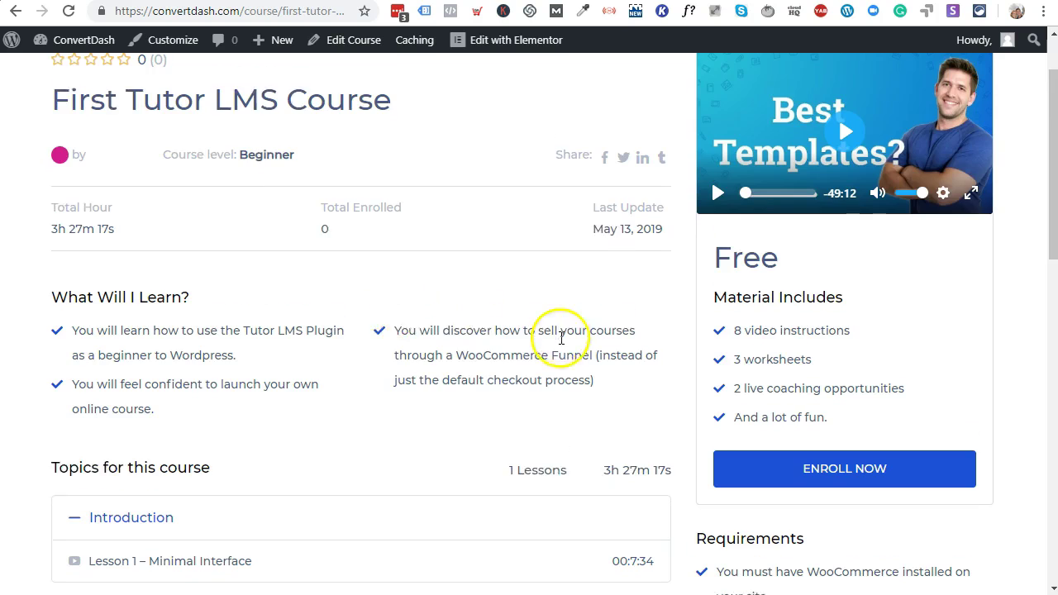
{"action": "scroll", "coordinate": [560, 338], "scroll_direction": "down", "scroll_amount": 2}
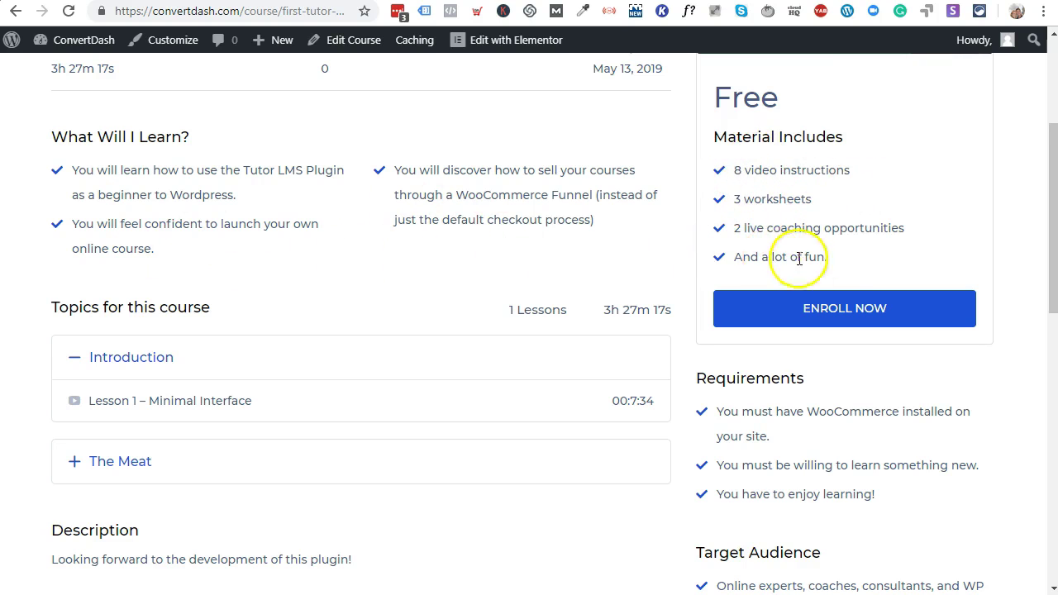
{"action": "scroll", "coordinate": [800, 258], "scroll_direction": "up", "scroll_amount": 2}
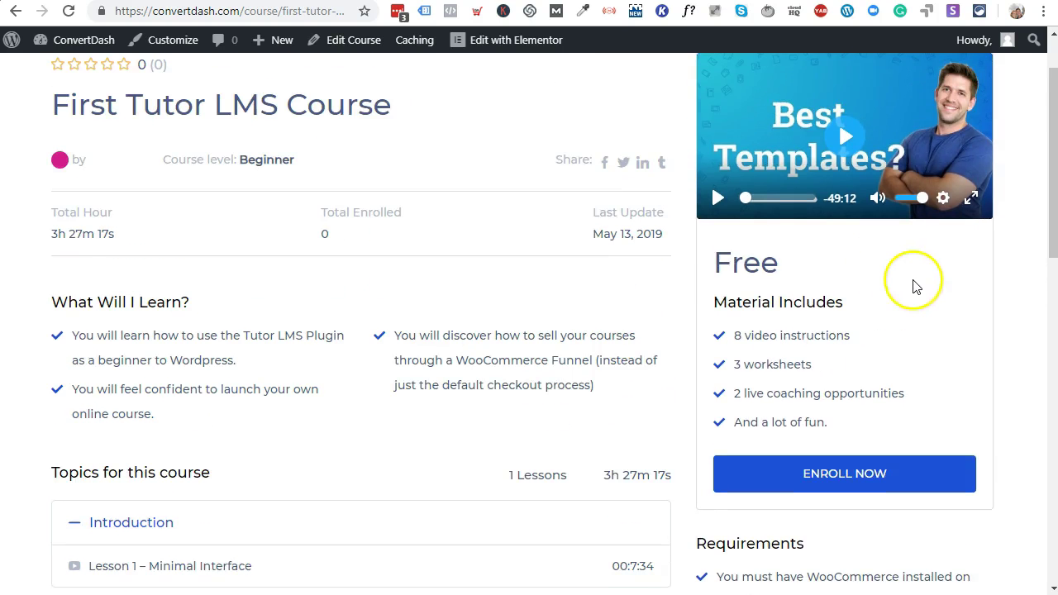
{"action": "scroll", "coordinate": [915, 285], "scroll_direction": "down", "scroll_amount": 3}
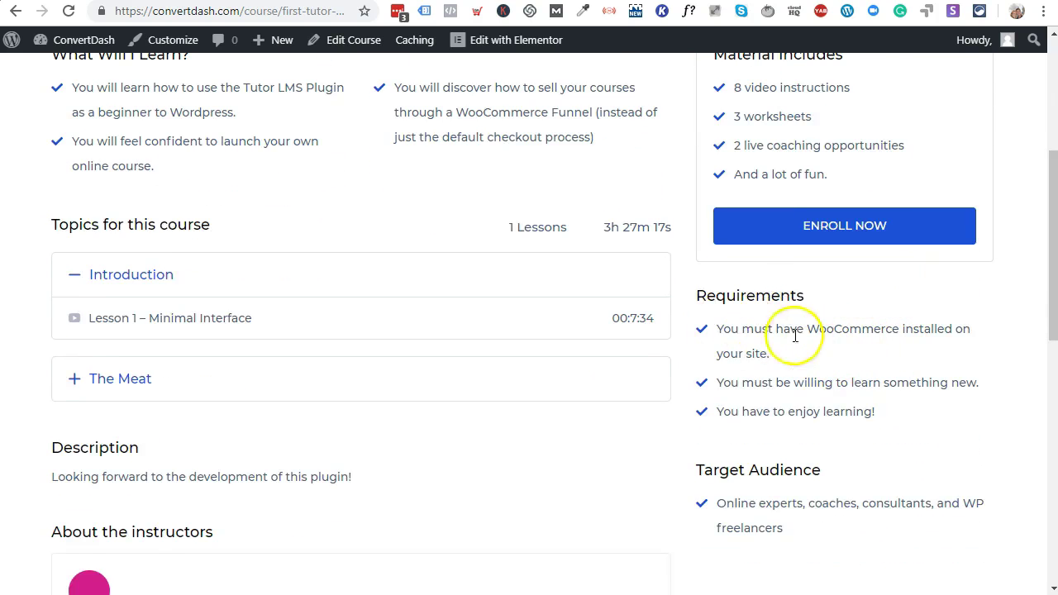
{"action": "scroll", "coordinate": [777, 368], "scroll_direction": "down", "scroll_amount": 2}
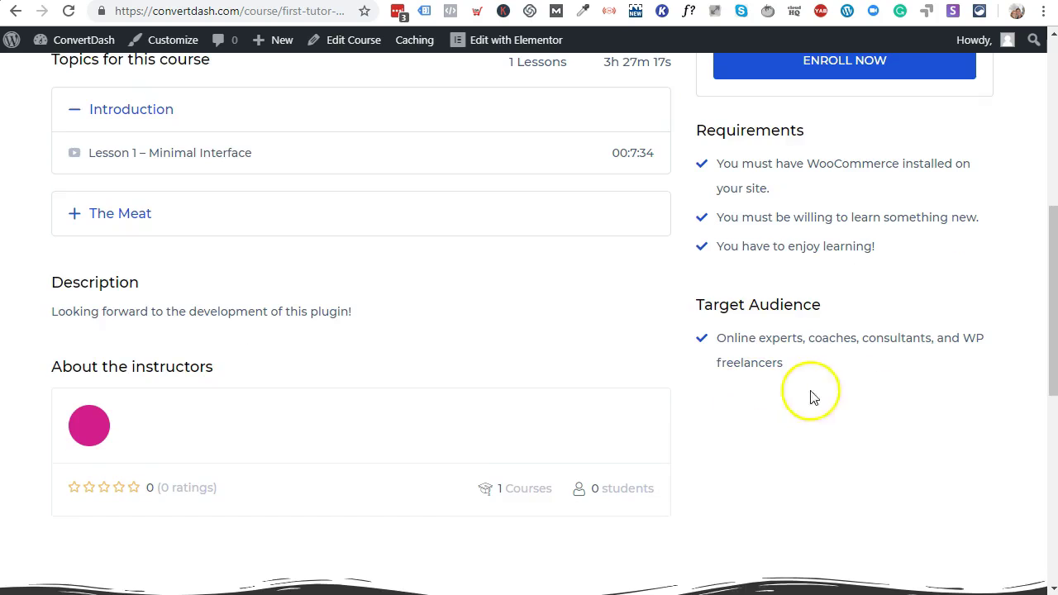
{"action": "scroll", "coordinate": [813, 434], "scroll_direction": "up", "scroll_amount": 1}
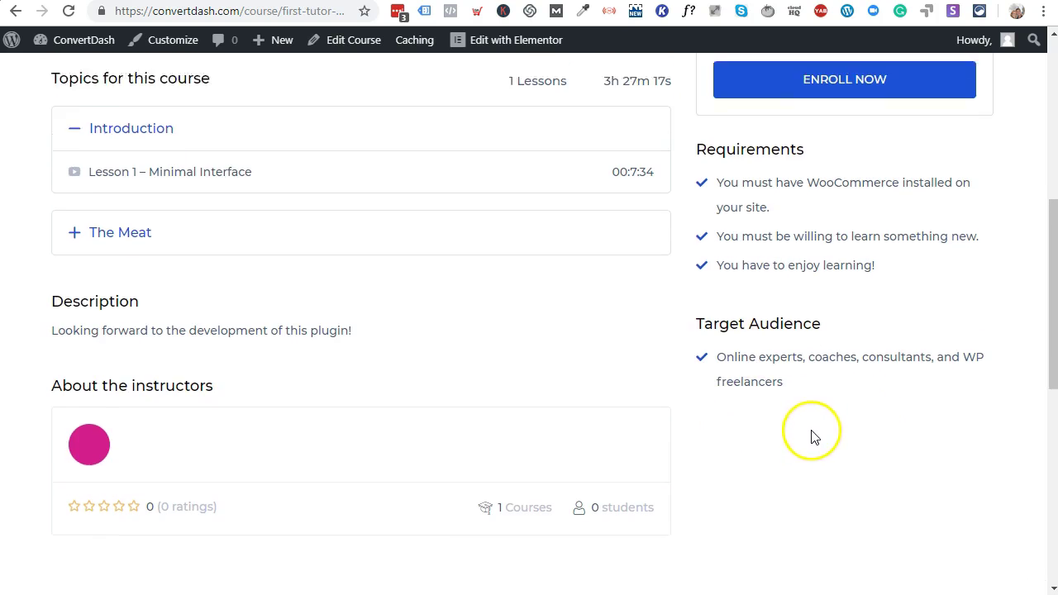
- Try expanding and collapsing the Introduction and The Meat topics in the course page's topic list
{"action": "scroll", "coordinate": [812, 434], "scroll_direction": "up", "scroll_amount": 1}
{"action": "left_click", "coordinate": [102, 308]}
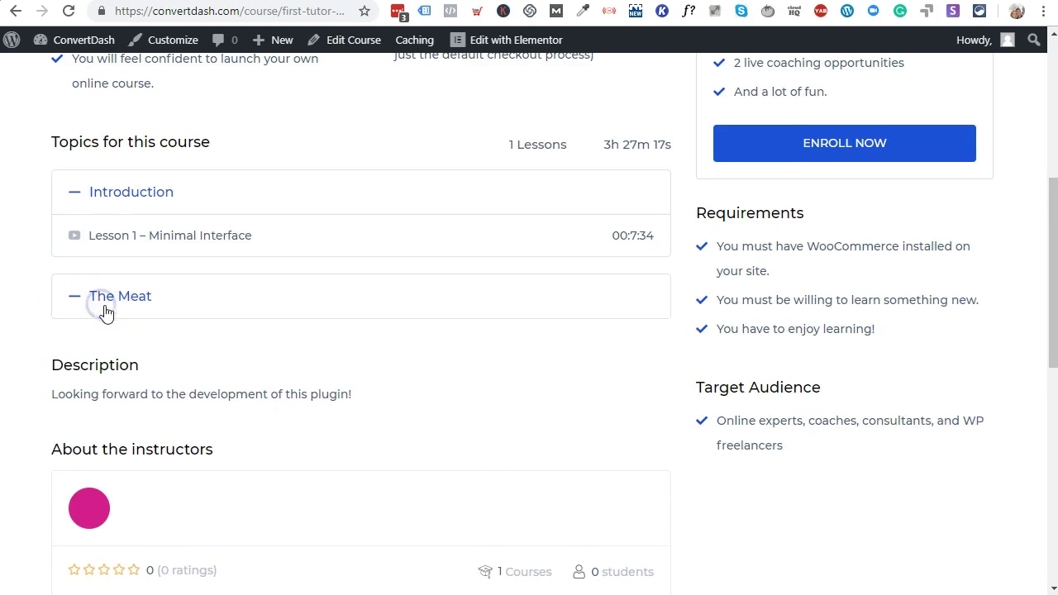
{"action": "left_click", "coordinate": [102, 194]}
{"action": "left_click", "coordinate": [111, 193]}
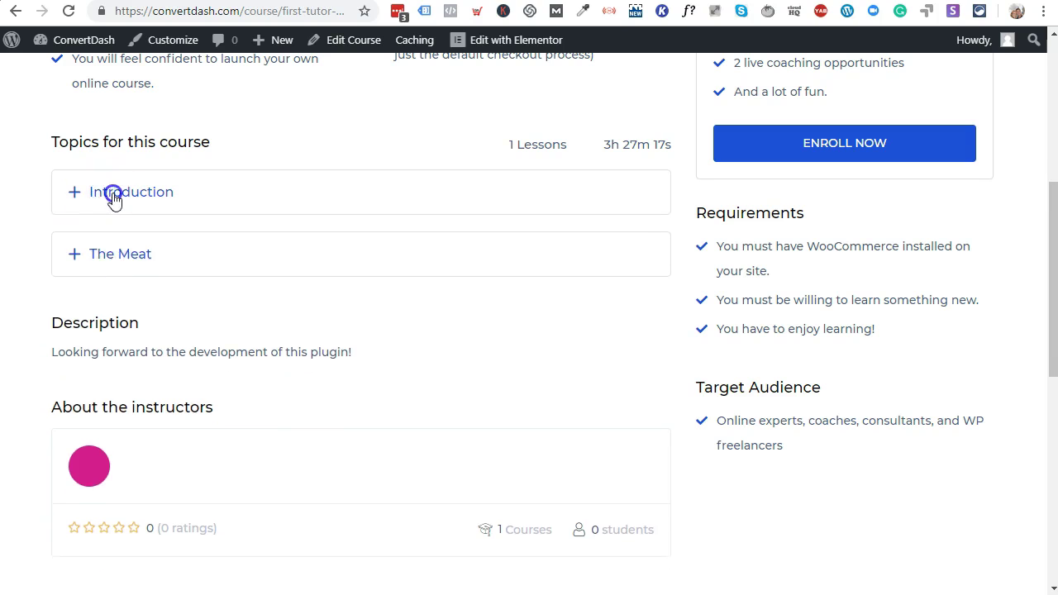
{"action": "scroll", "coordinate": [512, 389], "scroll_direction": "up", "scroll_amount": 2}
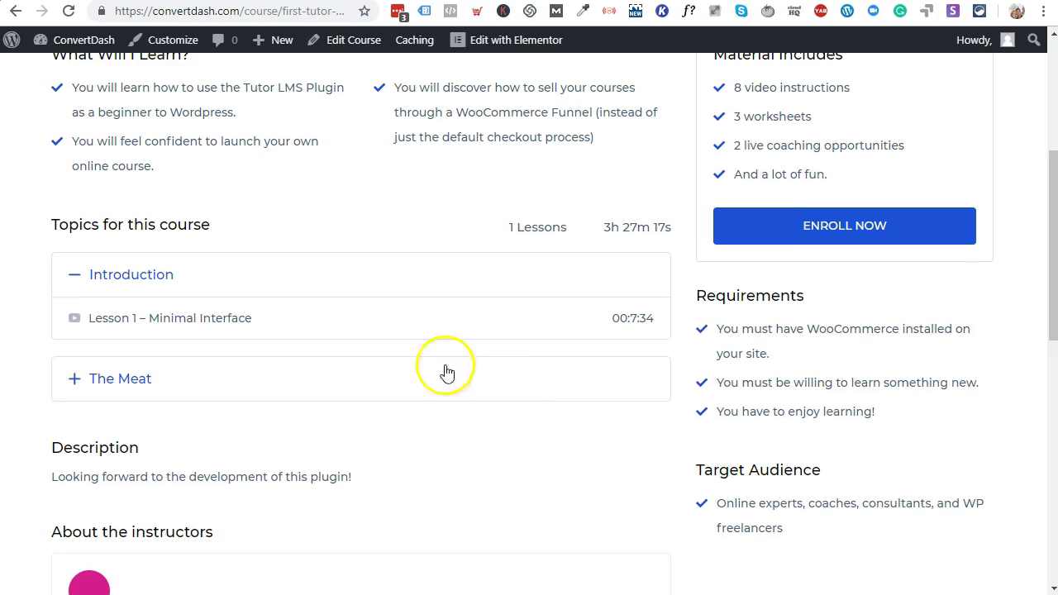
{"action": "scroll", "coordinate": [371, 338], "scroll_direction": "up", "scroll_amount": 2}
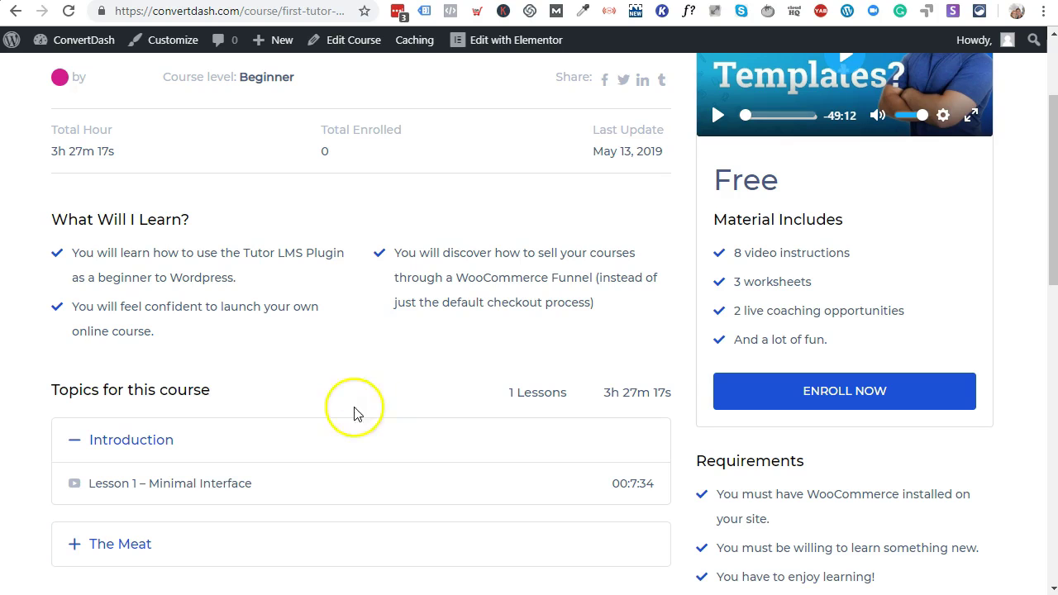
- Examine the rest of the course page, including the newsletter footer and the ratings and course details under the instructors
{"action": "scroll", "coordinate": [529, 314], "scroll_direction": "down", "scroll_amount": 15}
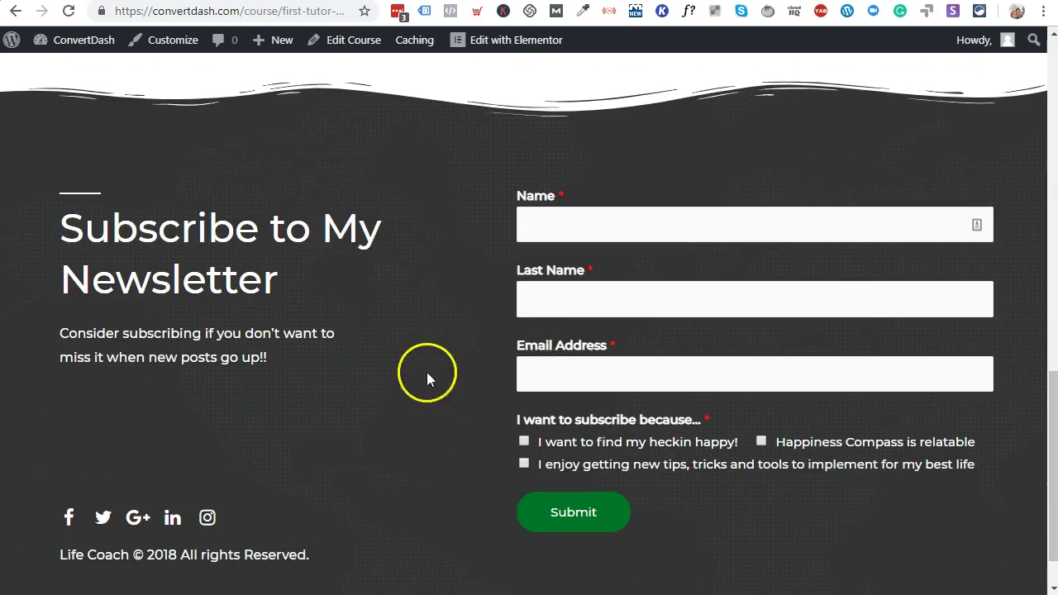
{"action": "scroll", "coordinate": [427, 378], "scroll_direction": "up", "scroll_amount": 5}
{"action": "scroll", "coordinate": [504, 406], "scroll_direction": "up", "scroll_amount": 3}
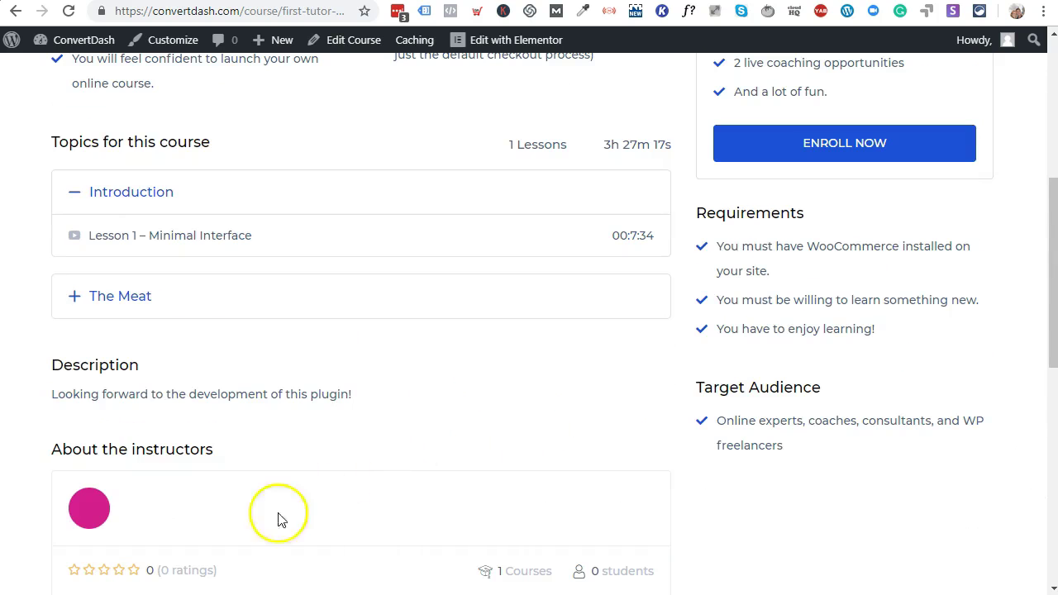
{"action": "scroll", "coordinate": [278, 518], "scroll_direction": "down", "scroll_amount": 2}
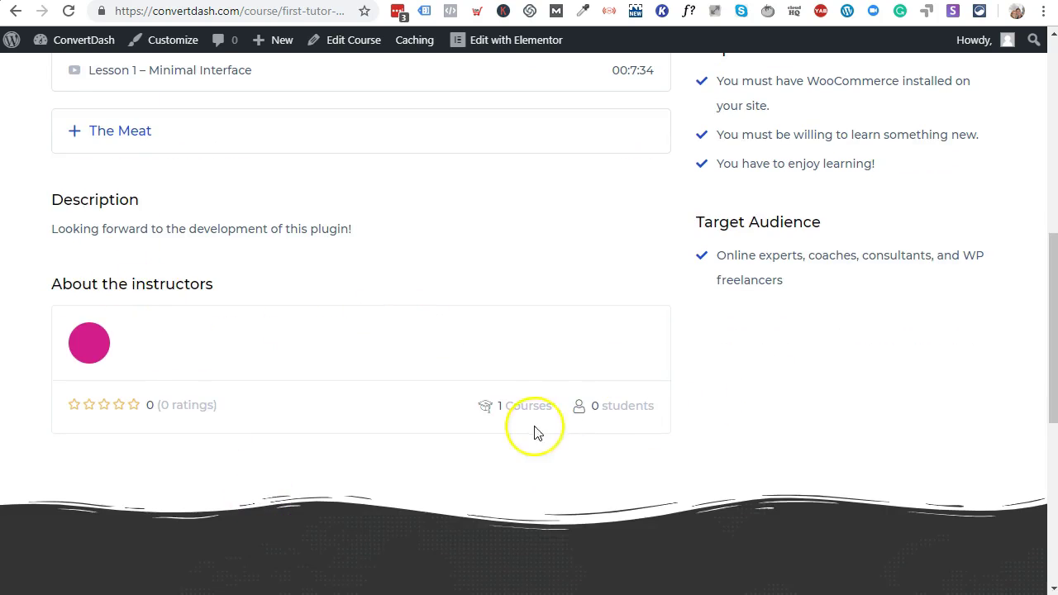
{"action": "scroll", "coordinate": [773, 326], "scroll_direction": "up", "scroll_amount": 8}
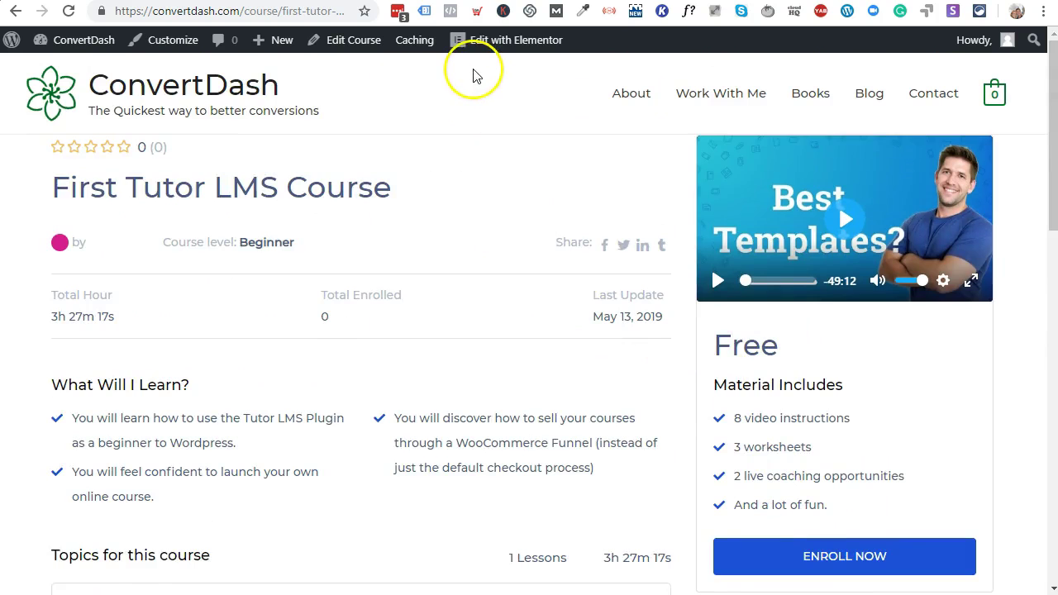
- Open the First Tutor LMS Course for editing and add a lesson titled "Lesson 2 - Getting Started" to The Meat topic
{"action": "left_click", "coordinate": [354, 43]}
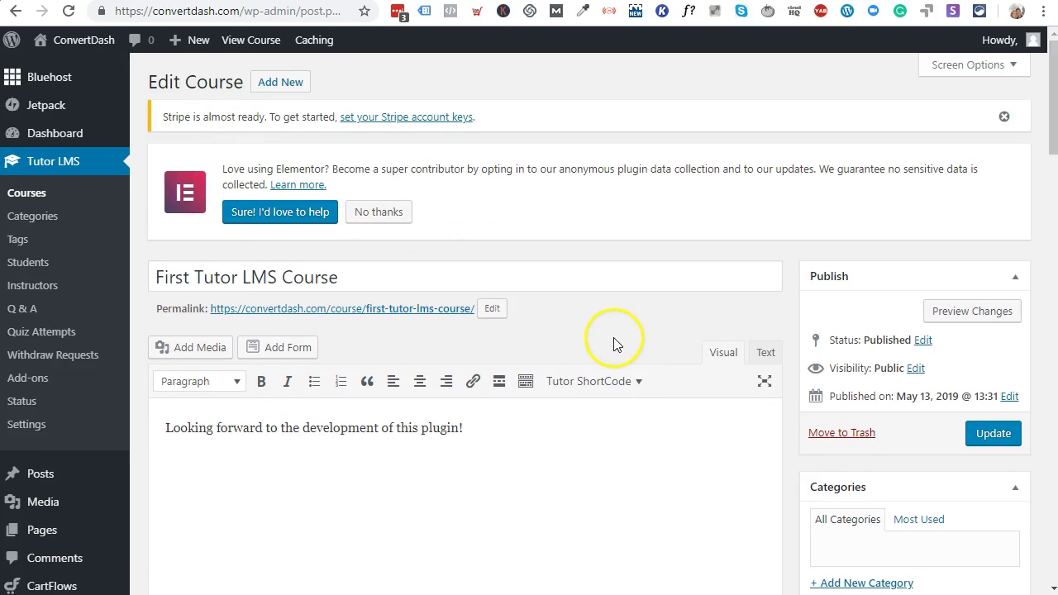
{"action": "scroll", "coordinate": [613, 344], "scroll_direction": "down", "scroll_amount": 4}
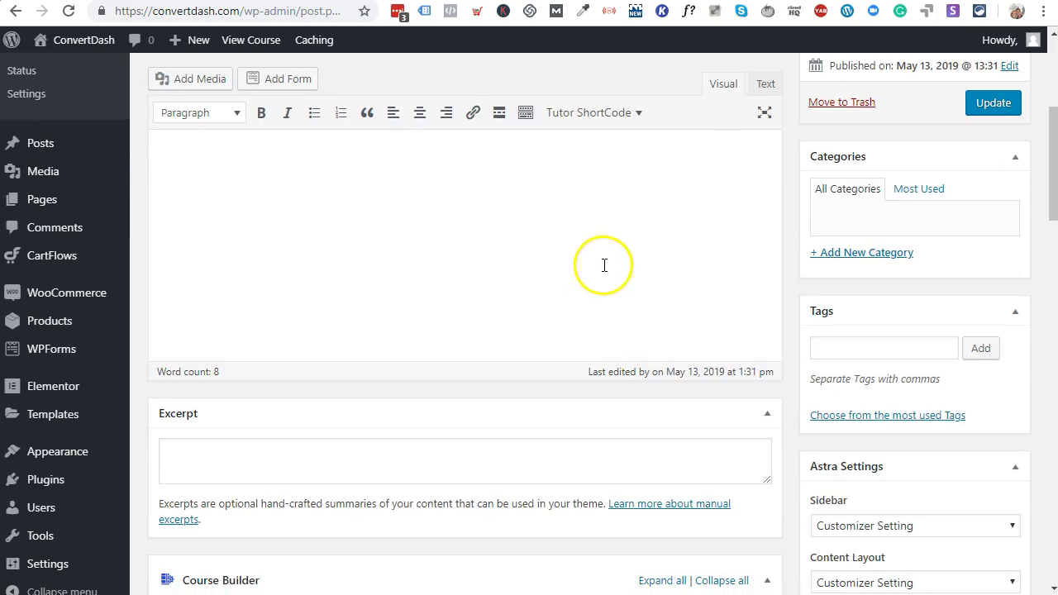
{"action": "scroll", "coordinate": [604, 266], "scroll_direction": "down", "scroll_amount": 4}
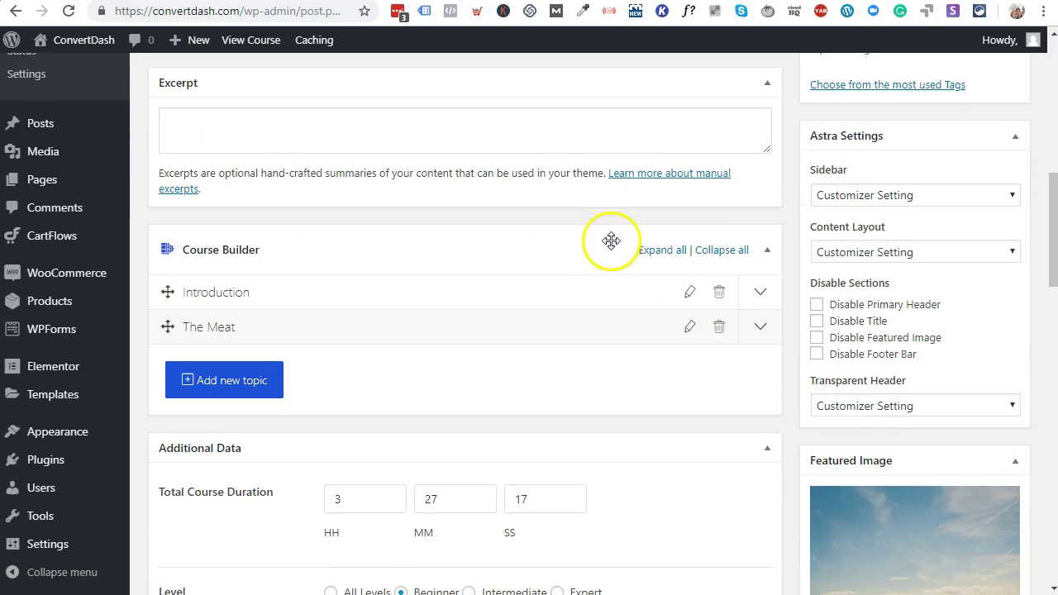
{"action": "left_click", "coordinate": [208, 335]}
{"action": "left_click", "coordinate": [264, 413]}
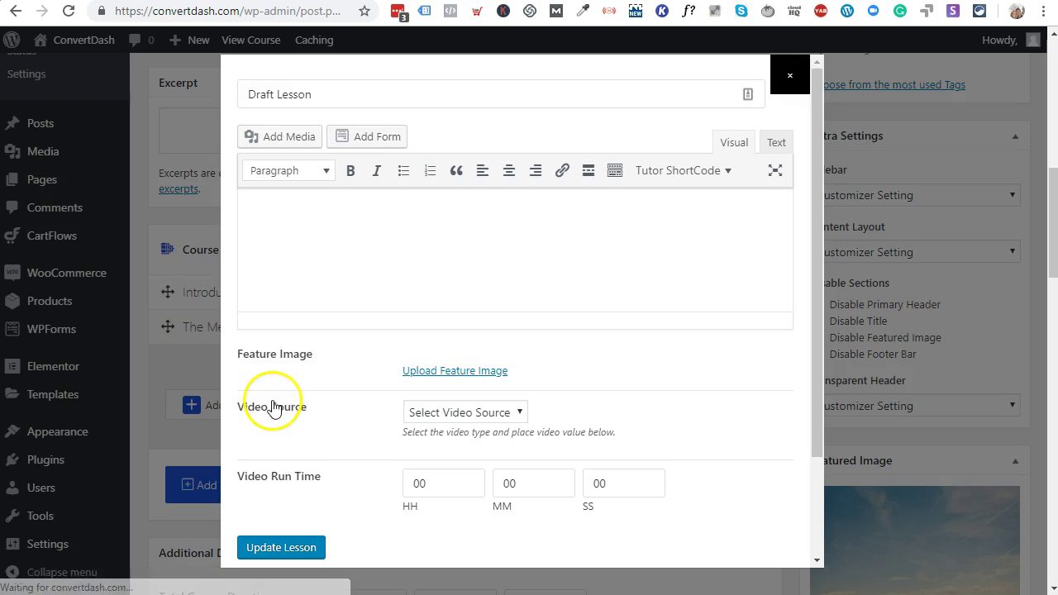
{"action": "type", "text": "Les"}
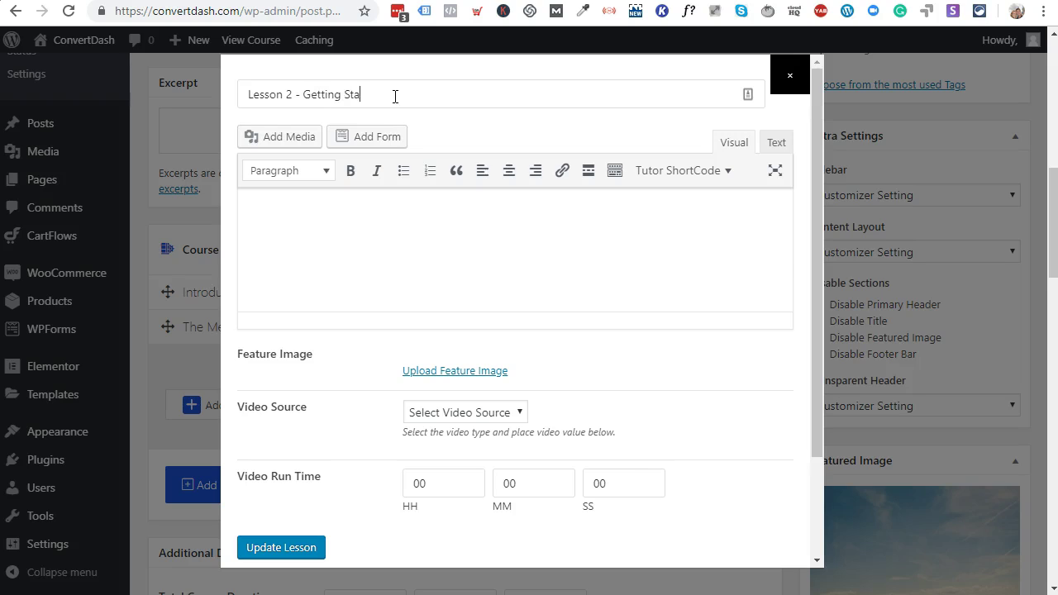
{"action": "key", "text": "Tab"}
- Check which video source types are available for the new lesson without choosing one
{"action": "left_click", "coordinate": [391, 258]}
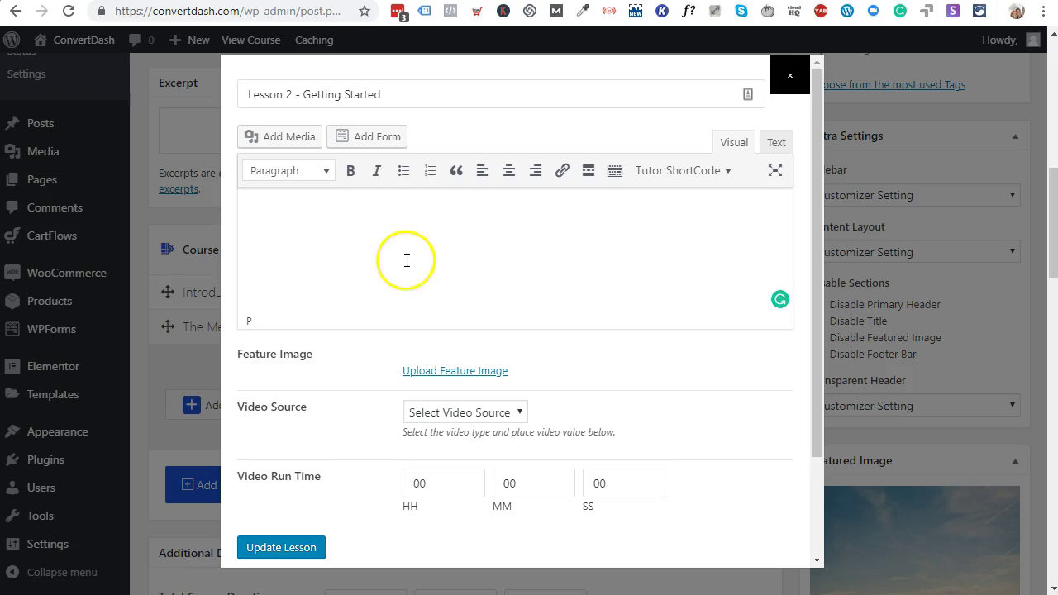
{"action": "left_click", "coordinate": [462, 411]}
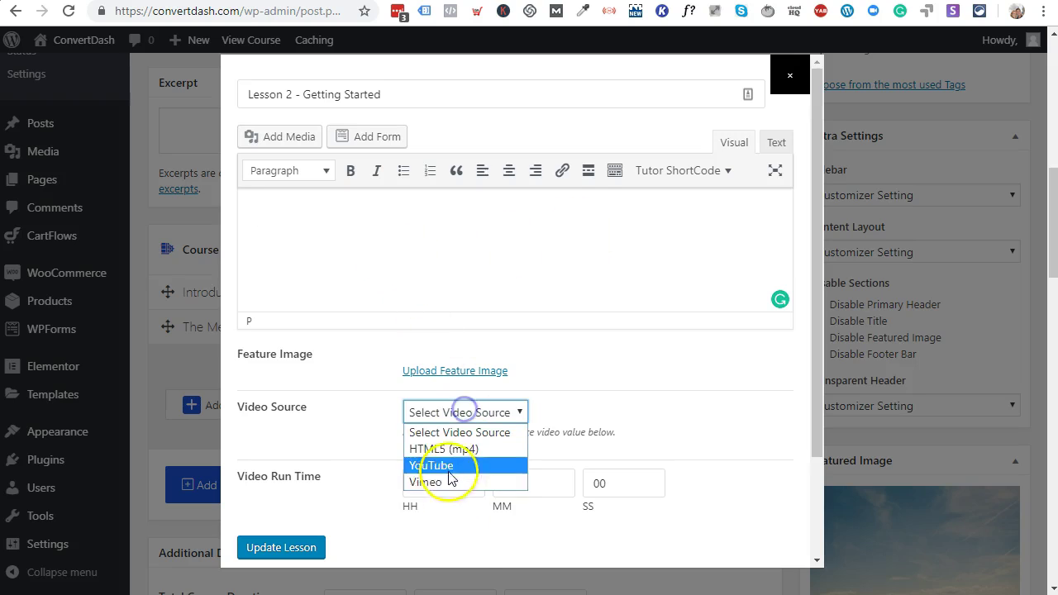
{"action": "left_click", "coordinate": [344, 238]}
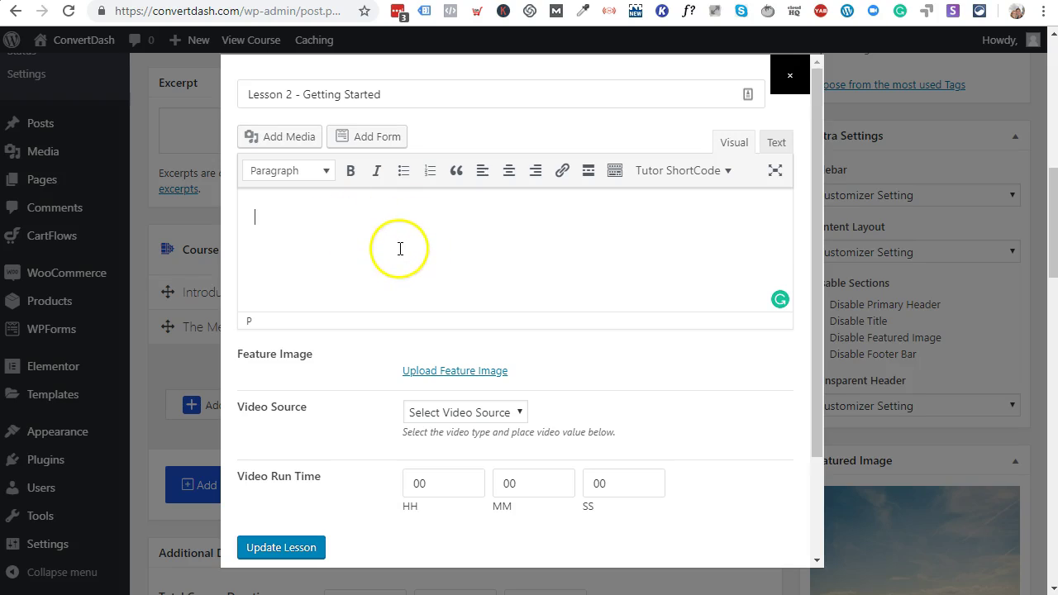
- Switch to vooPlayer, disable performance optimizations for the "Thanks for subscribing - want to chat?" video and copy its embed code
{"action": "left_click", "coordinate": [372, 275]}
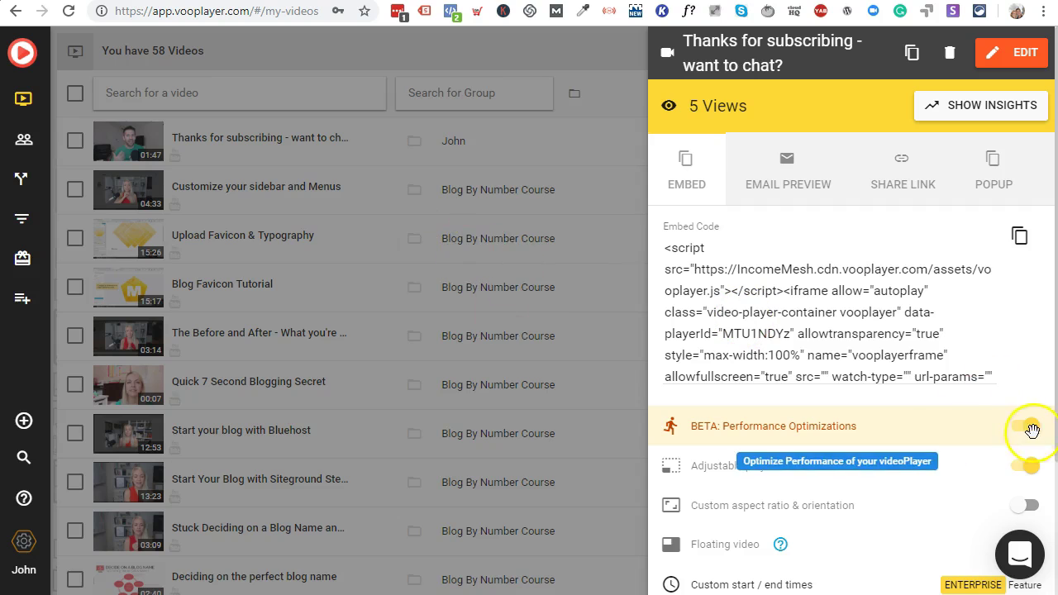
{"action": "left_click", "coordinate": [1028, 425]}
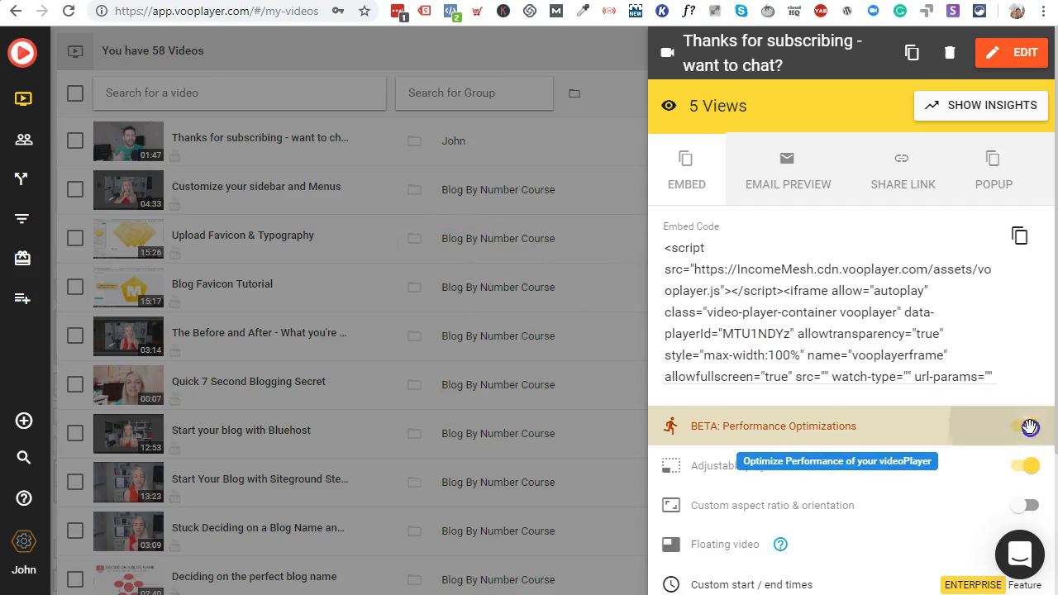
{"action": "left_click", "coordinate": [763, 275]}
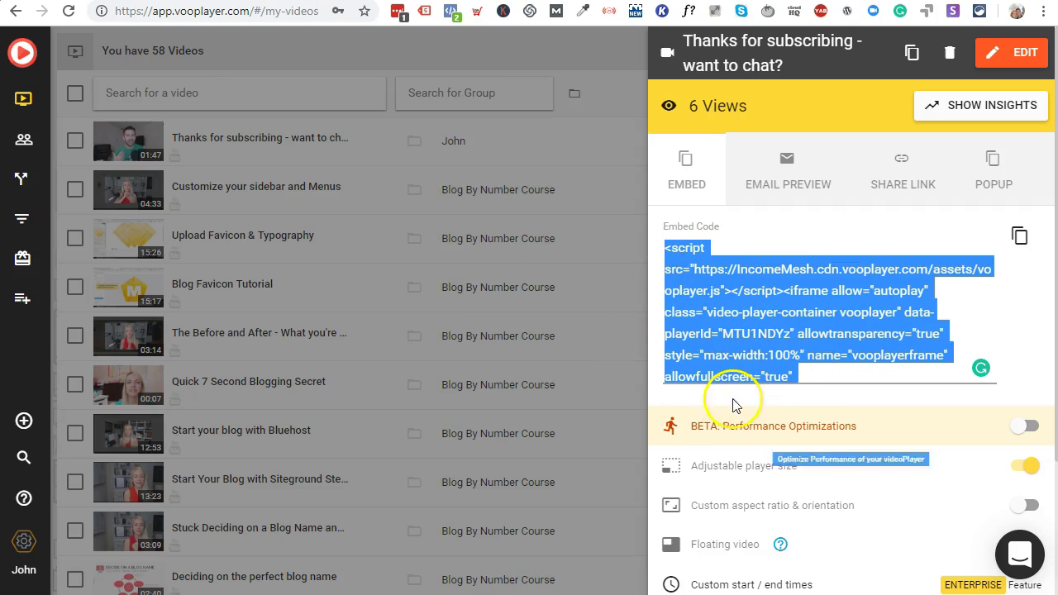
{"action": "scroll", "coordinate": [904, 508], "scroll_direction": "down", "scroll_amount": 1}
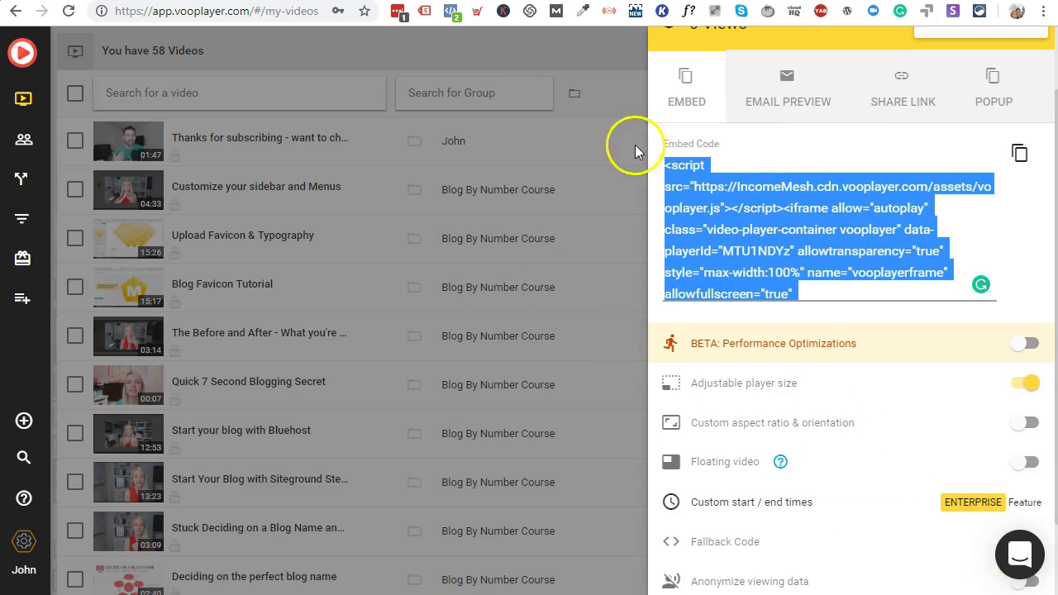
{"action": "left_click", "coordinate": [1019, 153]}
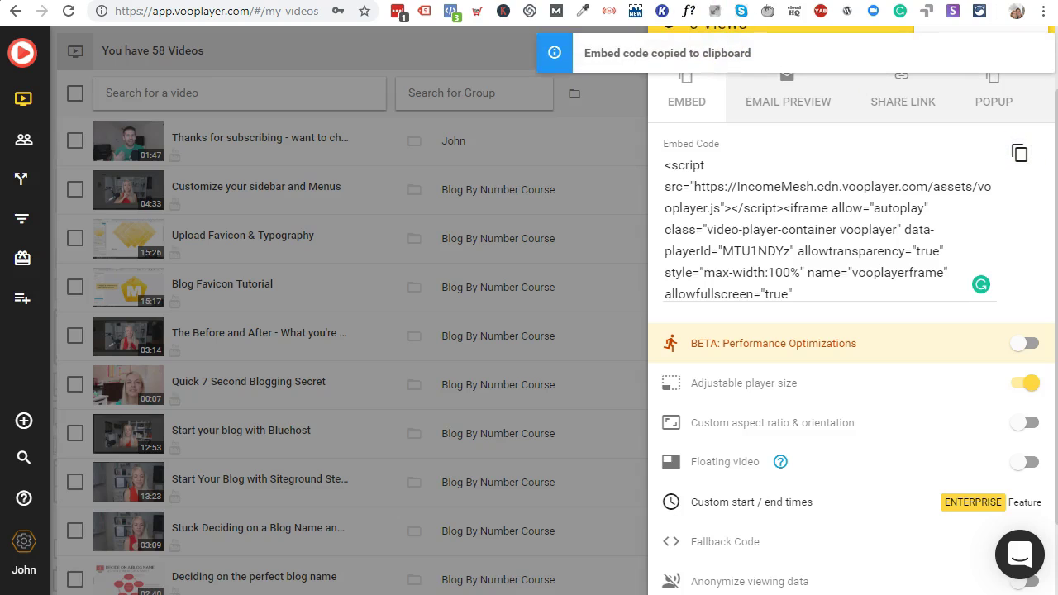
{"action": "key", "text": "ctrl+Tab"}
- Paste the video embed code into the lesson content as HTML and add the text "This should be a video" below it
{"action": "left_click", "coordinate": [406, 219]}
{"action": "left_click", "coordinate": [775, 144]}
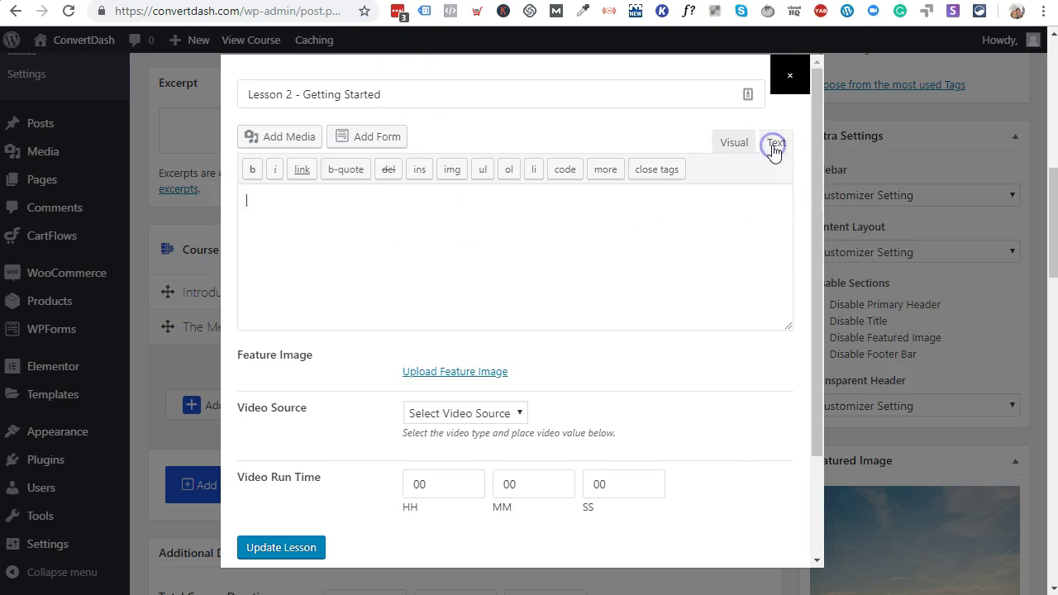
{"action": "left_click", "coordinate": [721, 202]}
{"action": "key", "text": "ctrl+v"}
{"action": "left_click", "coordinate": [732, 143]}
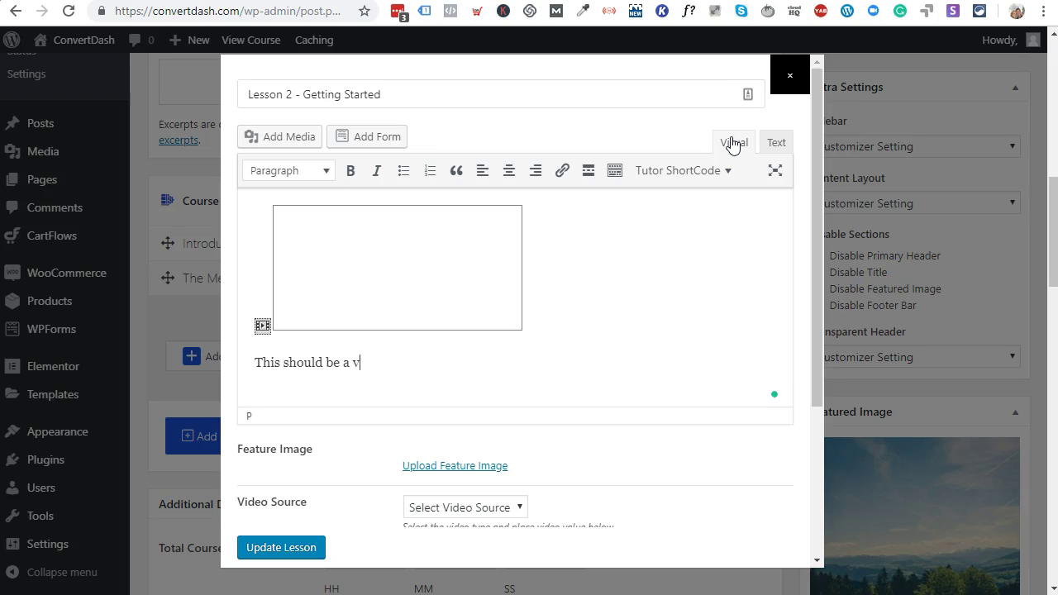
{"action": "scroll", "coordinate": [591, 367], "scroll_direction": "down", "scroll_amount": 2}
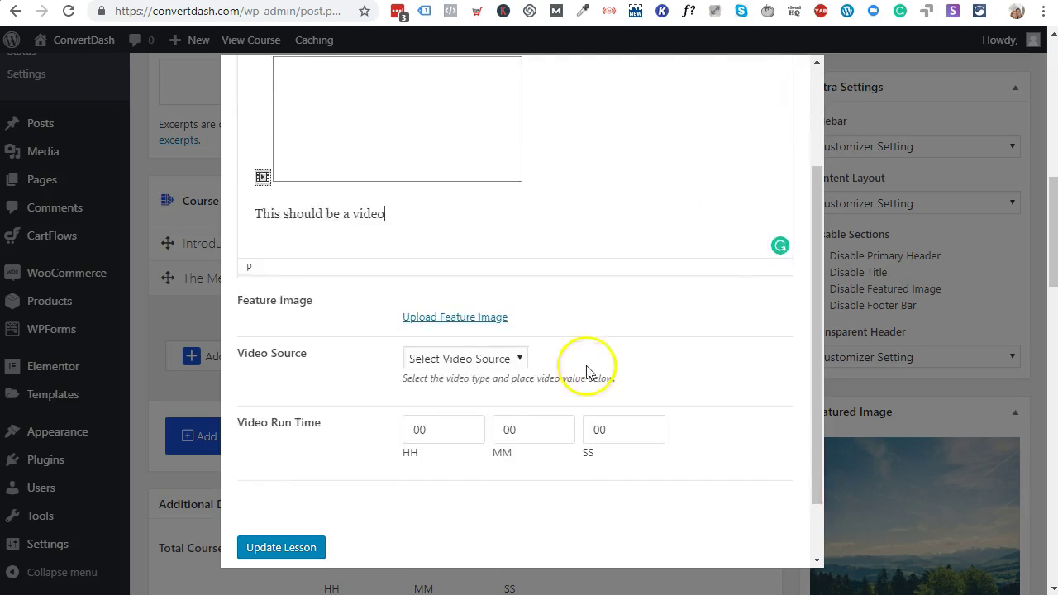
{"action": "scroll", "coordinate": [496, 405], "scroll_direction": "up", "scroll_amount": 1}
- Set the lesson's video run time to 2 minutes 10 seconds without a video source, and try to update the lesson
{"action": "left_click", "coordinate": [438, 426]}
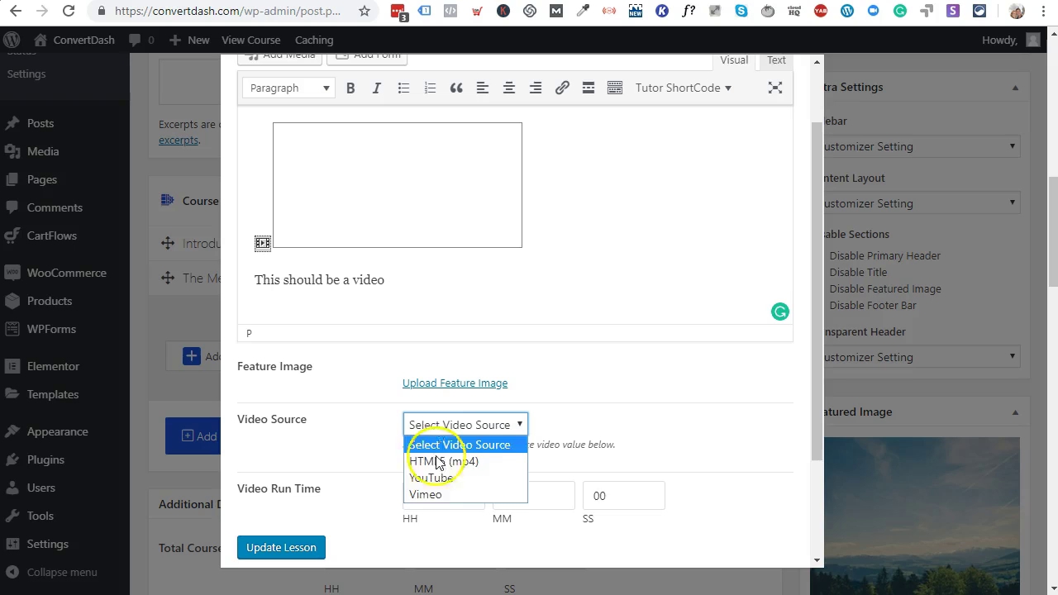
{"action": "left_click", "coordinate": [441, 424]}
{"action": "double_click", "coordinate": [531, 495]}
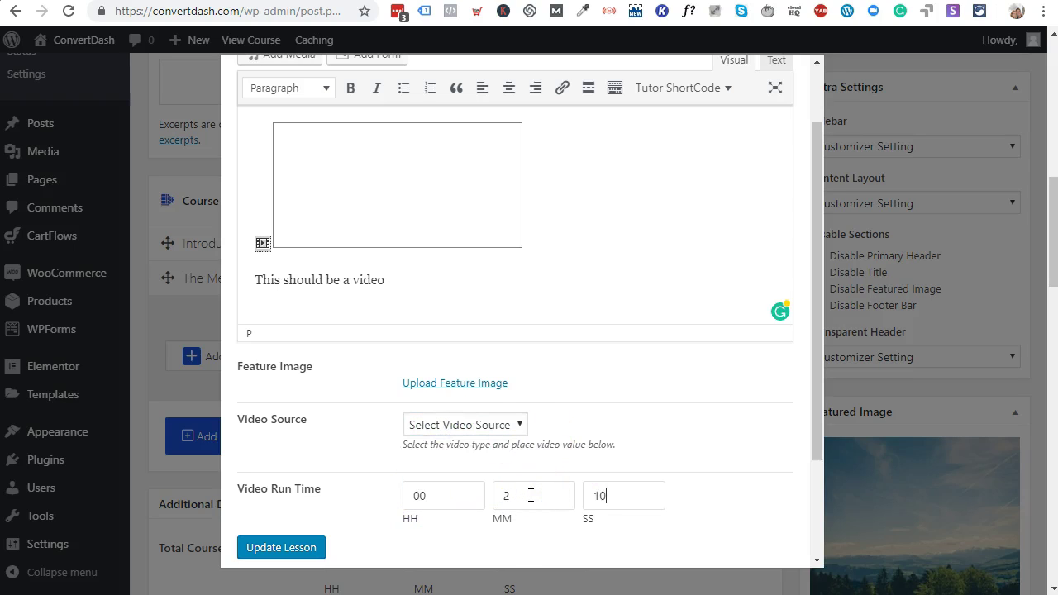
{"action": "scroll", "coordinate": [540, 406], "scroll_direction": "up", "scroll_amount": 2}
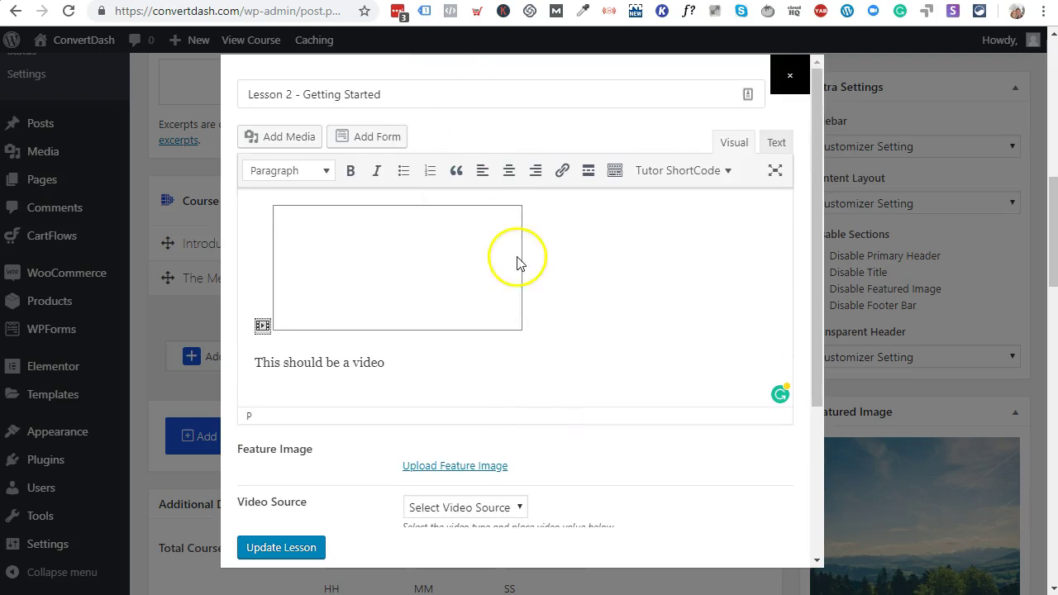
{"action": "key", "text": "Tab"}
{"action": "left_click", "coordinate": [307, 554]}
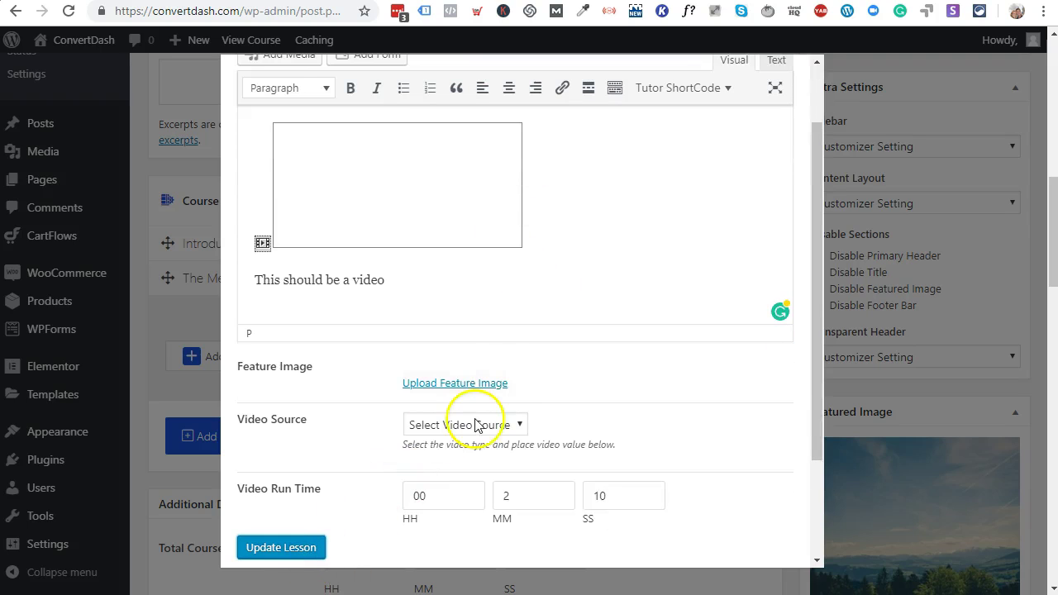
{"action": "left_click", "coordinate": [263, 550]}
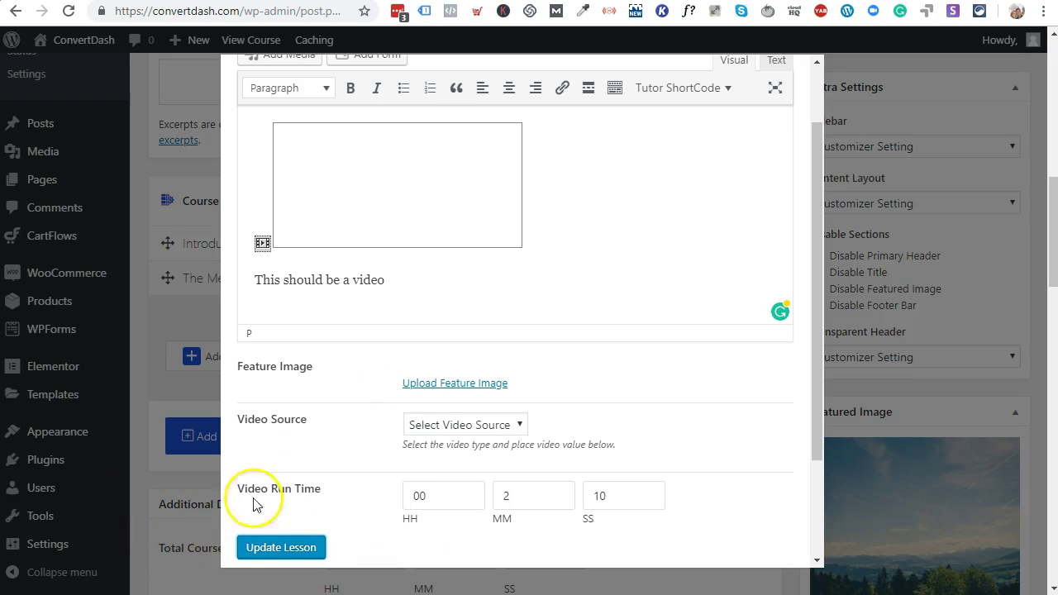
- Remove the embedded video and the empty line above "This should be a video" from the lesson content
{"action": "left_click", "coordinate": [559, 199]}
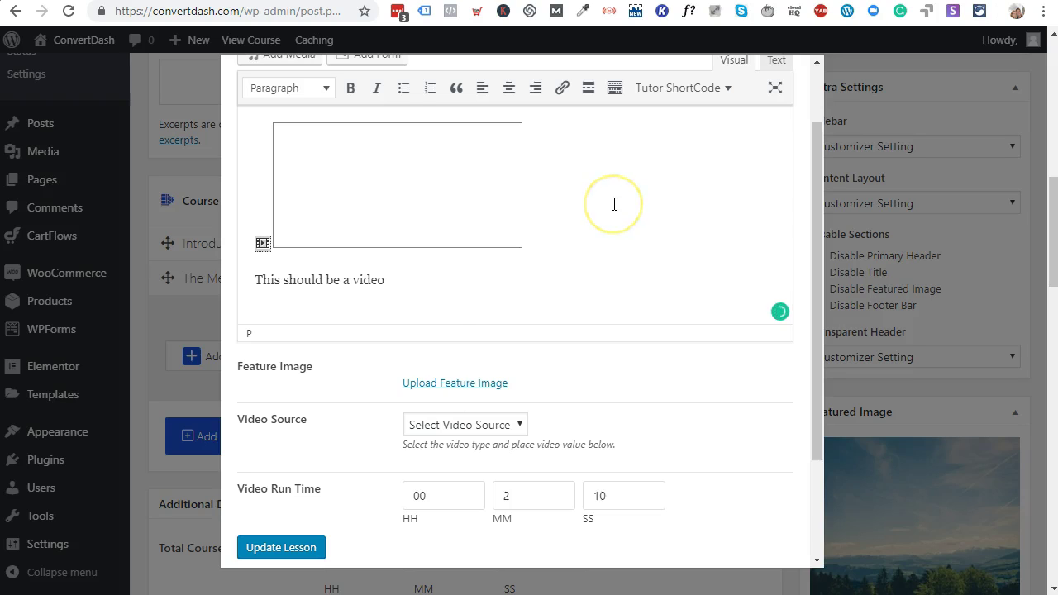
{"action": "key", "text": "BackSpace"}
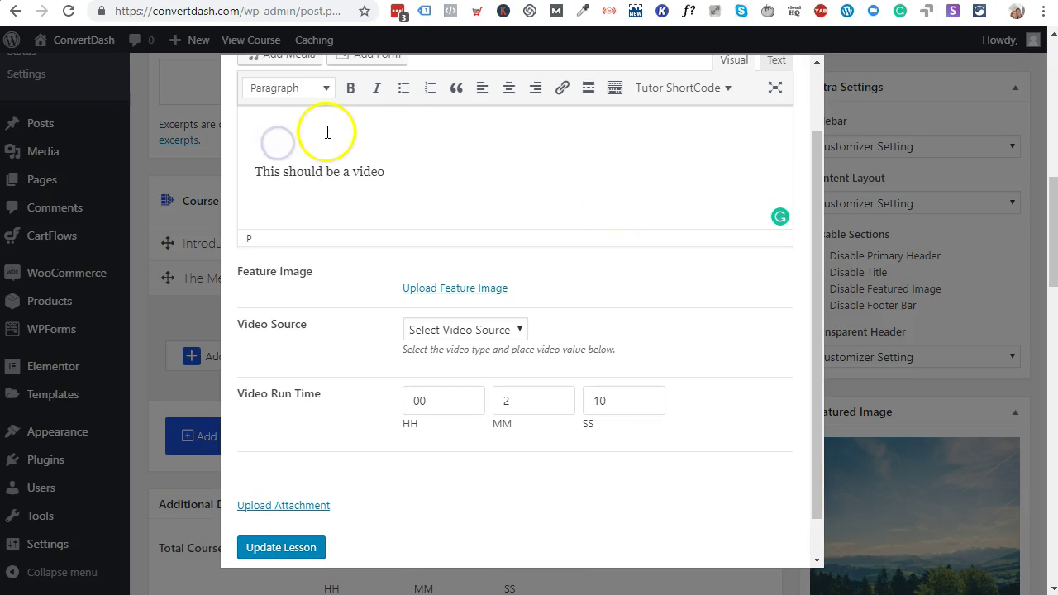
{"action": "key", "text": "Delete"}
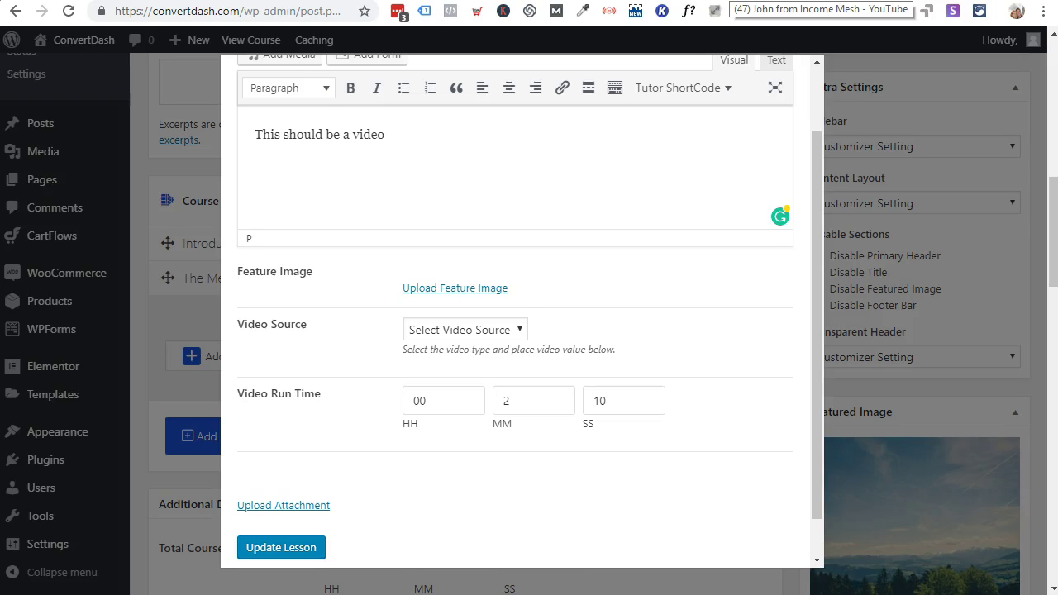
- Switch to the YouTube channel page and copy the link of "The Best 7 Video Creation Tools" video under Recent activities
{"action": "left_click", "coordinate": [886, 1]}
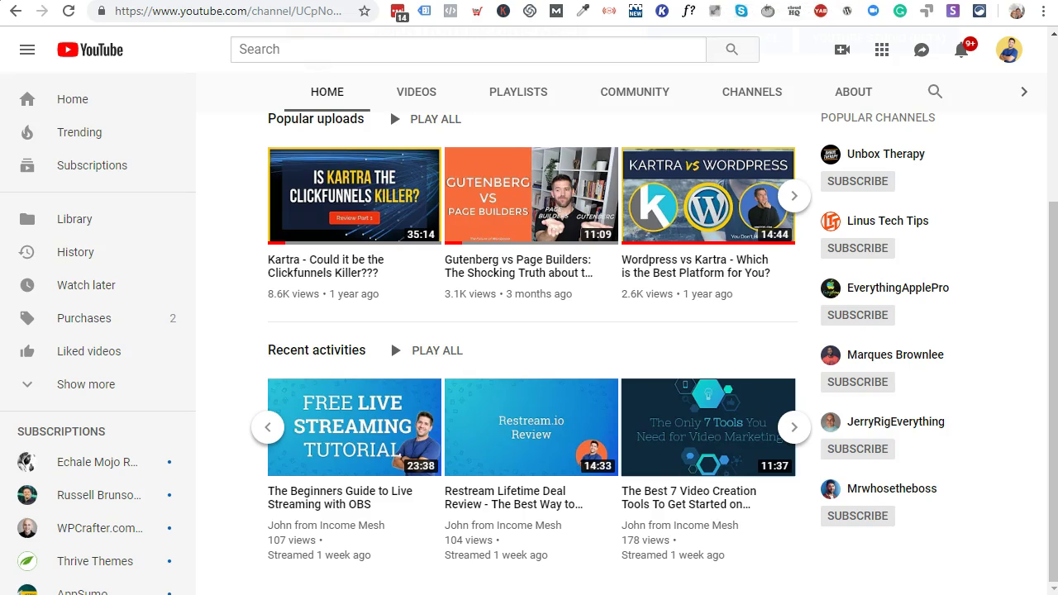
{"action": "right_click", "coordinate": [723, 441]}
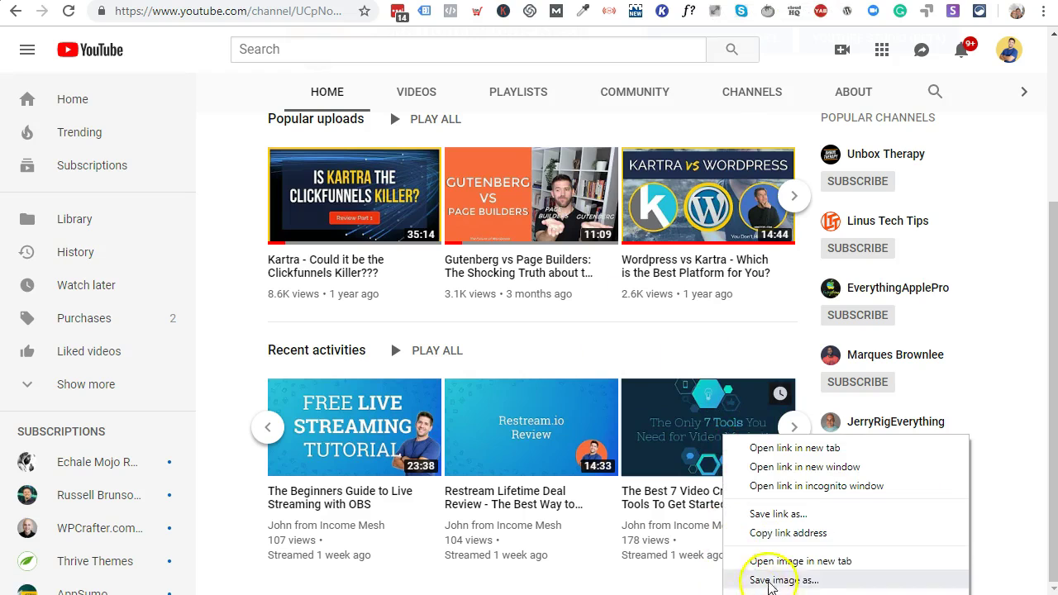
{"action": "left_click", "coordinate": [765, 536]}
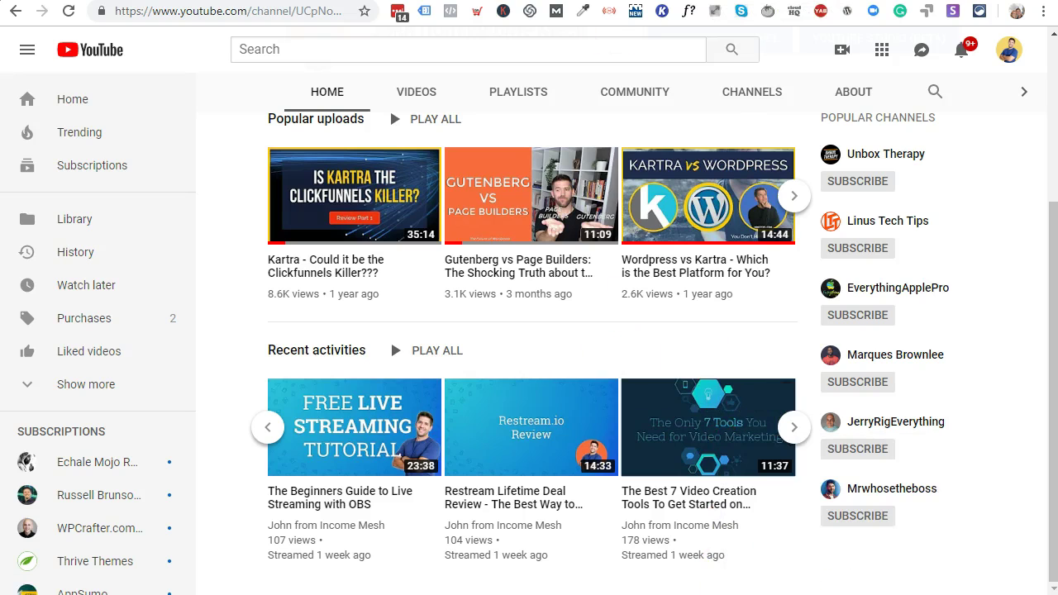
- Return to the lesson, set its video source to YouTube with the copied link and update the lesson
{"action": "left_click", "coordinate": [413, 0]}
{"action": "left_click", "coordinate": [449, 330]}
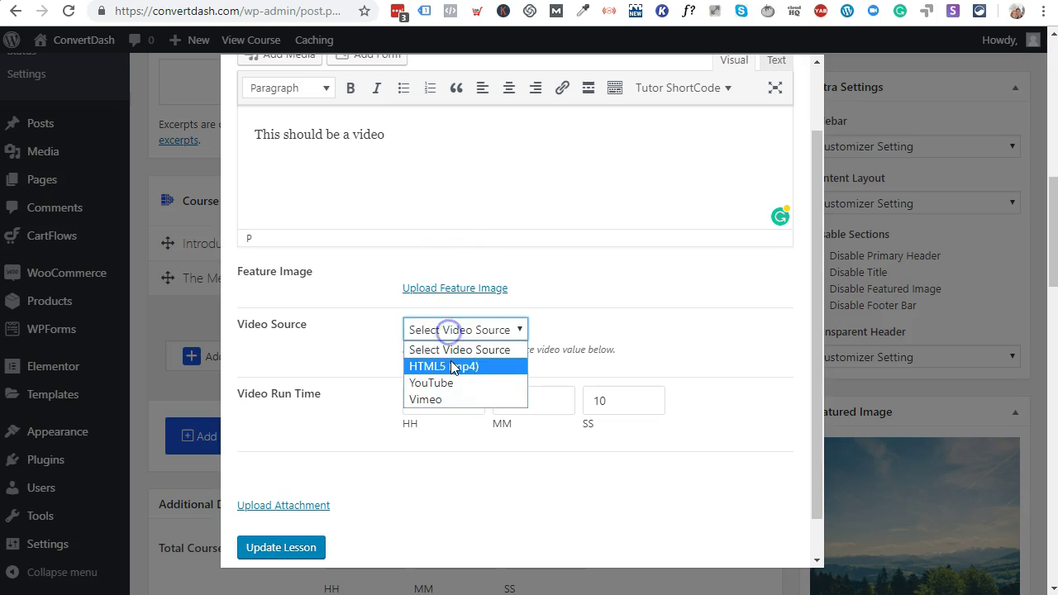
{"action": "left_click", "coordinate": [449, 382]}
{"action": "key", "text": "ctrl+v"}
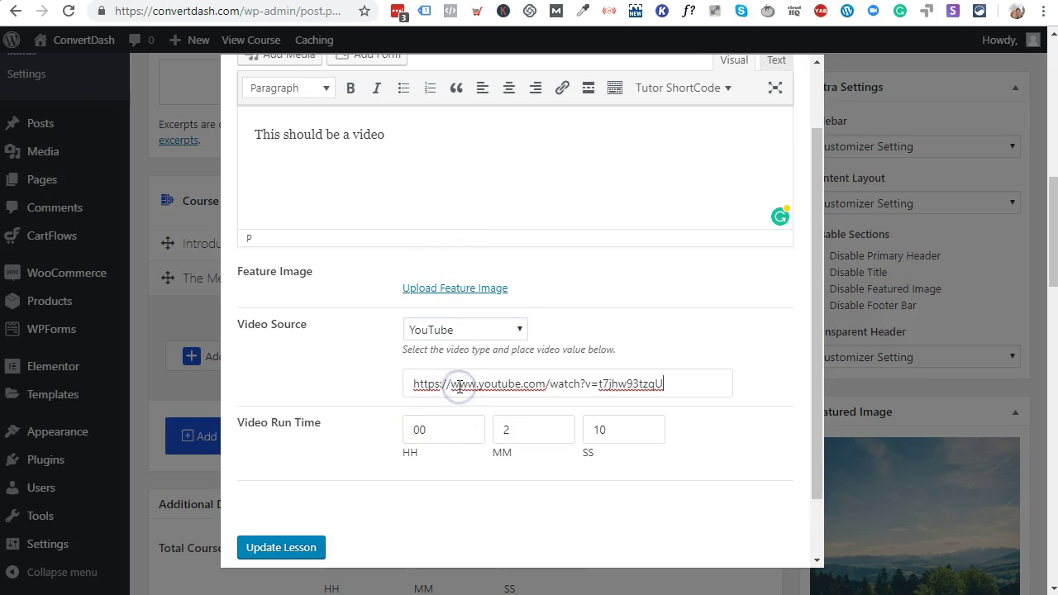
{"action": "left_click", "coordinate": [277, 550]}
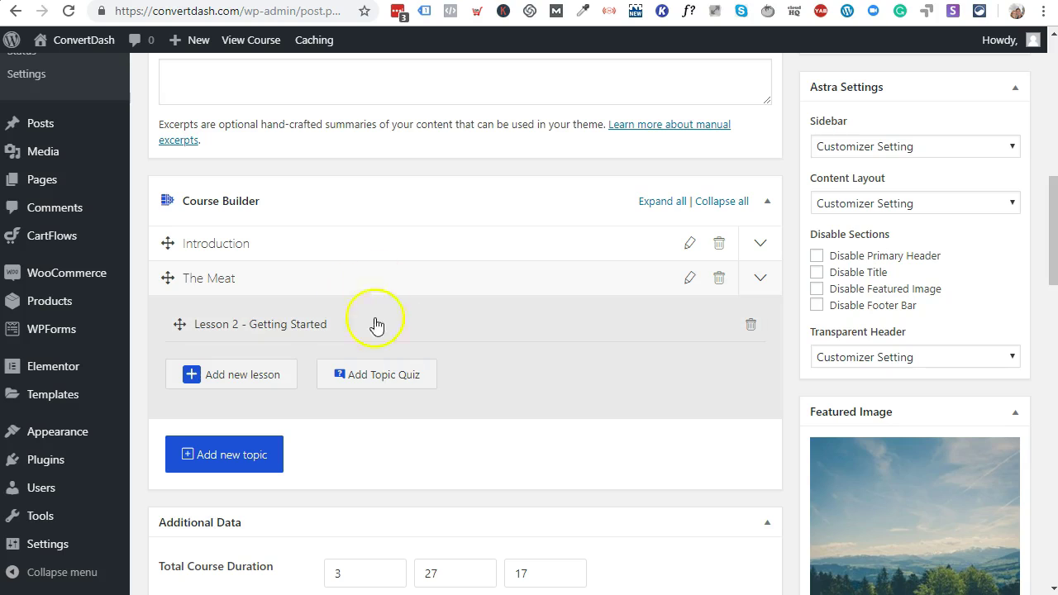
- Add "Lesson 3 - Thanks for taking the course!" to The Meat topic and expand the Introduction topic
{"action": "left_click", "coordinate": [221, 381]}
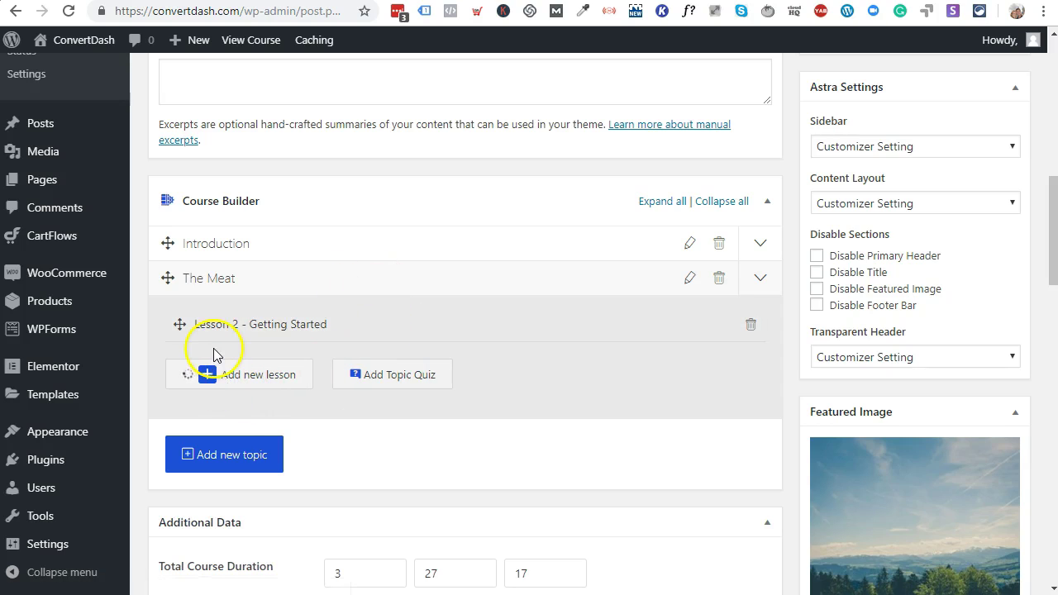
{"action": "left_click", "coordinate": [257, 247]}
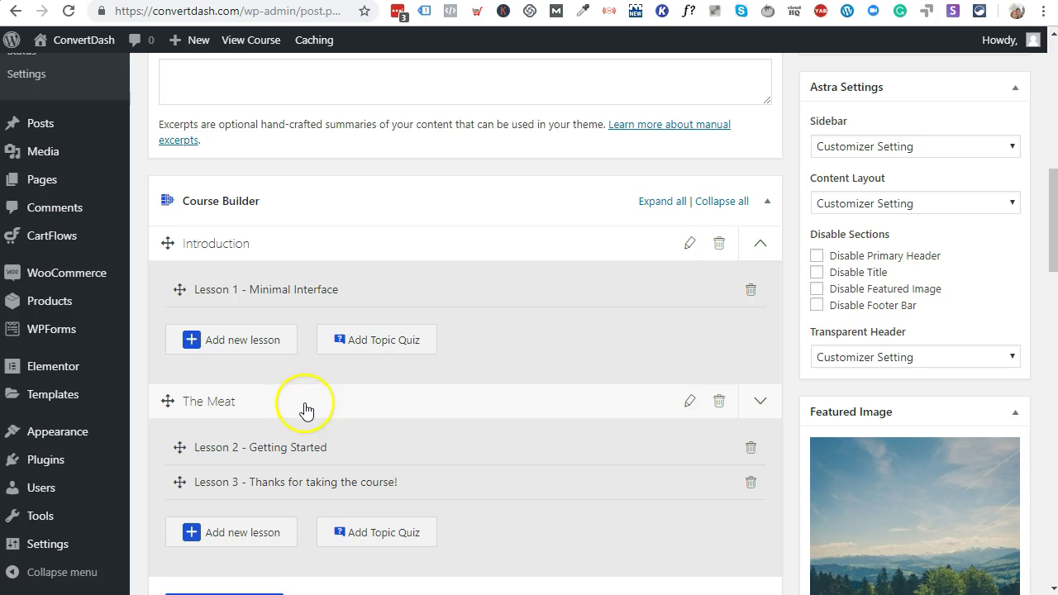
- Update the course to save its new lessons and return to the Course Builder section
{"action": "scroll", "coordinate": [378, 413], "scroll_direction": "up", "scroll_amount": 5}
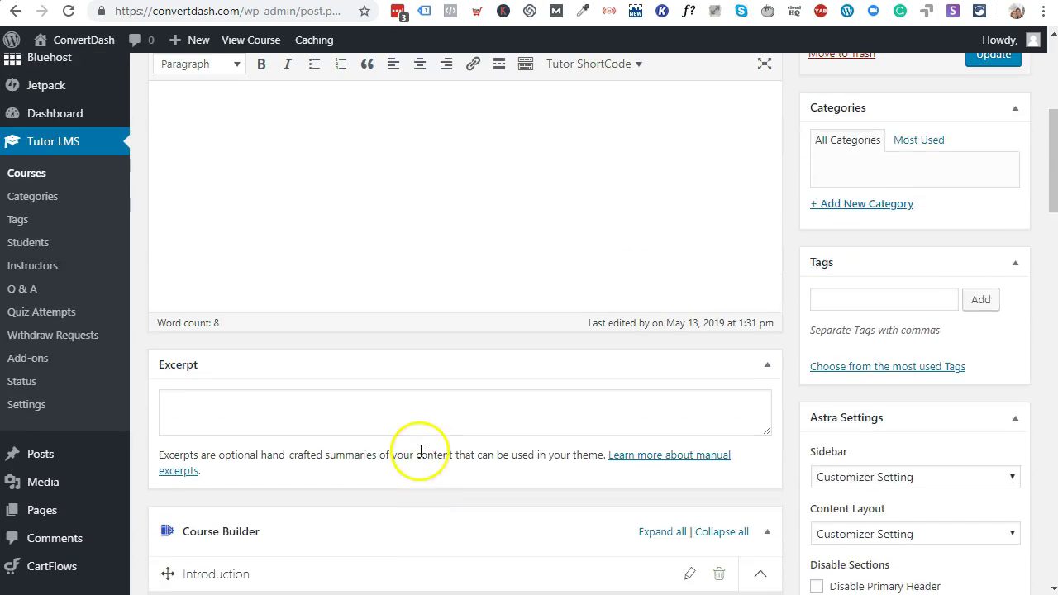
{"action": "scroll", "coordinate": [417, 451], "scroll_direction": "up", "scroll_amount": 2}
{"action": "left_click", "coordinate": [992, 220]}
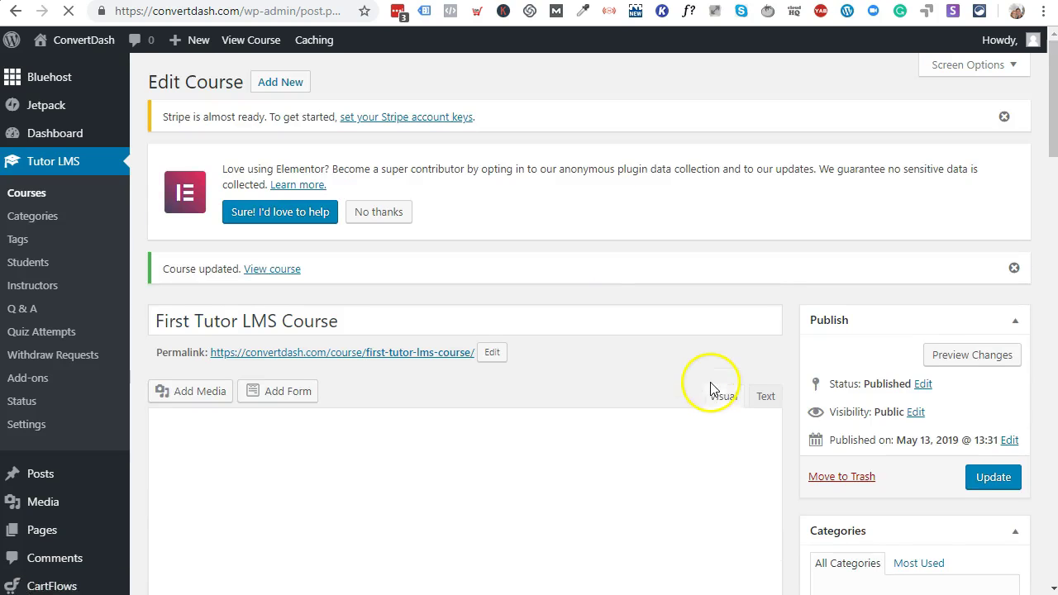
{"action": "scroll", "coordinate": [707, 382], "scroll_direction": "down", "scroll_amount": 10}
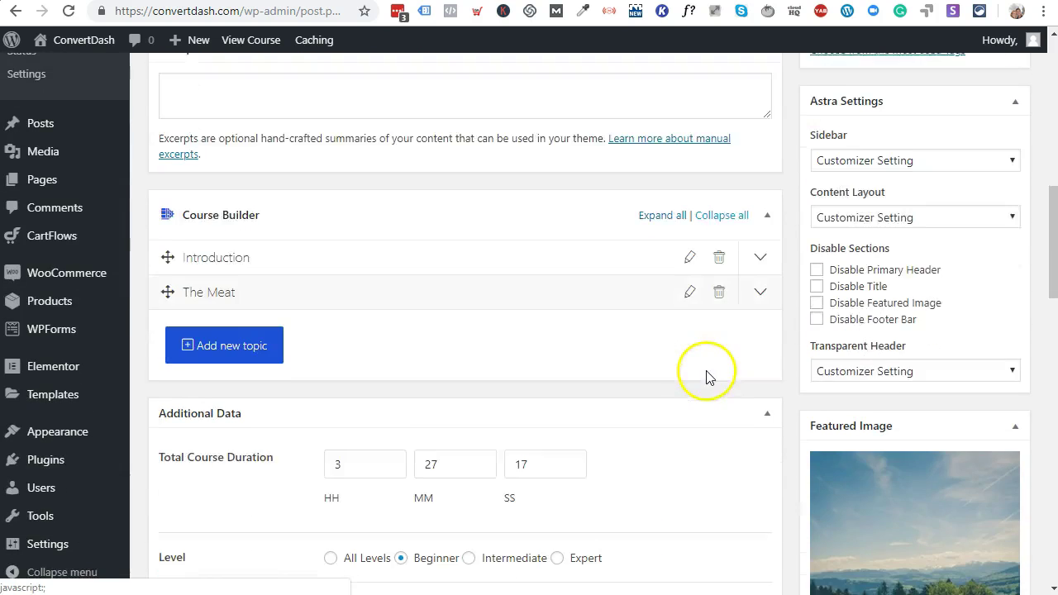
- Review the remaining course sections down to Announcements and open the published course page in a new tab
{"action": "scroll", "coordinate": [707, 369], "scroll_direction": "down", "scroll_amount": 10}
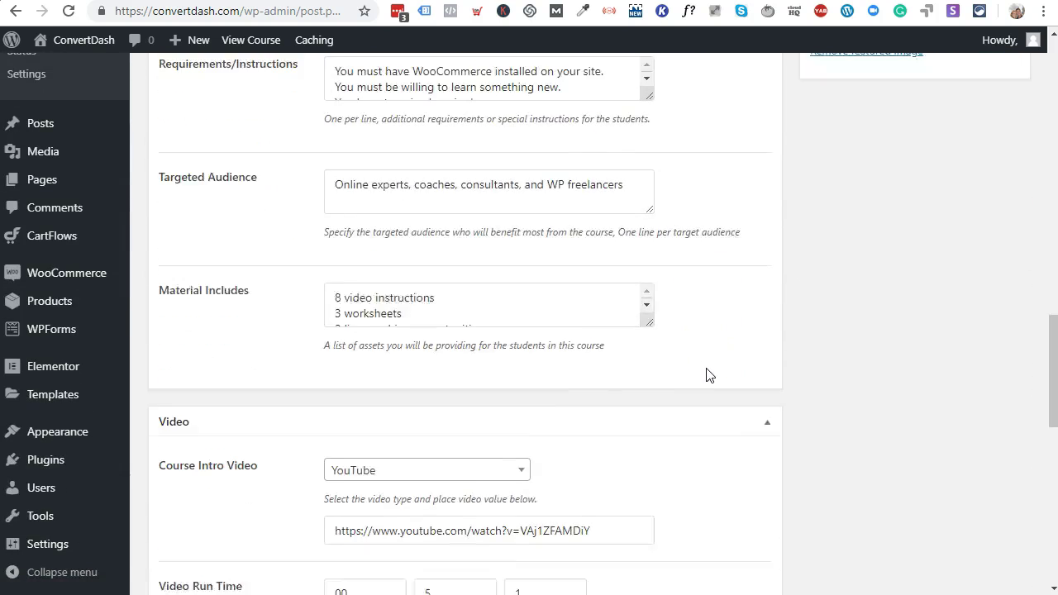
{"action": "scroll", "coordinate": [709, 371], "scroll_direction": "down", "scroll_amount": 5}
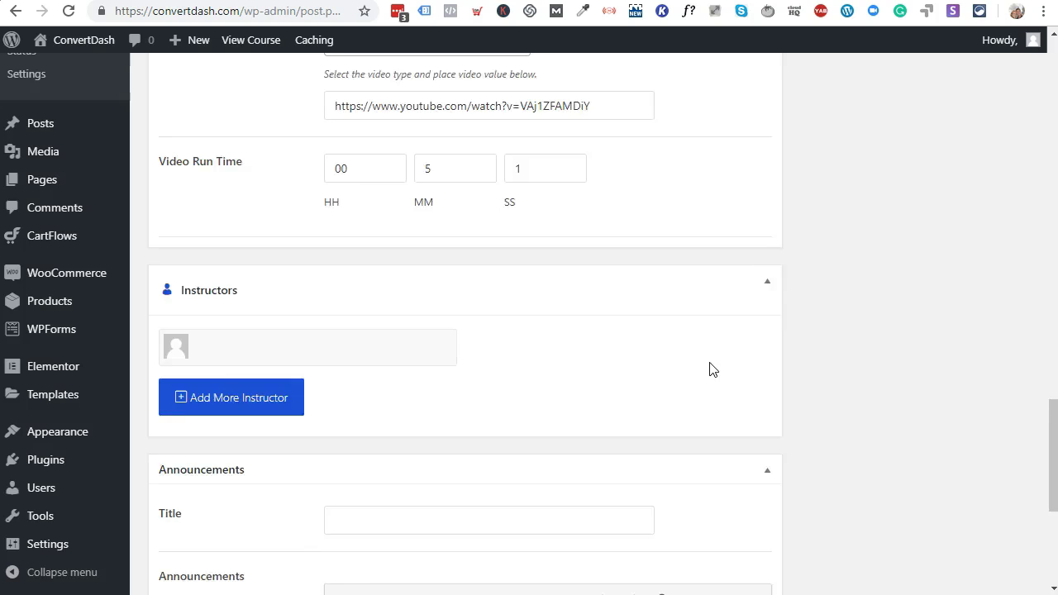
{"action": "scroll", "coordinate": [713, 367], "scroll_direction": "down", "scroll_amount": 3}
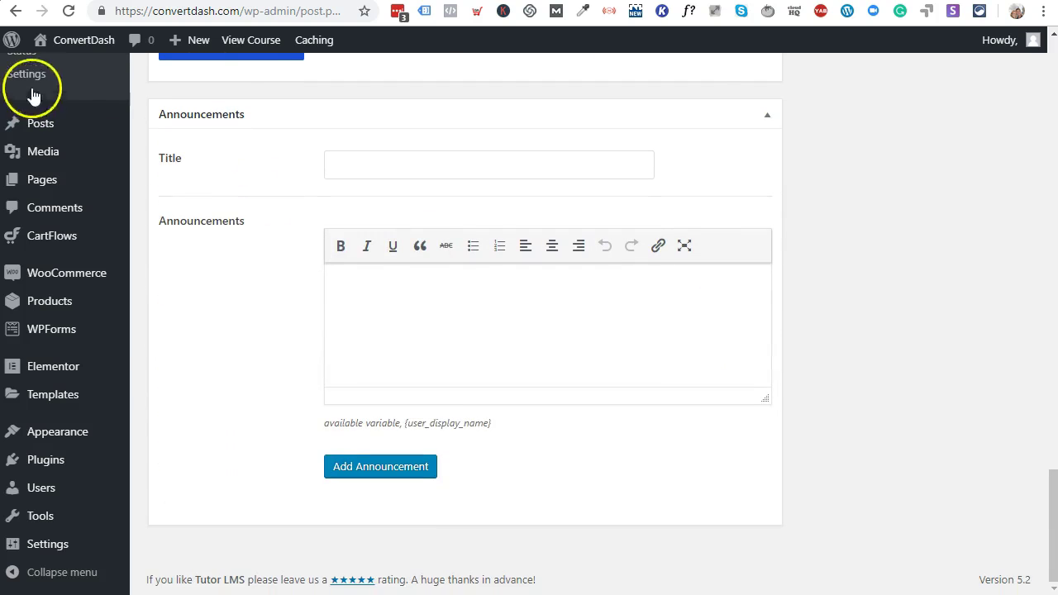
{"action": "right_click", "coordinate": [246, 45]}
{"action": "left_click", "coordinate": [265, 59]}
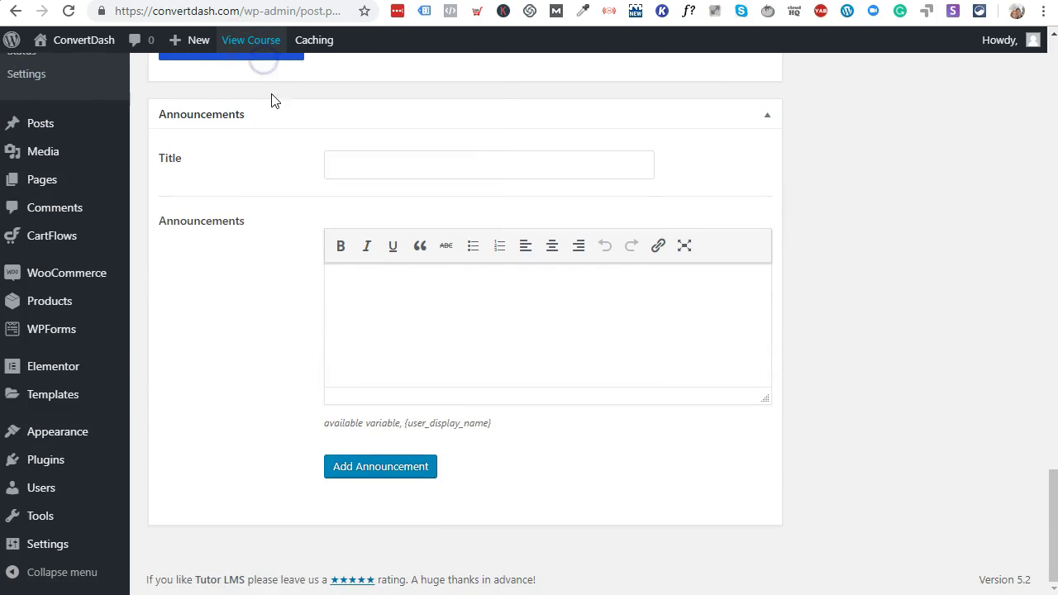
{"action": "key", "text": "ctrl+Tab"}
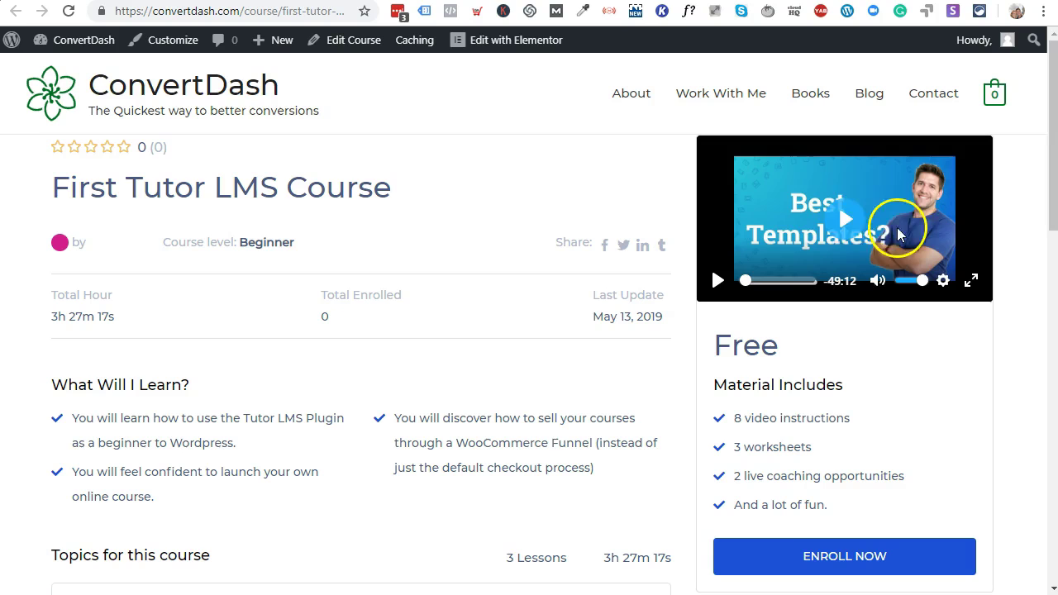
- Preview the intro video on the course page, pause it and expand The Meat topic to view its lessons
{"action": "left_click", "coordinate": [841, 222]}
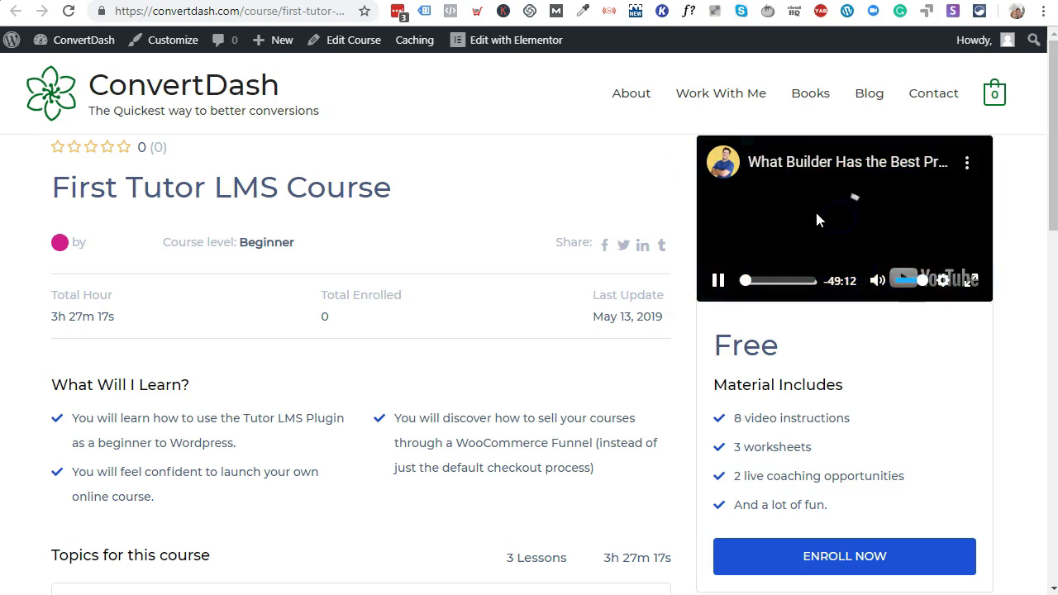
{"action": "left_click", "coordinate": [856, 232]}
{"action": "scroll", "coordinate": [565, 213], "scroll_direction": "down", "scroll_amount": 5}
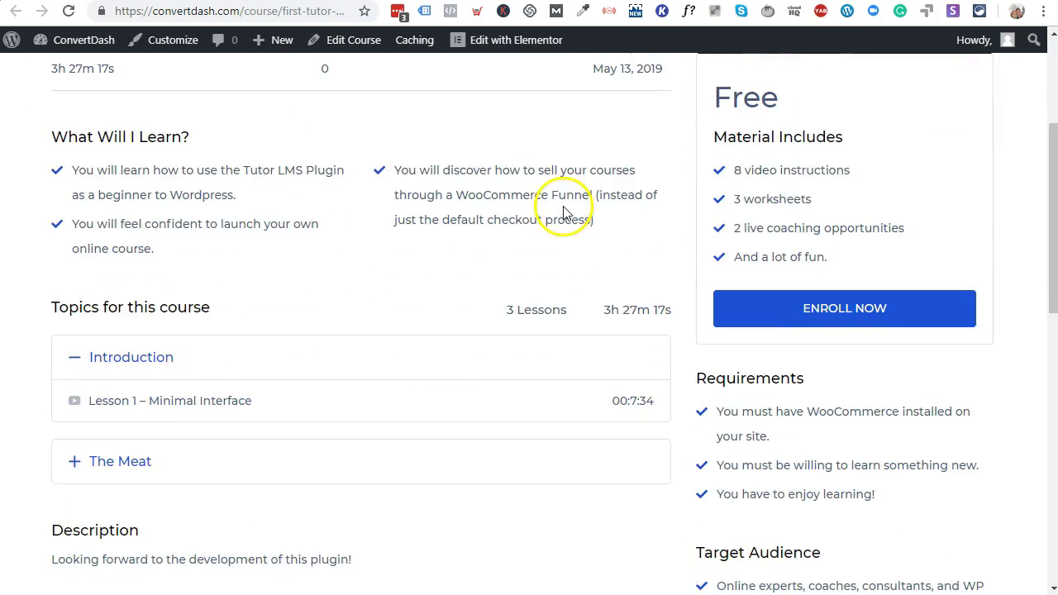
{"action": "left_click", "coordinate": [192, 300]}
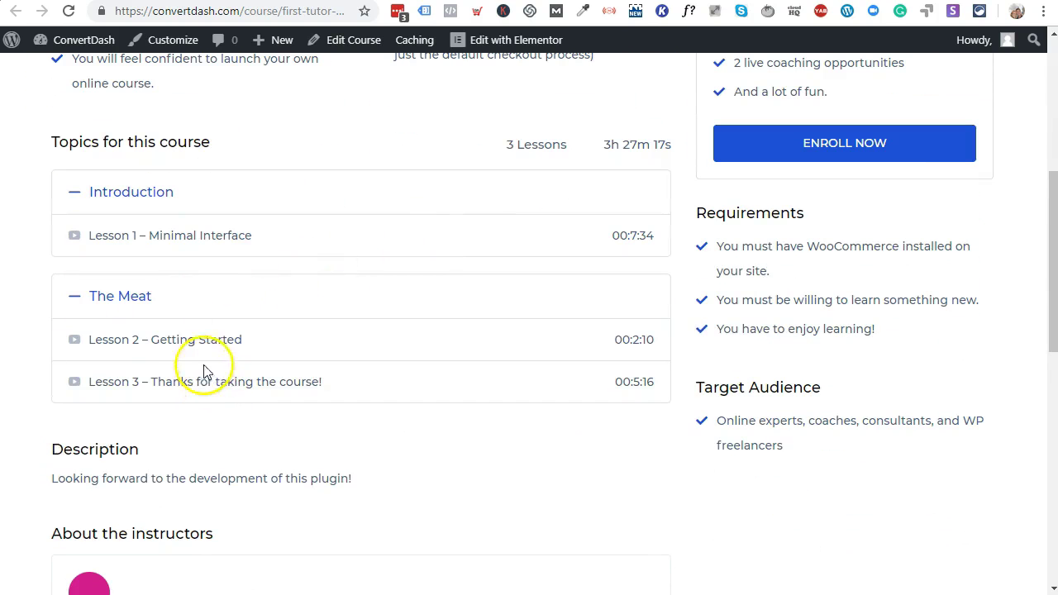
{"action": "left_click", "coordinate": [203, 351]}
{"action": "left_click", "coordinate": [74, 340]}
{"action": "left_click", "coordinate": [215, 236]}
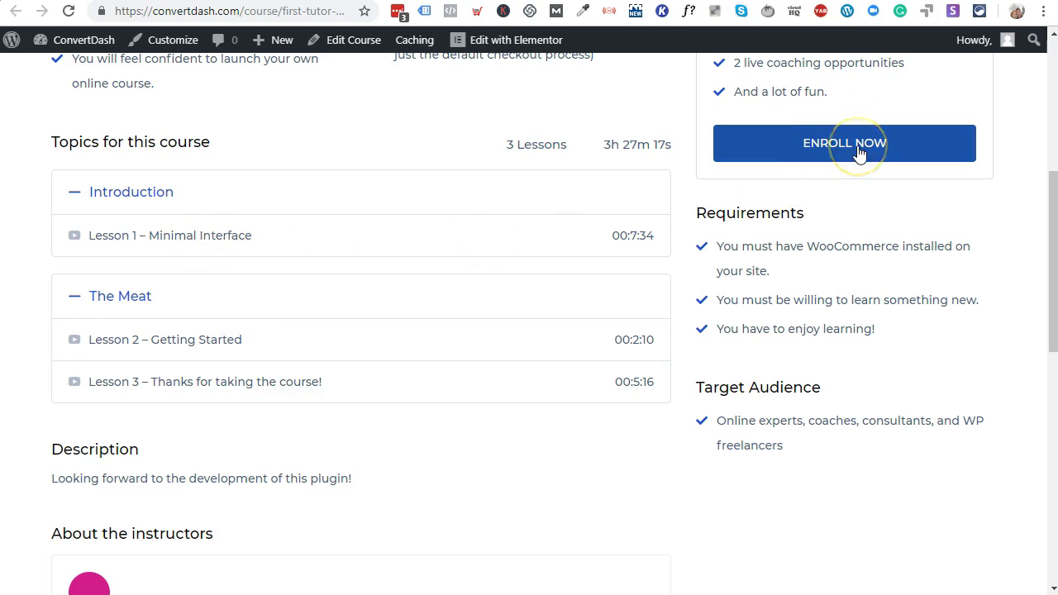
- Copy the course page's address and open it in a new incognito window
{"action": "left_click", "coordinate": [284, 12]}
{"action": "key", "text": "ctrl+c"}
{"action": "key", "text": "ctrl+shift+n"}
{"action": "key", "text": "ctrl+v"}
{"action": "key", "text": "Return"}
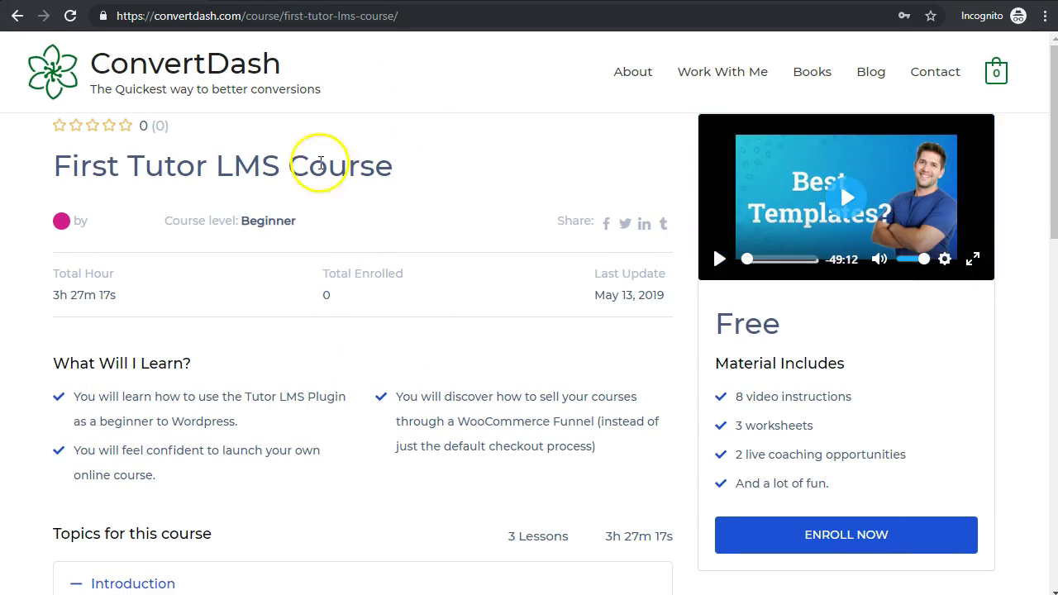
- Start enrolling in the course as a logged-out visitor and choose to create a new account
{"action": "scroll", "coordinate": [463, 239], "scroll_direction": "down", "scroll_amount": 2}
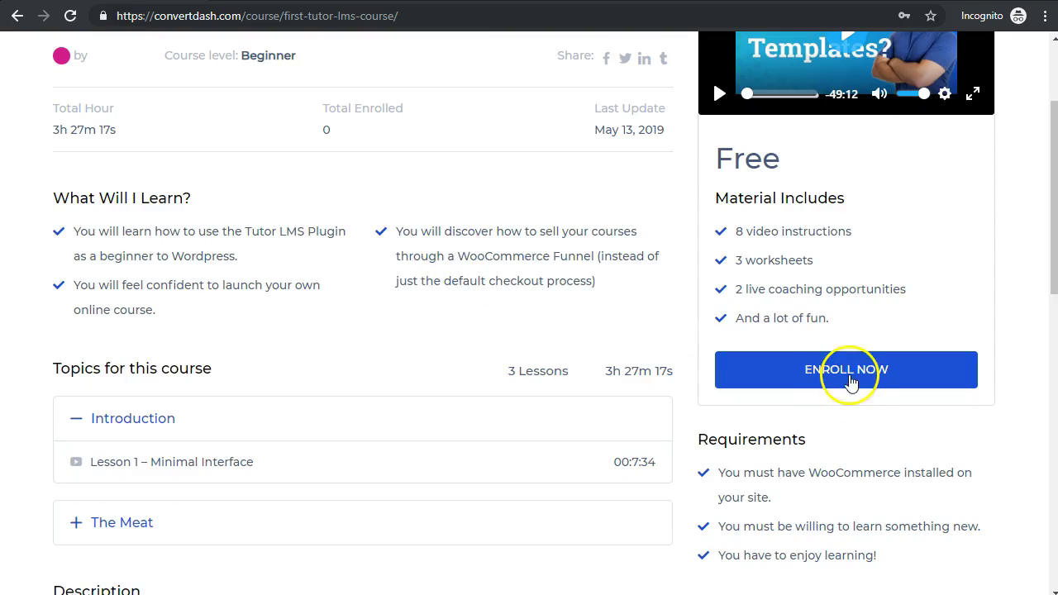
{"action": "left_click", "coordinate": [850, 377]}
{"action": "left_click", "coordinate": [538, 260]}
{"action": "left_click", "coordinate": [526, 195]}
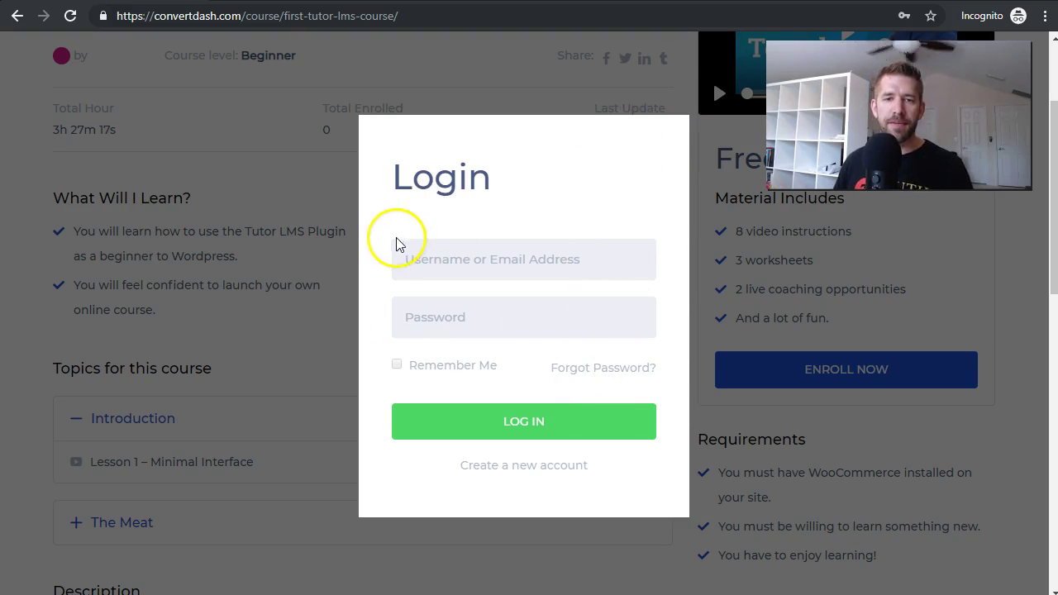
{"action": "left_click", "coordinate": [413, 262]}
{"action": "left_click", "coordinate": [543, 218]}
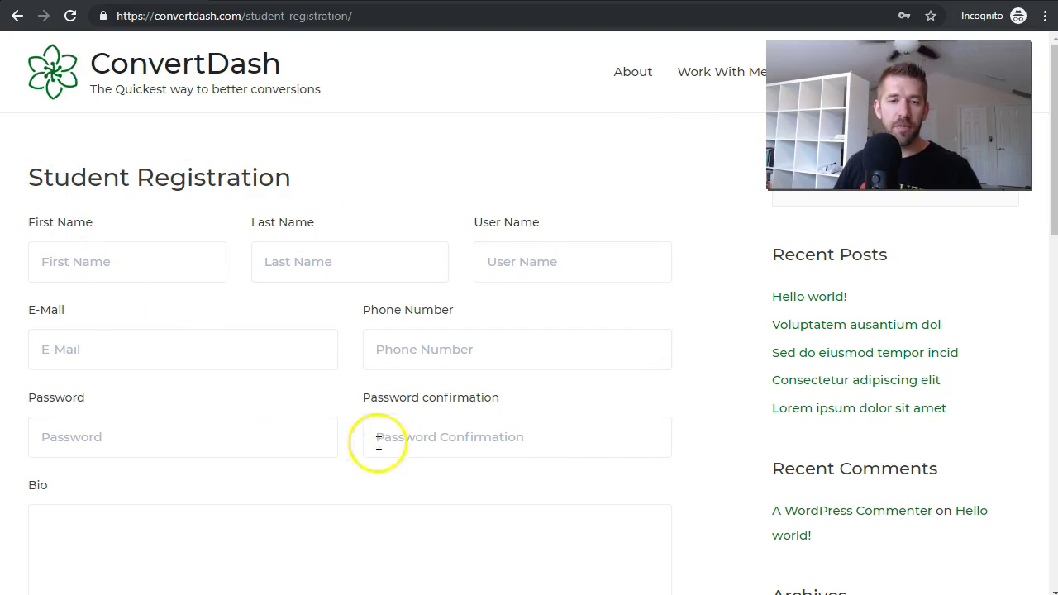
- Examine the student registration form's fields, including the username, e-mail, phone number, password and bio
{"action": "scroll", "coordinate": [346, 426], "scroll_direction": "down", "scroll_amount": 1}
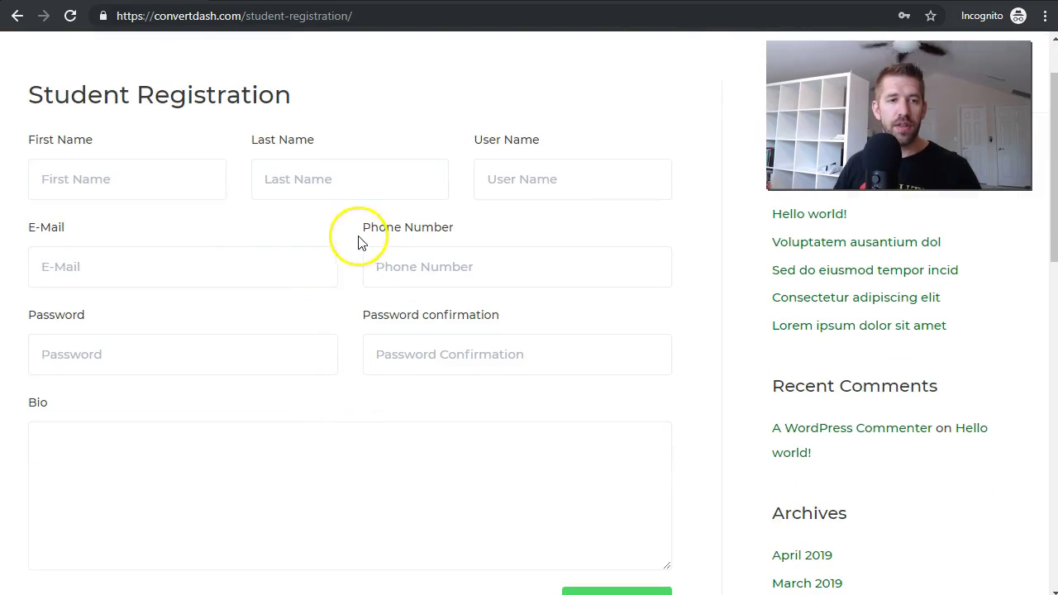
{"action": "left_click", "coordinate": [588, 178]}
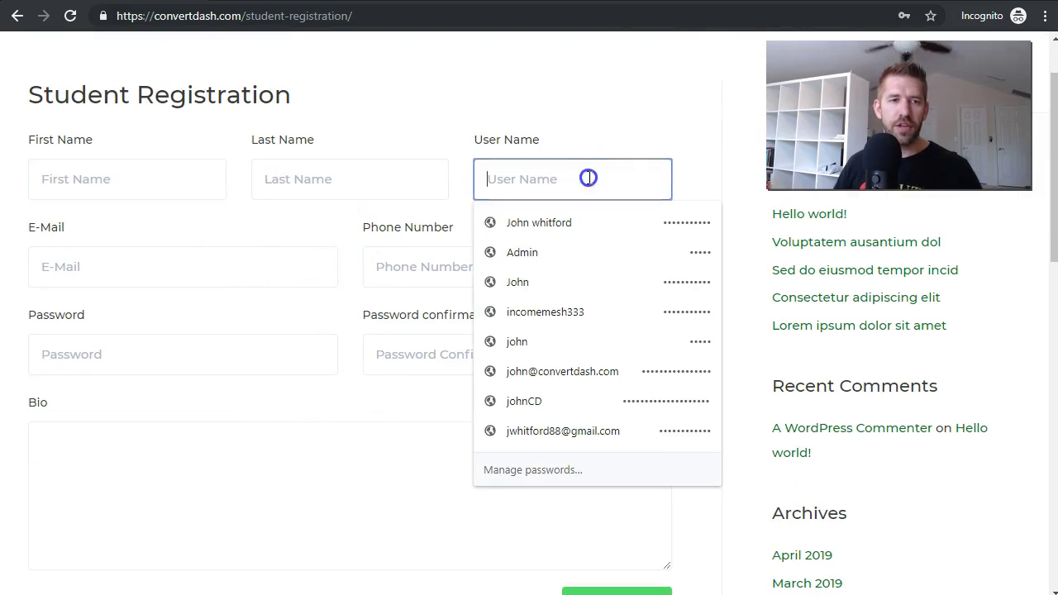
{"action": "left_click", "coordinate": [187, 273]}
{"action": "left_click", "coordinate": [213, 224]}
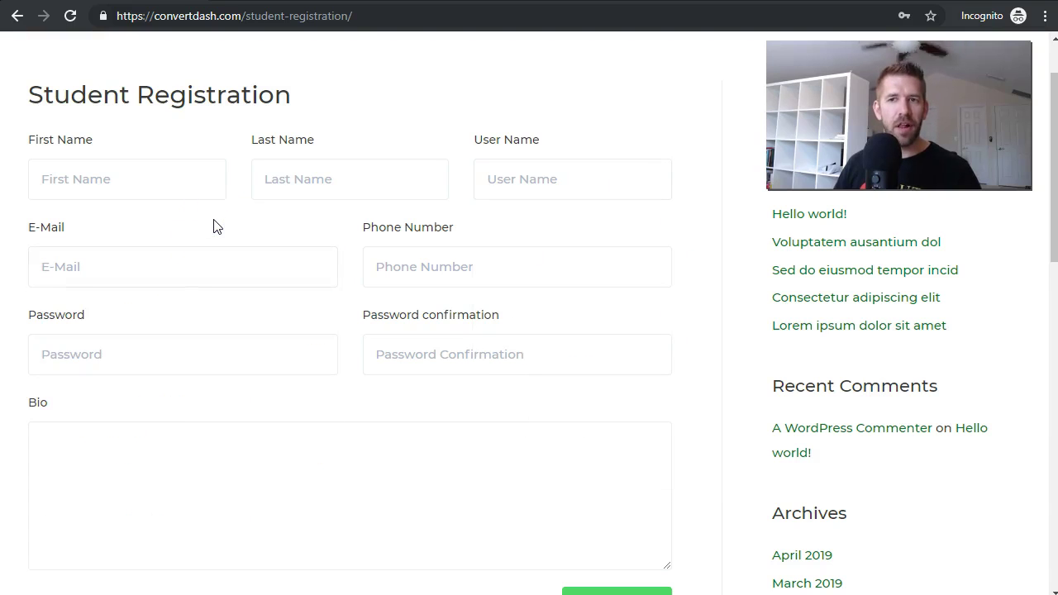
{"action": "left_click", "coordinate": [572, 180]}
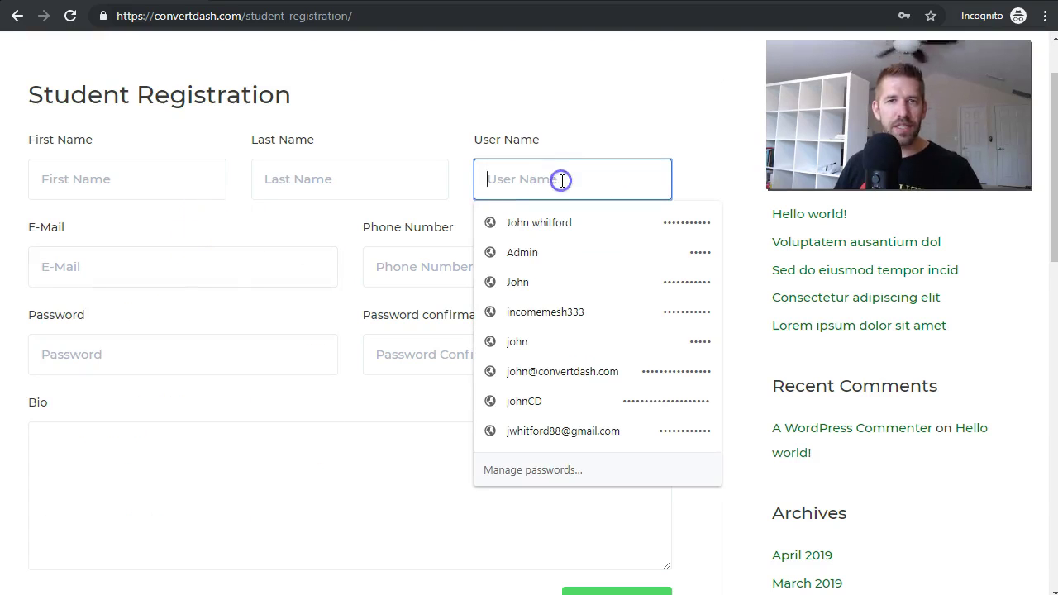
{"action": "left_click", "coordinate": [340, 225]}
{"action": "scroll", "coordinate": [354, 265], "scroll_direction": "down", "scroll_amount": 2}
{"action": "left_click", "coordinate": [279, 329]}
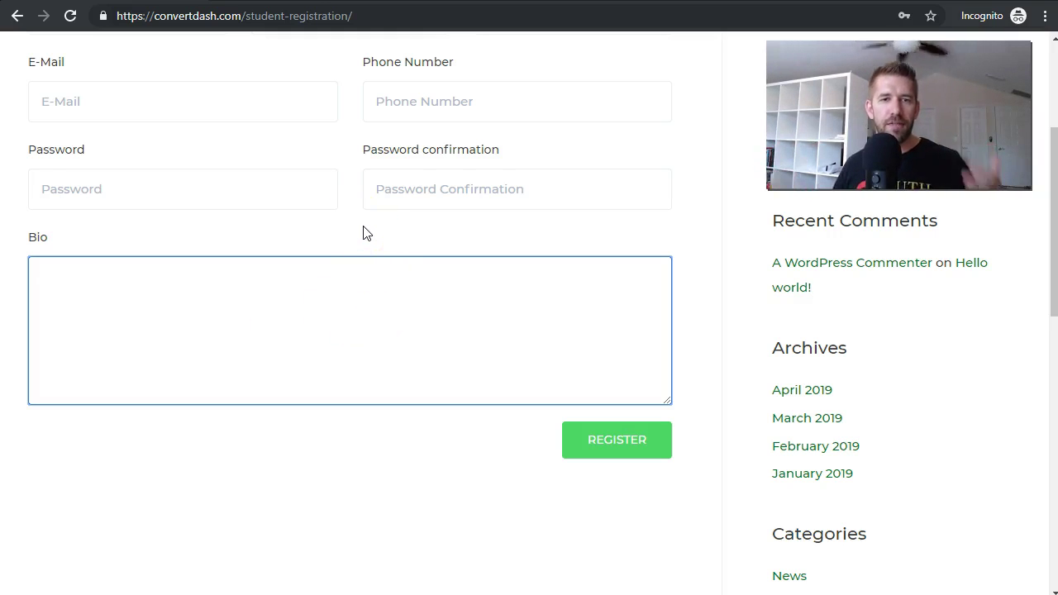
{"action": "left_click", "coordinate": [347, 240]}
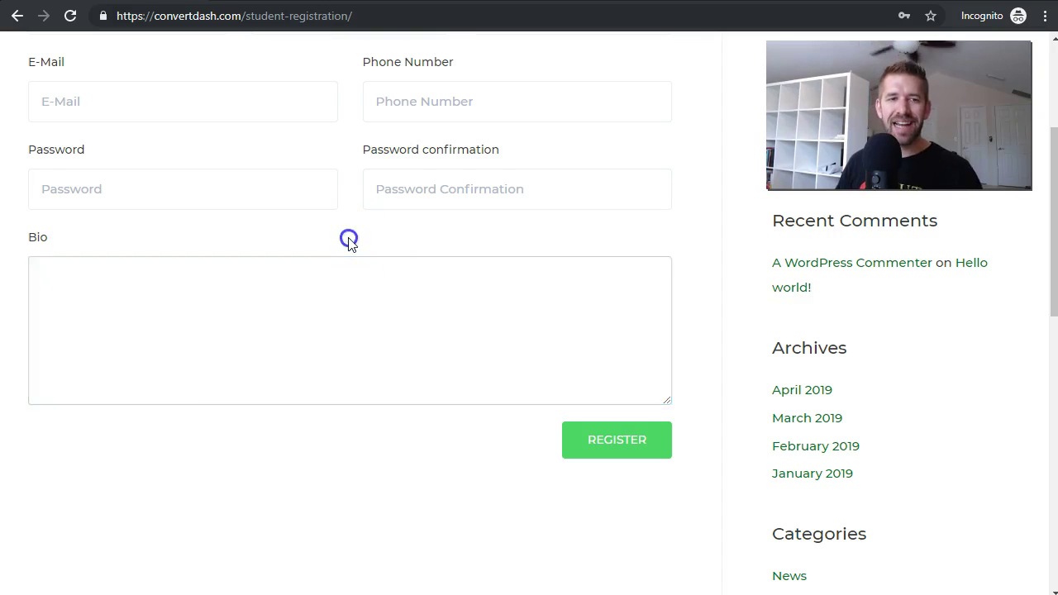
{"action": "scroll", "coordinate": [348, 242], "scroll_direction": "up", "scroll_amount": 1}
{"action": "scroll", "coordinate": [348, 245], "scroll_direction": "up", "scroll_amount": 1}
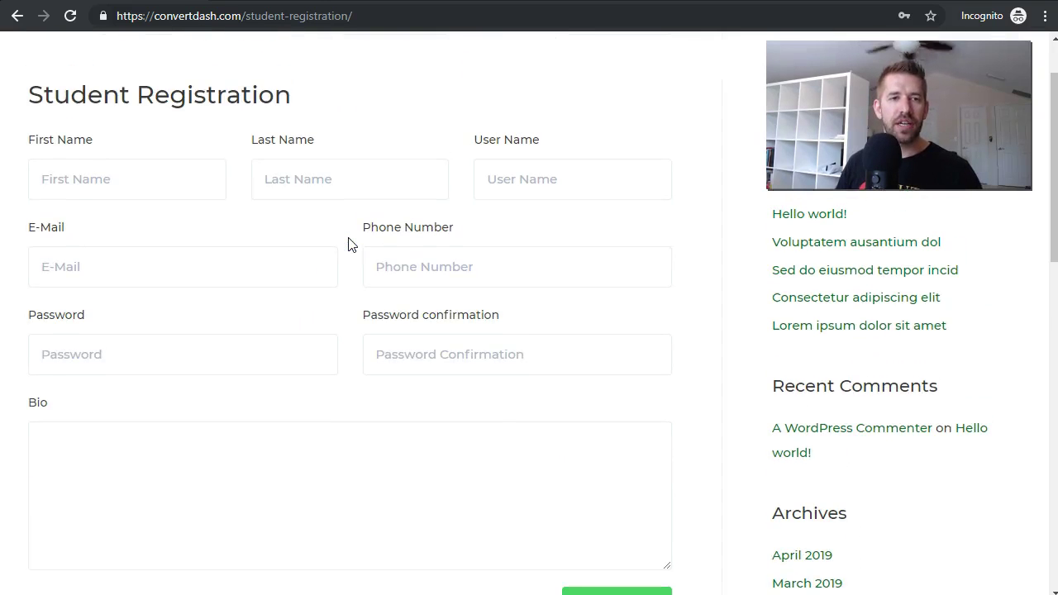
{"action": "left_click", "coordinate": [428, 265]}
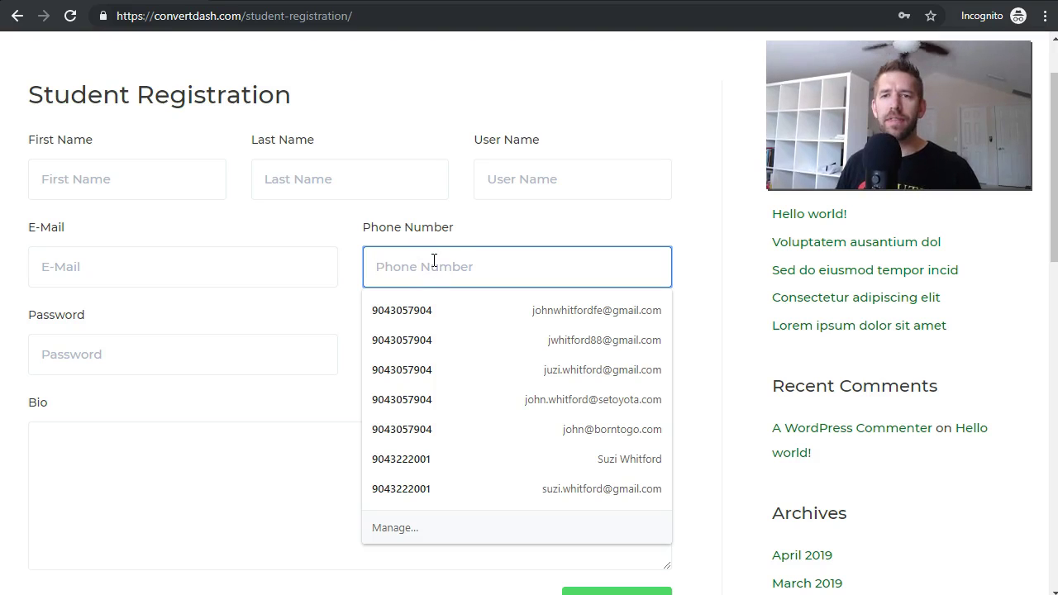
{"action": "left_click", "coordinate": [462, 218]}
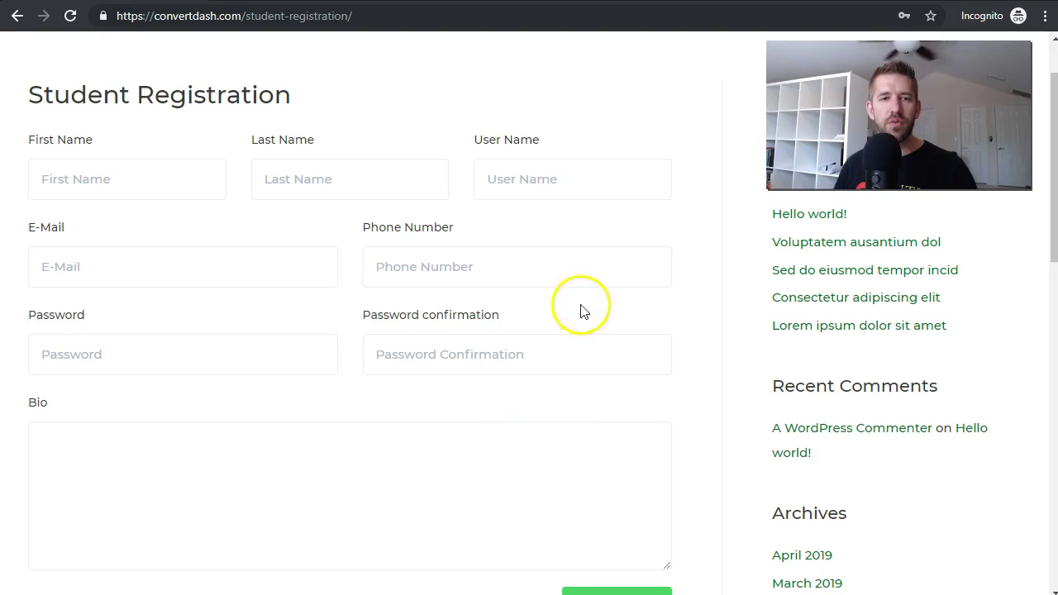
{"action": "left_click", "coordinate": [210, 223]}
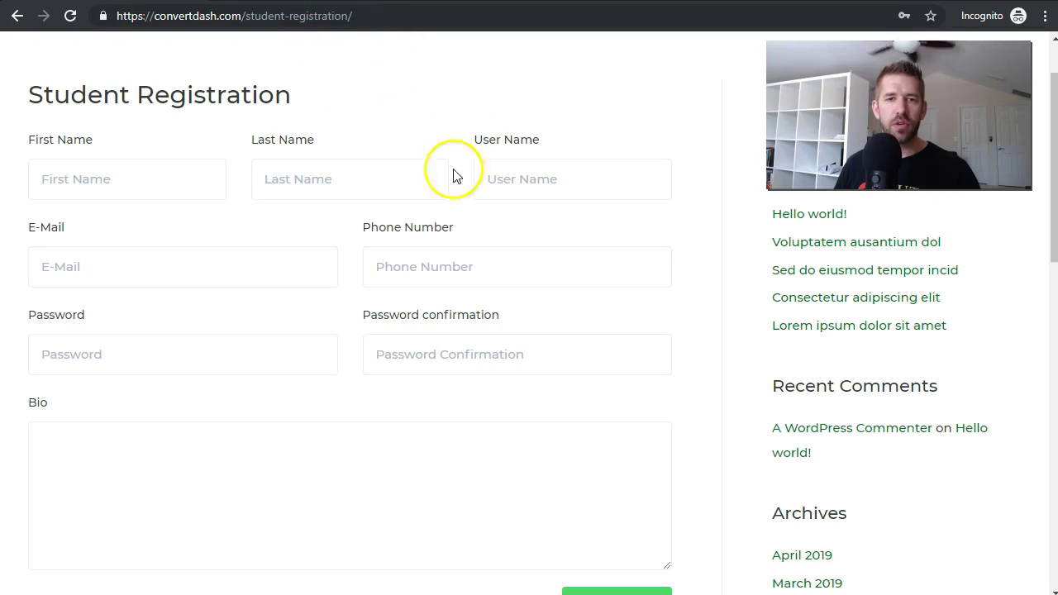
- Register a student account with the student's full name, username, e-mail, phone number, confirmed password and "NO" as the bio
{"action": "left_click", "coordinate": [120, 180]}
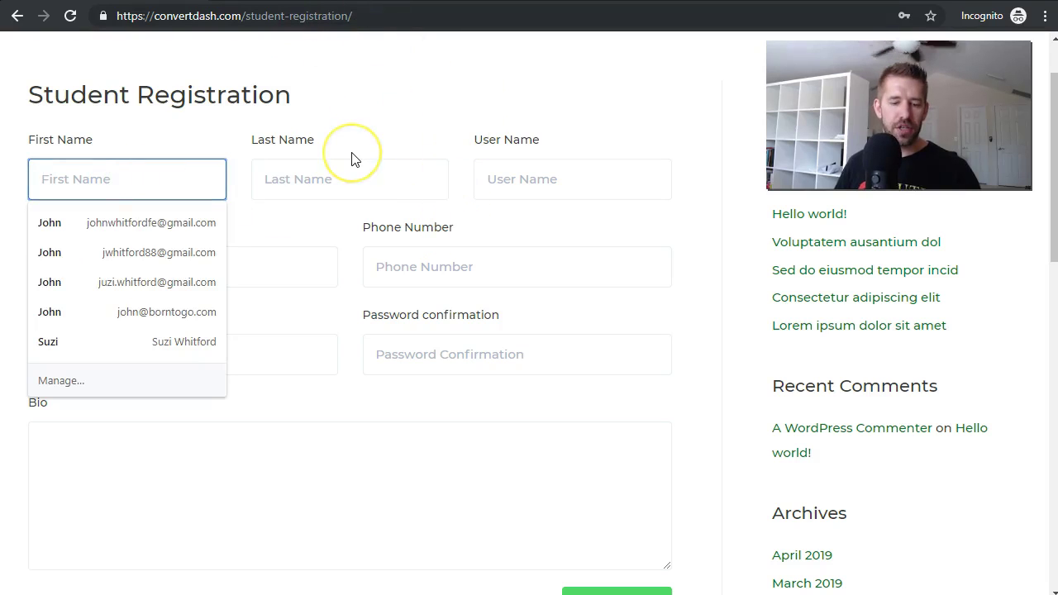
{"action": "type", "text": "John"}
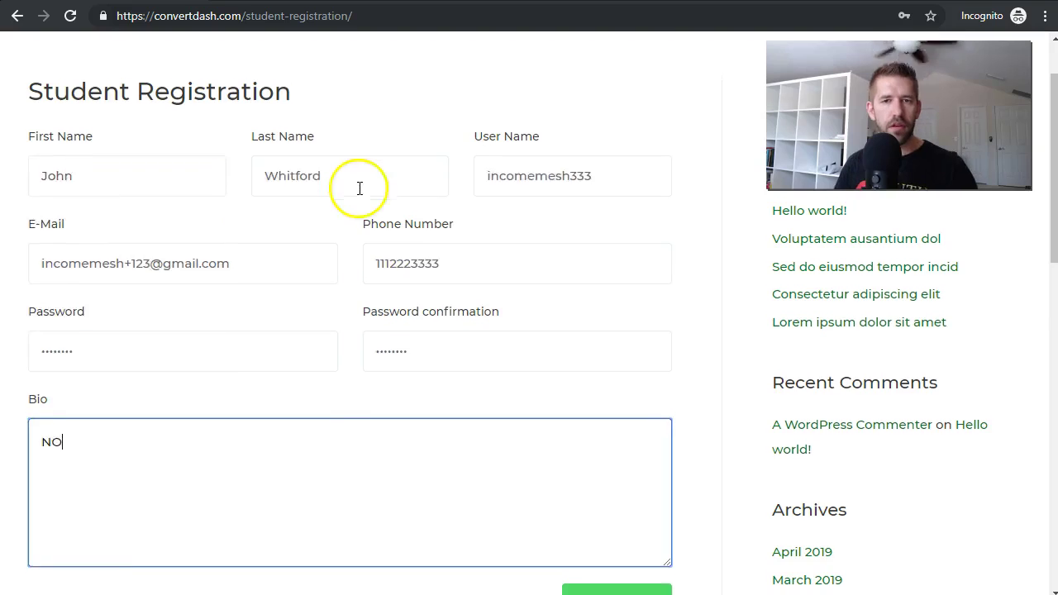
{"action": "scroll", "coordinate": [650, 465], "scroll_direction": "down", "scroll_amount": 2}
{"action": "left_click", "coordinate": [643, 457]}
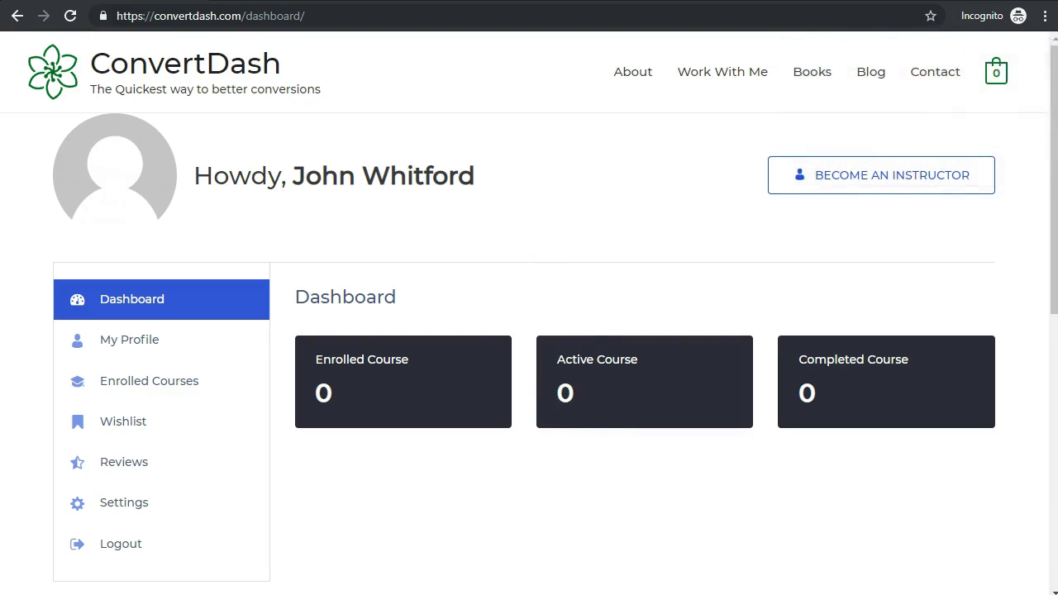
- Look over the student dashboard's course overview and the details on the My Profile page
{"action": "scroll", "coordinate": [567, 160], "scroll_direction": "down", "scroll_amount": 3}
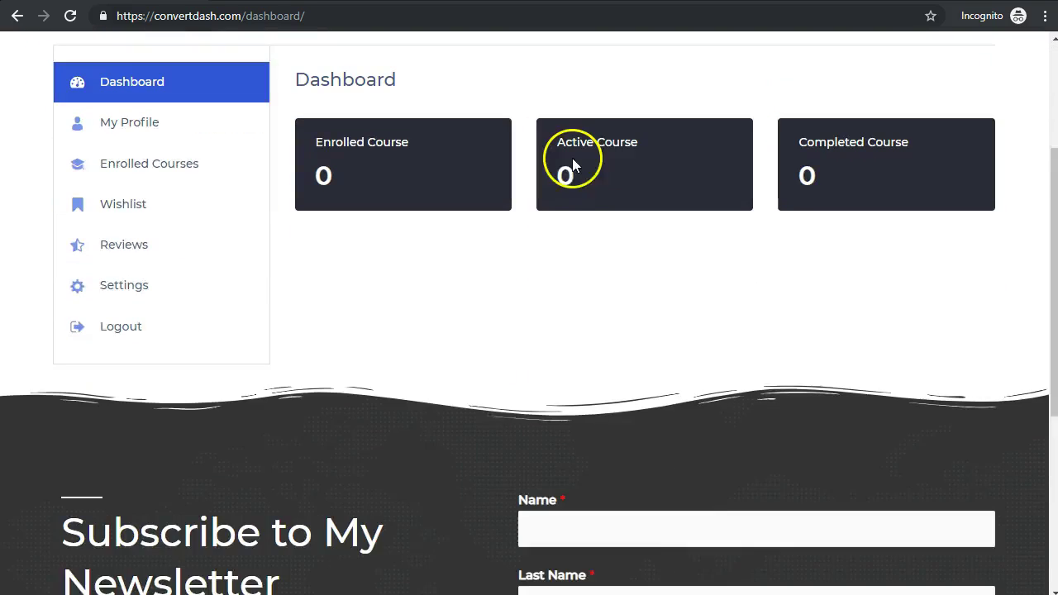
{"action": "scroll", "coordinate": [607, 297], "scroll_direction": "up", "scroll_amount": 3}
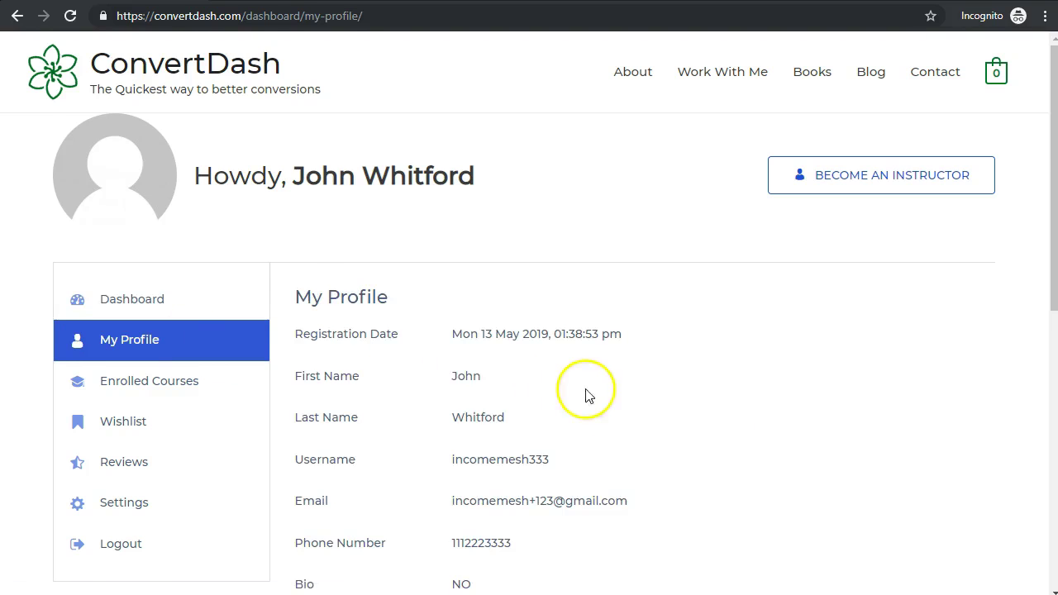
{"action": "scroll", "coordinate": [585, 392], "scroll_direction": "down", "scroll_amount": 3}
{"action": "scroll", "coordinate": [486, 287], "scroll_direction": "up", "scroll_amount": 2}
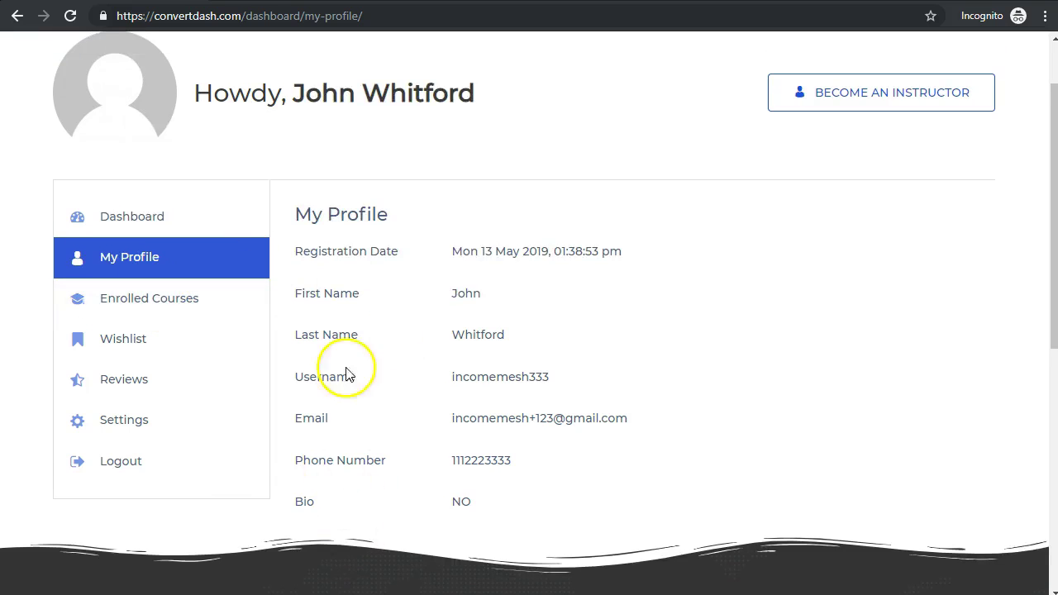
- View the student's enrolled courses, including the active ones, plus the Wishlist and Reviews pages
{"action": "left_click", "coordinate": [165, 310]}
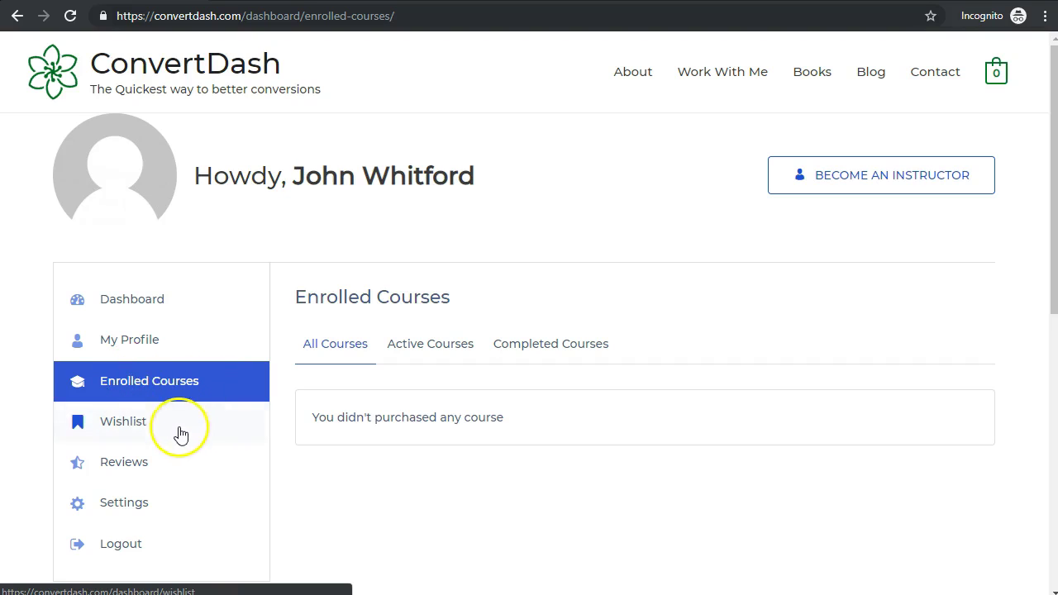
{"action": "left_click", "coordinate": [456, 359]}
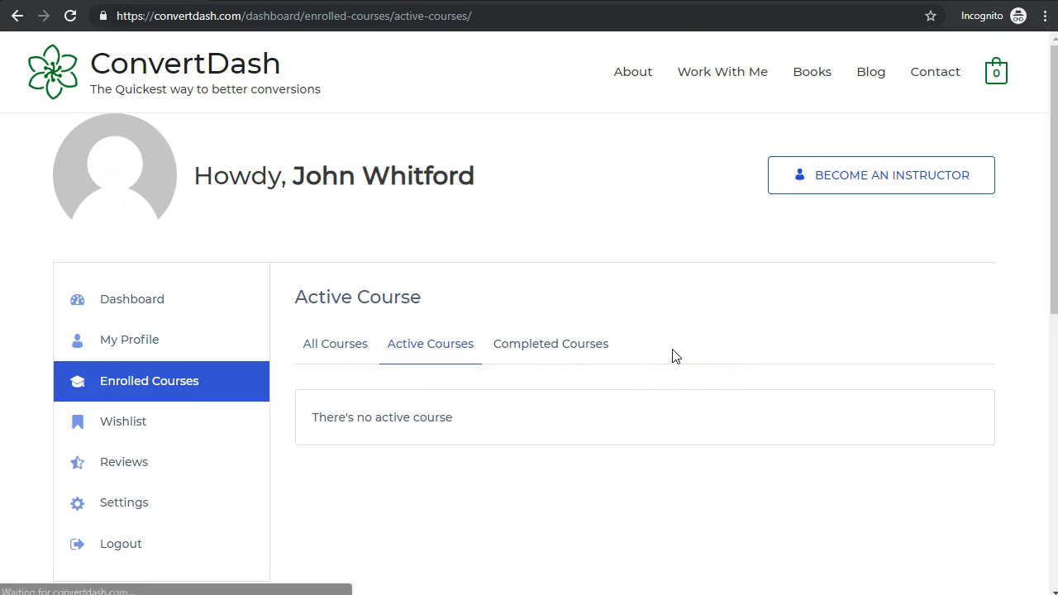
{"action": "left_click", "coordinate": [130, 421]}
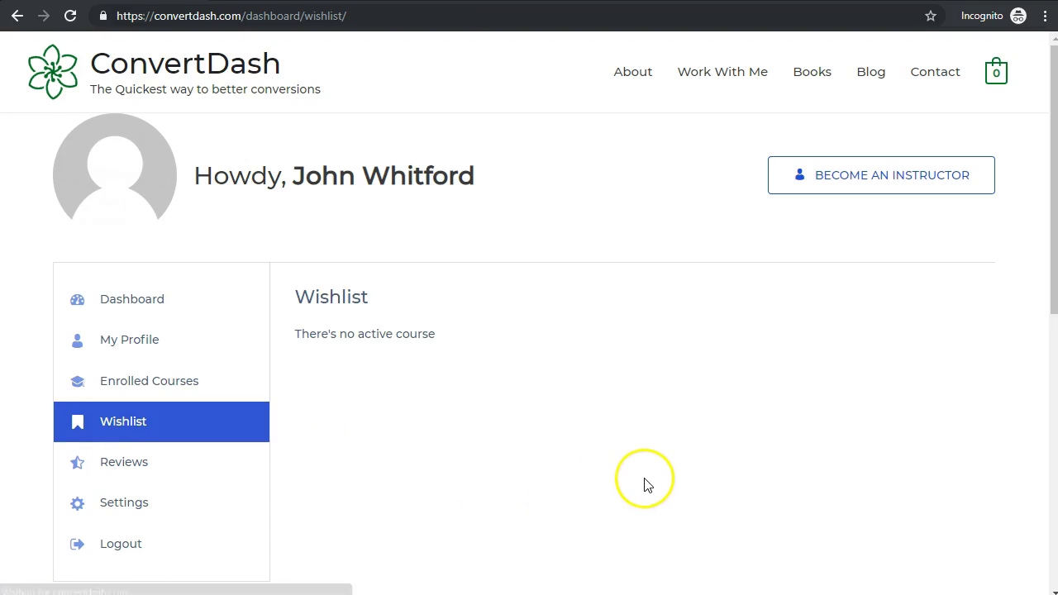
{"action": "scroll", "coordinate": [645, 484], "scroll_direction": "down", "scroll_amount": 1}
{"action": "left_click", "coordinate": [146, 392]}
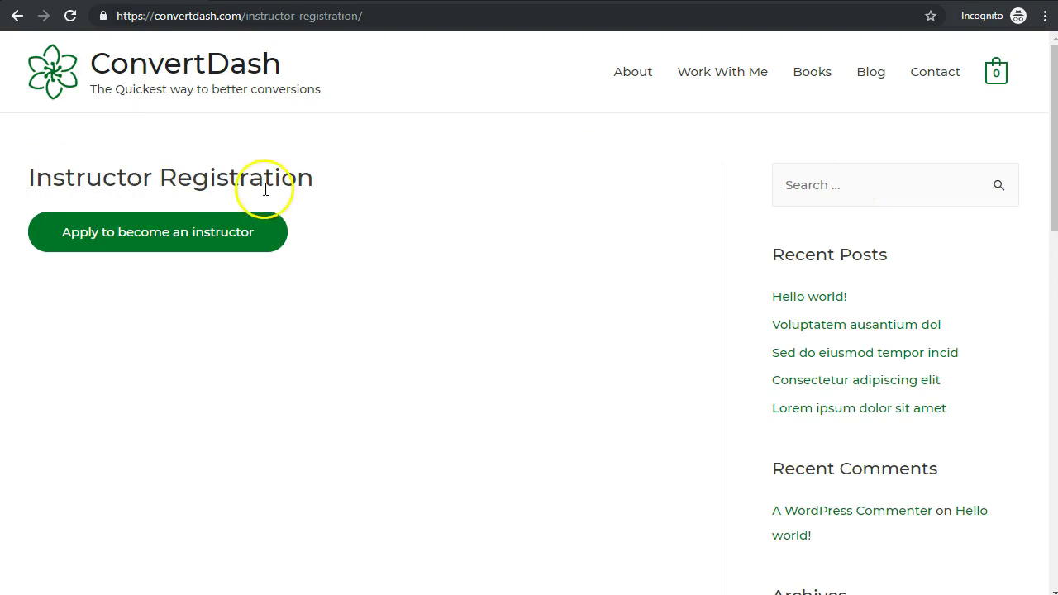
- Apply to become an instructor on the Instructor Registration page and check the registration details
{"action": "left_click", "coordinate": [195, 236]}
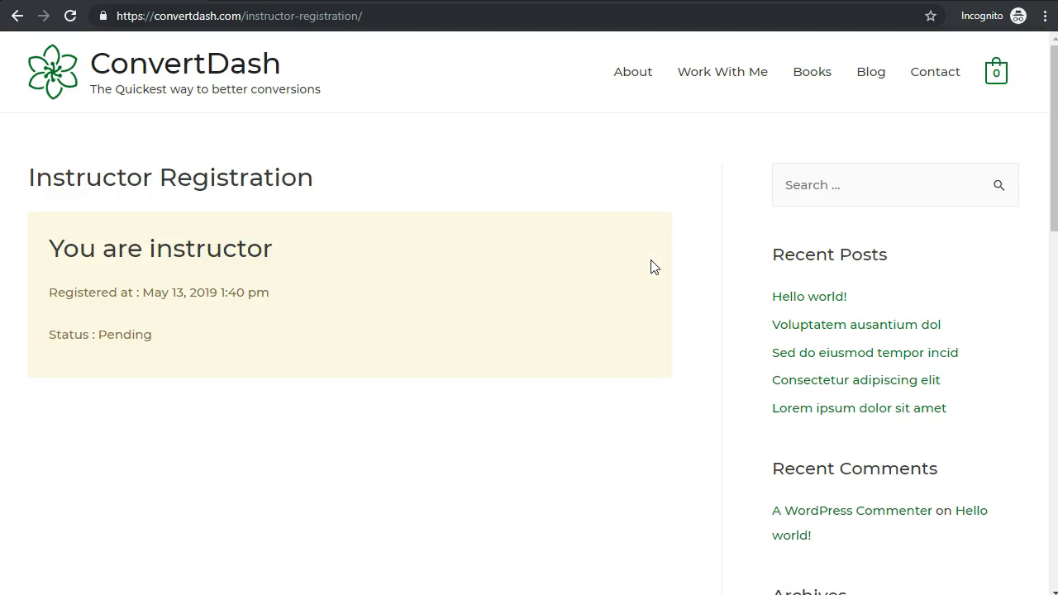
{"action": "left_click_drag", "start_coordinate": [50, 293], "coordinate": [386, 298]}
{"action": "left_click", "coordinate": [387, 298]}
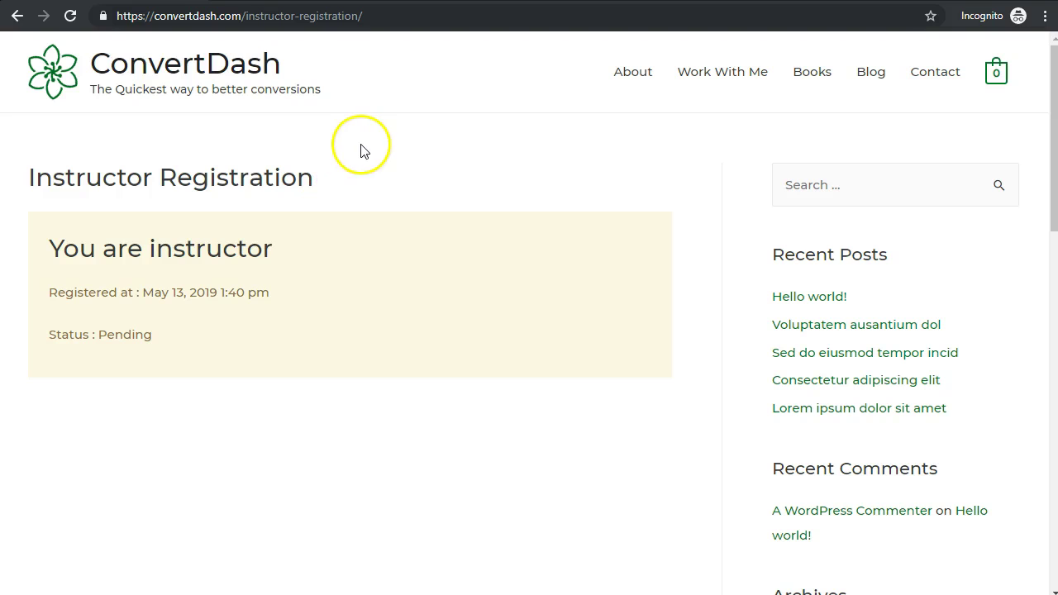
- Open the course page convertdash.com/course/first-tutor-lms-course/ and enroll the student in the free course
{"action": "left_click", "coordinate": [335, 20]}
{"action": "type", "text": "https://convertdash.com/course/first-tutor-lms-course/"}
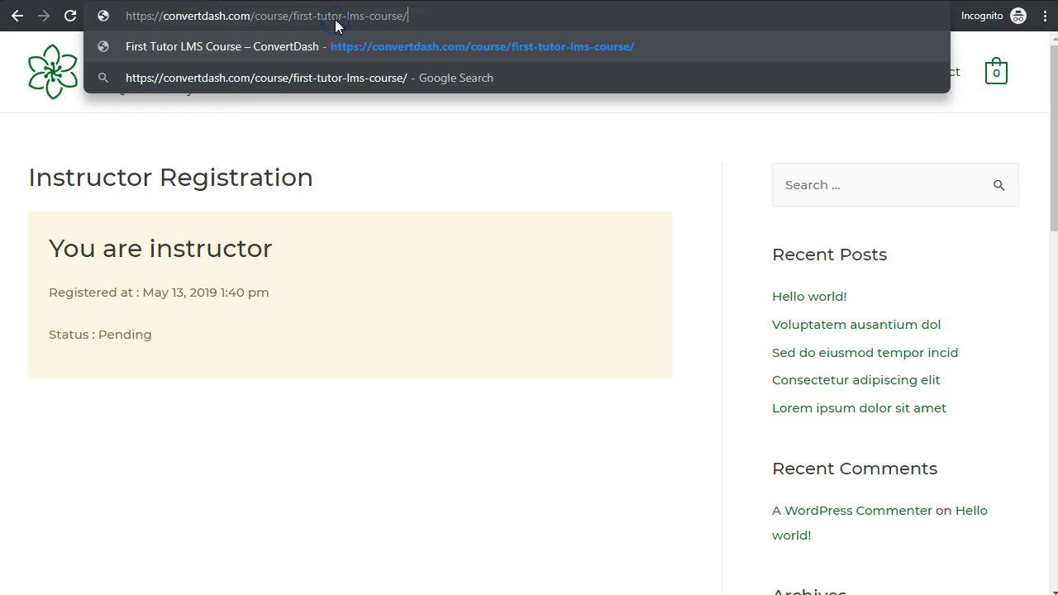
{"action": "key", "text": "Return"}
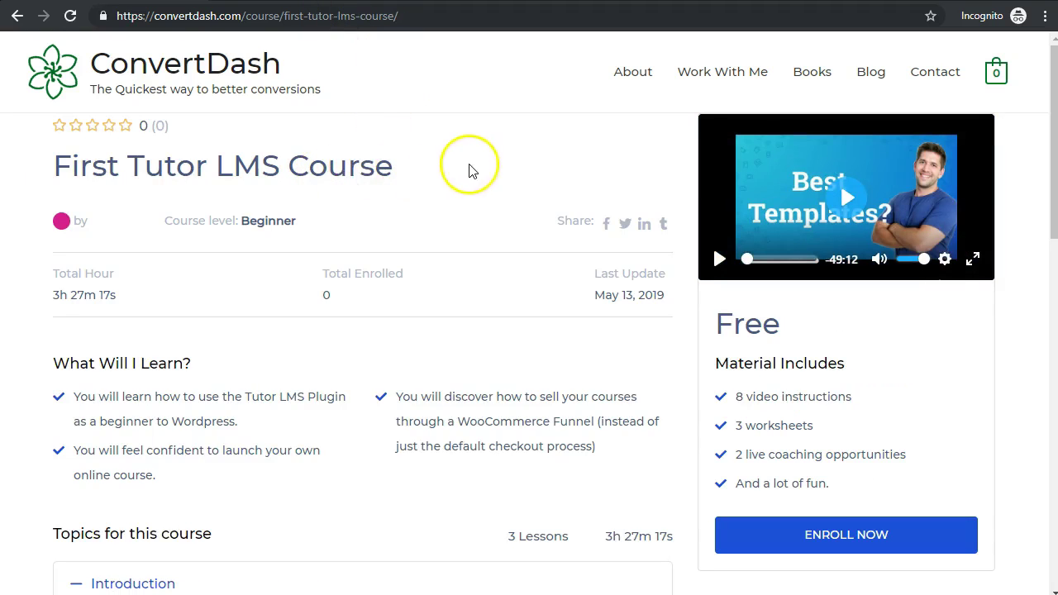
{"action": "scroll", "coordinate": [437, 159], "scroll_direction": "down", "scroll_amount": 1}
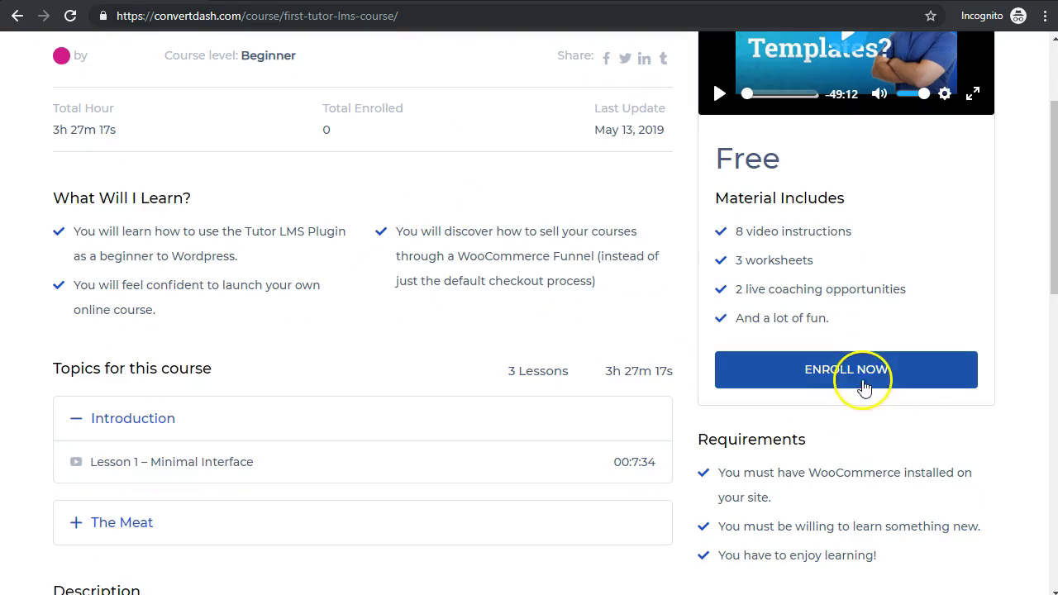
{"action": "left_click", "coordinate": [863, 385]}
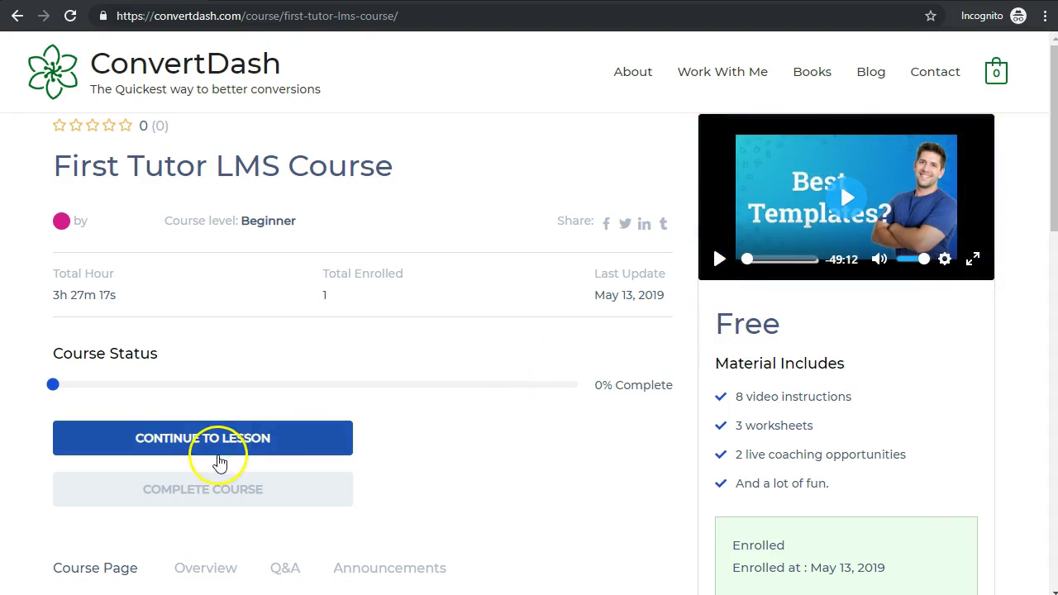
- Check the course status and start the First Tutor LMS Course from the enrolled course page
{"action": "scroll", "coordinate": [423, 438], "scroll_direction": "down", "scroll_amount": 2}
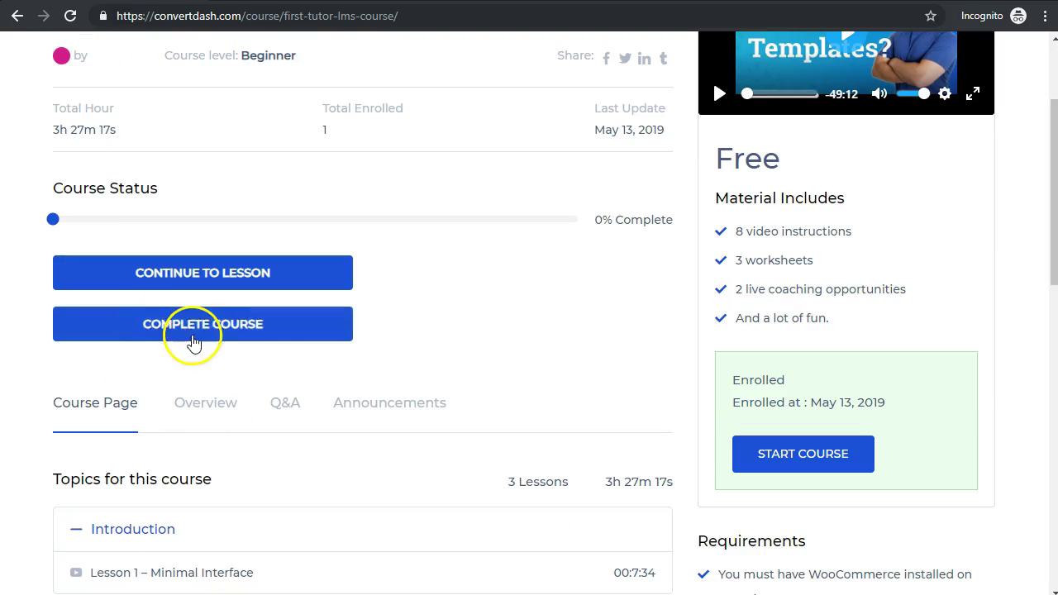
{"action": "scroll", "coordinate": [819, 454], "scroll_direction": "down", "scroll_amount": 1}
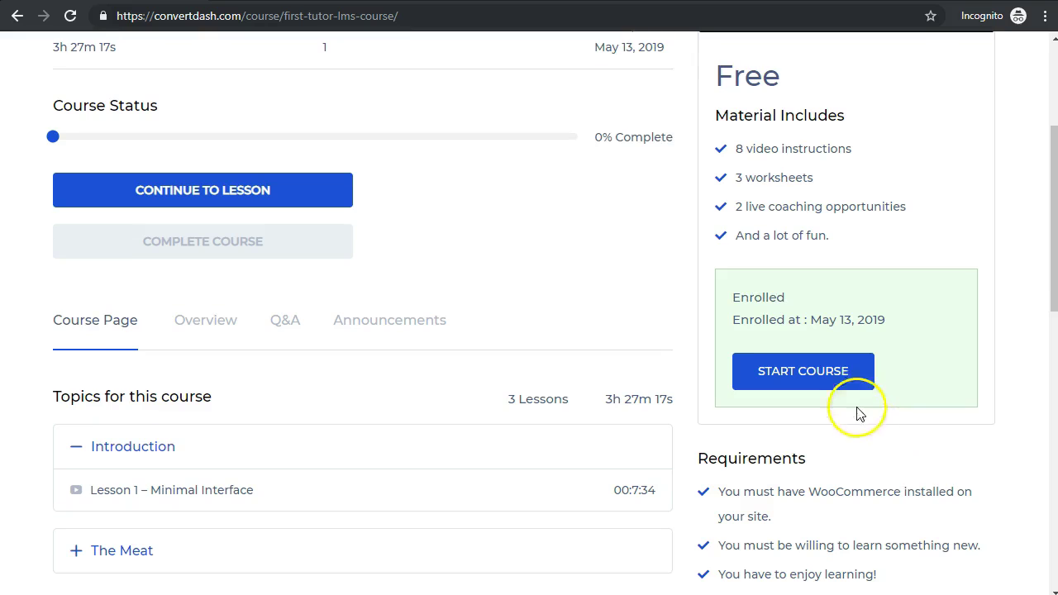
{"action": "left_click", "coordinate": [837, 386]}
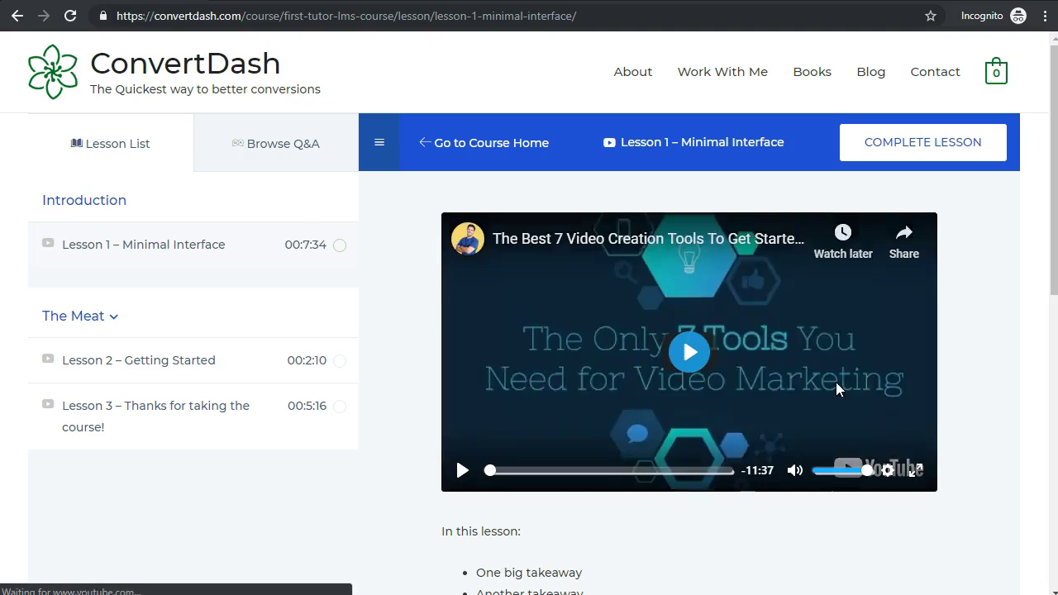
- Examine the Lesson 1 – Minimal Interface page, including its lesson list, video and takeaways
{"action": "left_click", "coordinate": [1007, 313]}
{"action": "scroll", "coordinate": [1010, 310], "scroll_direction": "down", "scroll_amount": 1}
{"action": "scroll", "coordinate": [1010, 312], "scroll_direction": "up", "scroll_amount": 1}
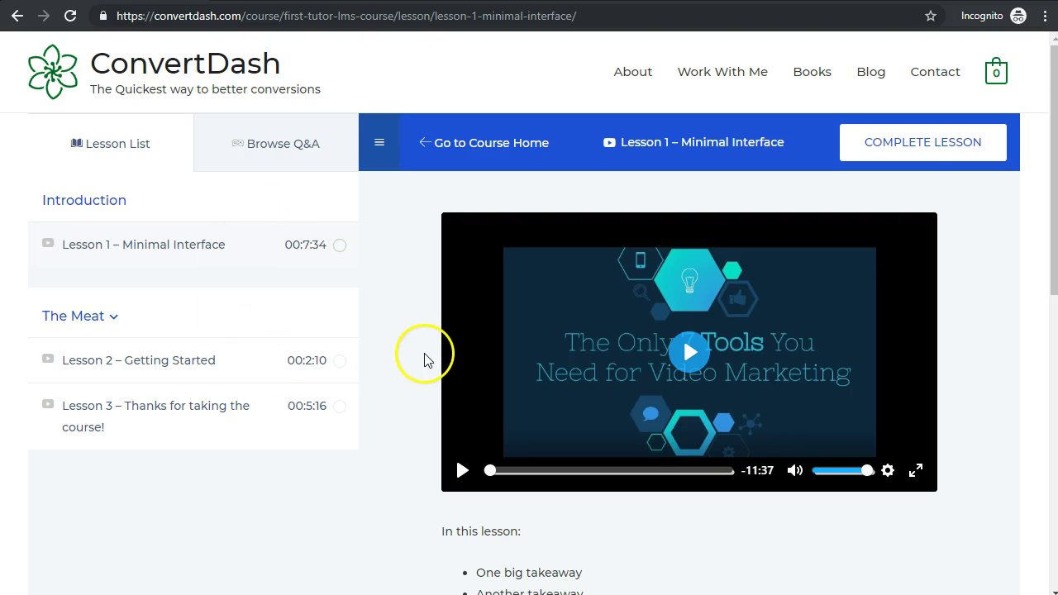
{"action": "scroll", "coordinate": [424, 360], "scroll_direction": "down", "scroll_amount": 1}
{"action": "scroll", "coordinate": [415, 356], "scroll_direction": "down", "scroll_amount": 2}
{"action": "scroll", "coordinate": [413, 354], "scroll_direction": "up", "scroll_amount": 3}
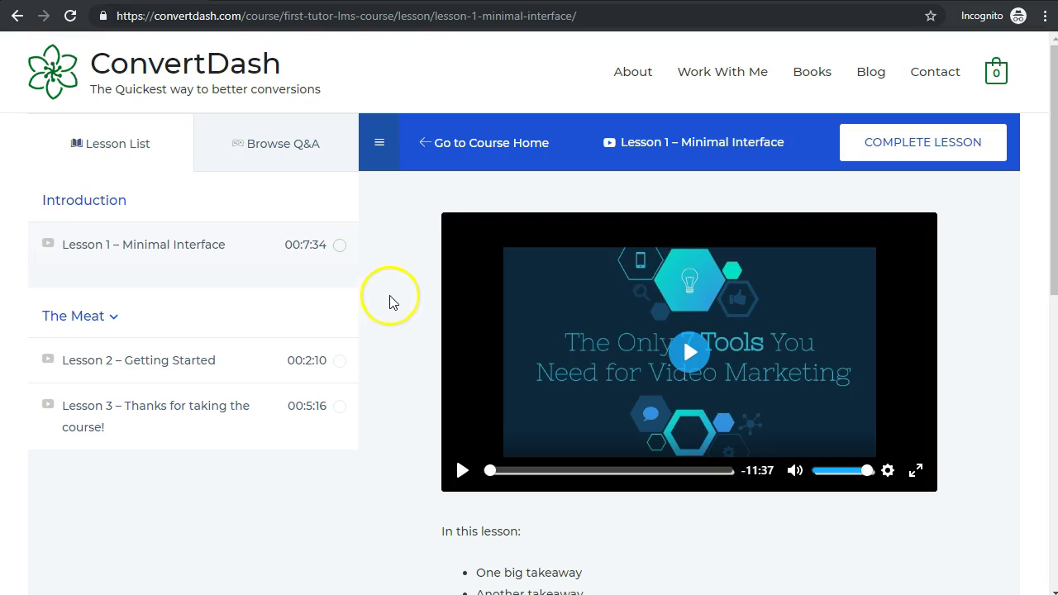
{"action": "scroll", "coordinate": [430, 355], "scroll_direction": "down", "scroll_amount": 1}
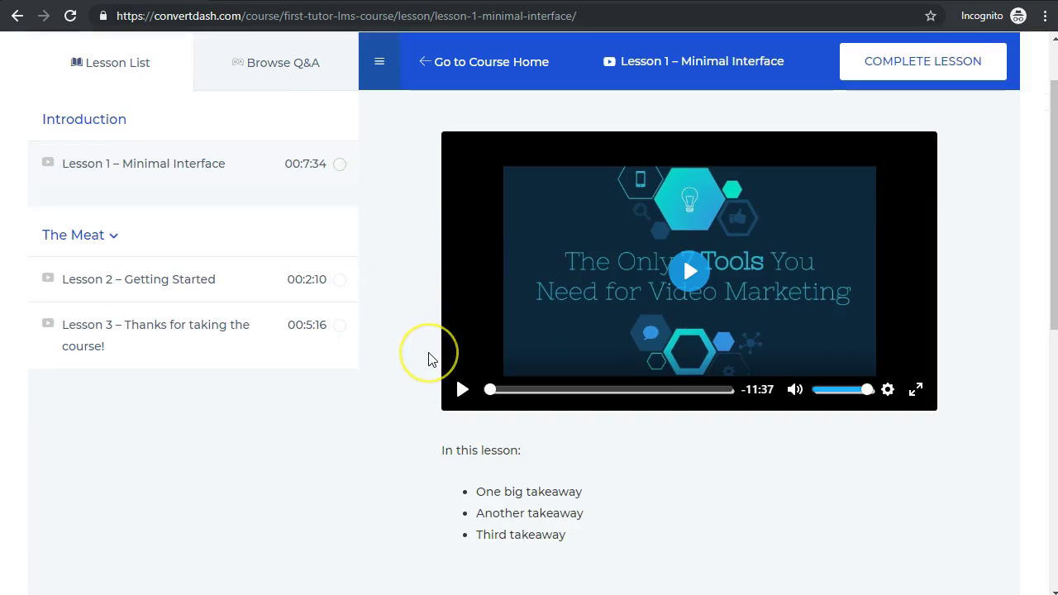
{"action": "scroll", "coordinate": [428, 359], "scroll_direction": "up", "scroll_amount": 1}
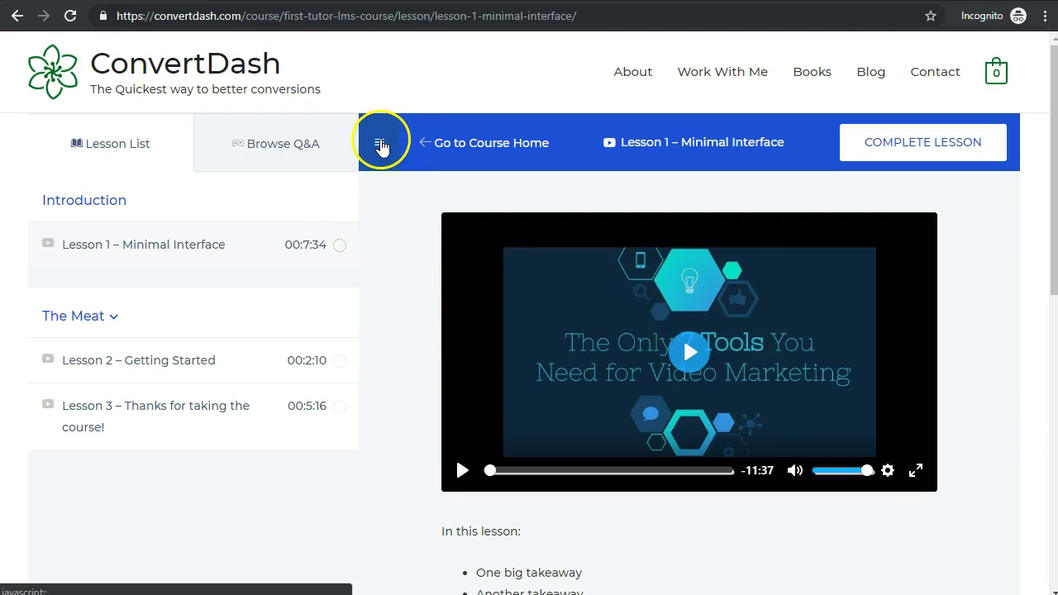
- View Lesson 1 with the lesson list hidden and its video in full screen, and bring the lesson list back
{"action": "left_click", "coordinate": [381, 145]}
{"action": "scroll", "coordinate": [390, 166], "scroll_direction": "down", "scroll_amount": 2}
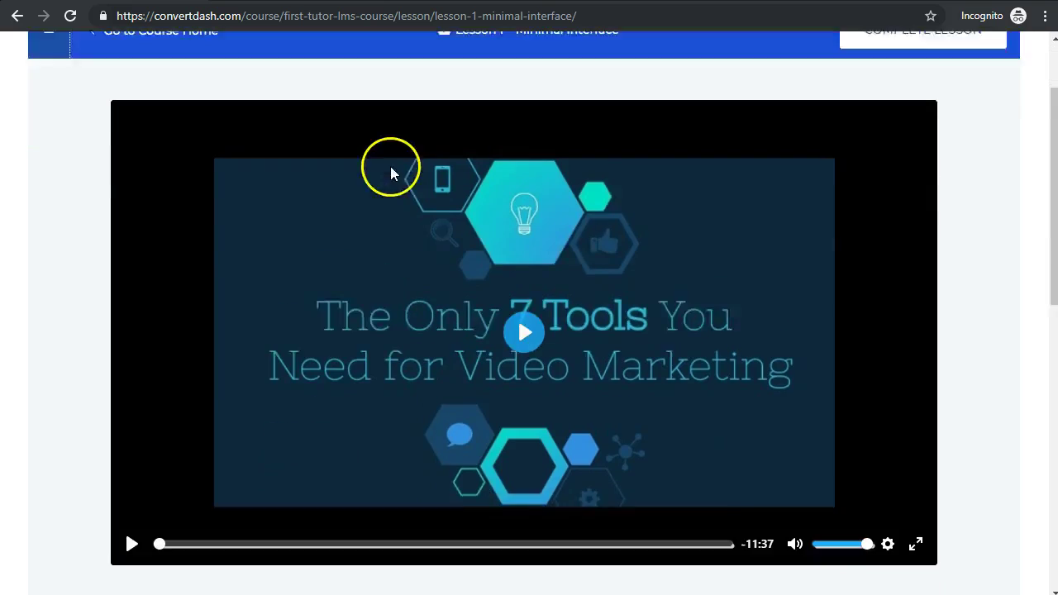
{"action": "scroll", "coordinate": [578, 277], "scroll_direction": "up", "scroll_amount": 1}
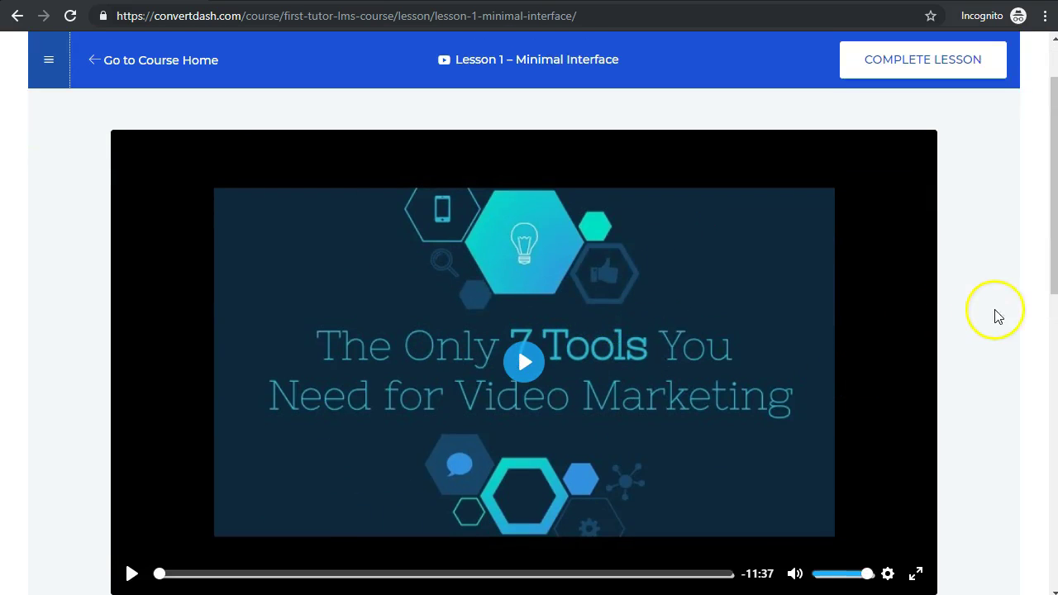
{"action": "scroll", "coordinate": [998, 315], "scroll_direction": "down", "scroll_amount": 1}
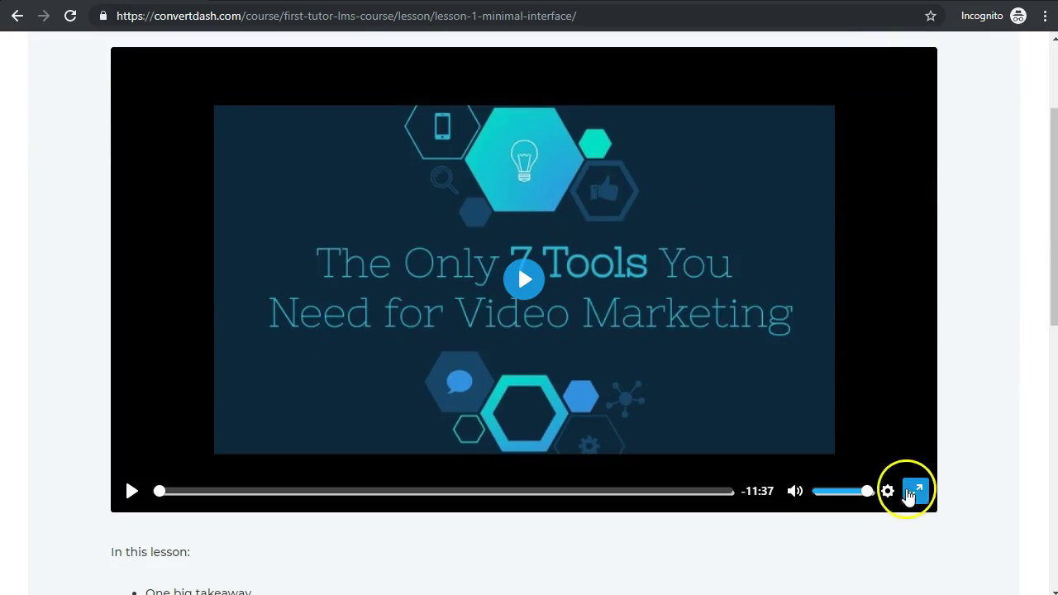
{"action": "left_click", "coordinate": [915, 491]}
{"action": "key", "text": "Escape"}
{"action": "scroll", "coordinate": [1032, 489], "scroll_direction": "up", "scroll_amount": 2}
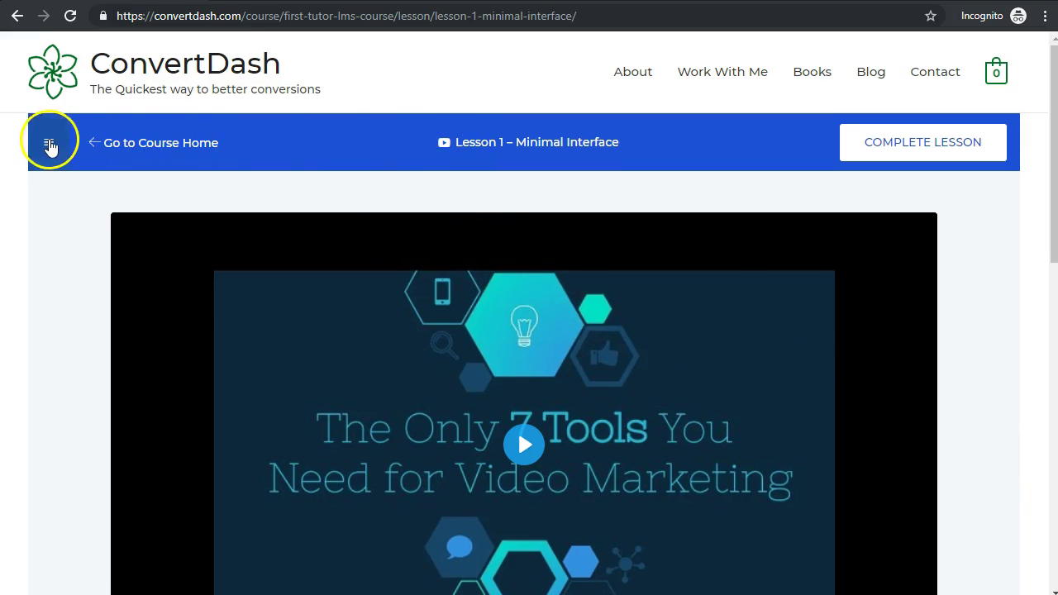
{"action": "left_click", "coordinate": [48, 142]}
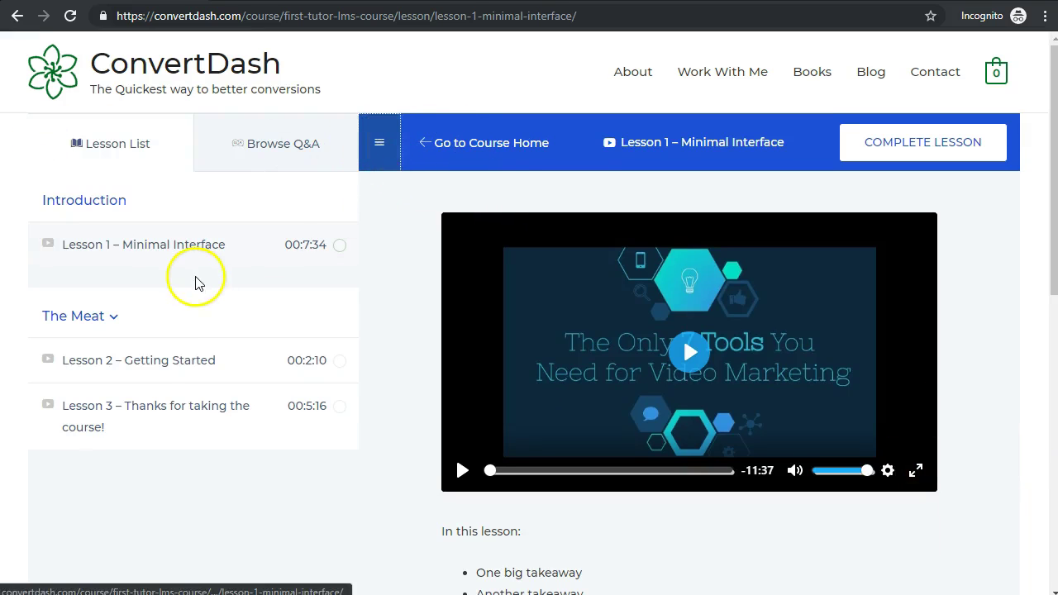
- Collapse and re-expand The Meat topic in the lesson list, and view the lesson's Q&A
{"action": "scroll", "coordinate": [196, 281], "scroll_direction": "down", "scroll_amount": 1}
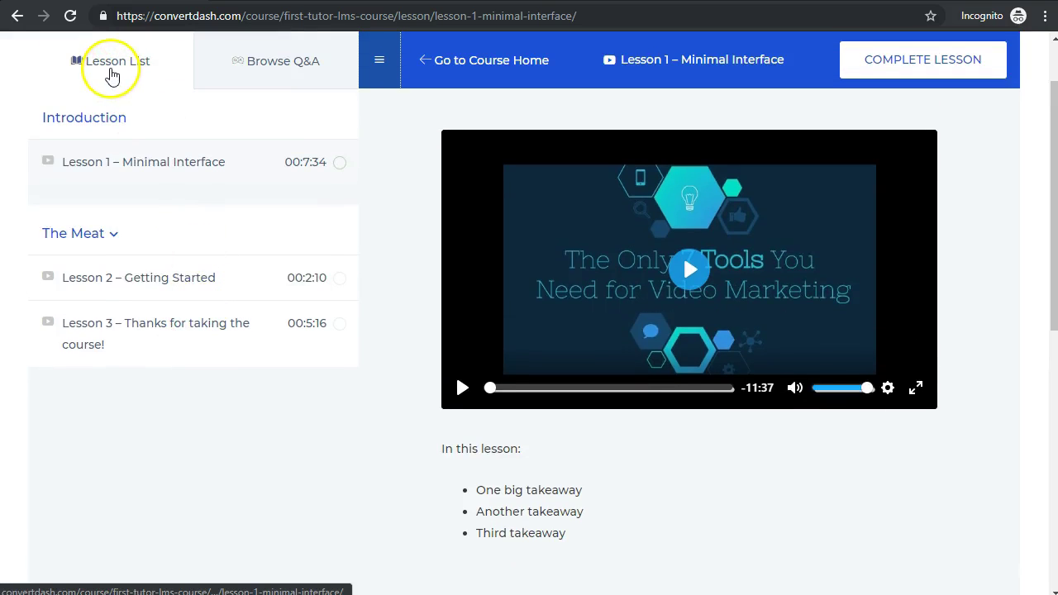
{"action": "scroll", "coordinate": [118, 327], "scroll_direction": "down", "scroll_amount": 1}
{"action": "left_click", "coordinate": [112, 151]}
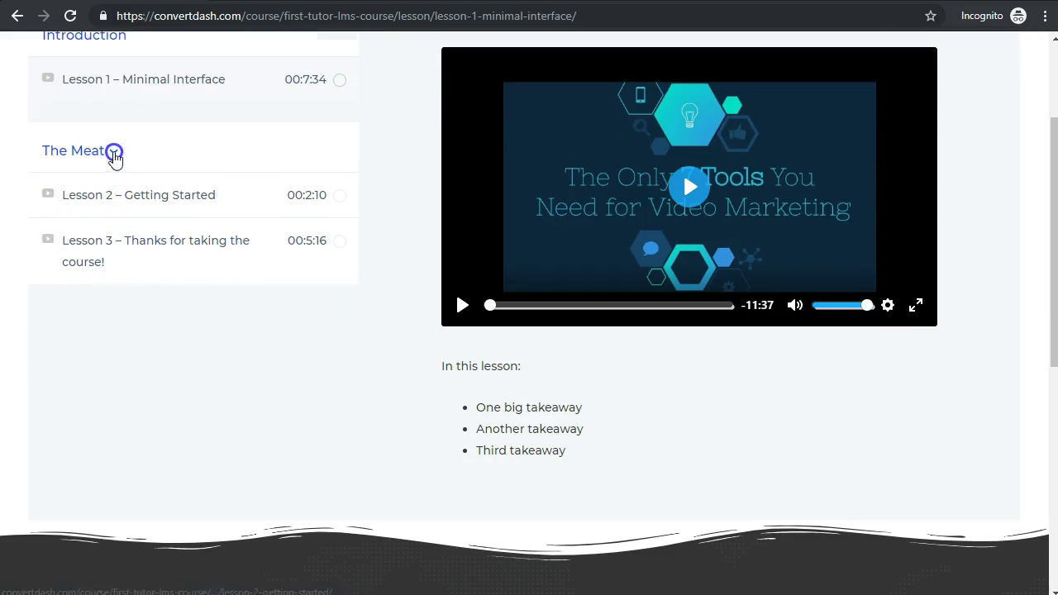
{"action": "left_click", "coordinate": [116, 154]}
{"action": "scroll", "coordinate": [118, 154], "scroll_direction": "up", "scroll_amount": 1}
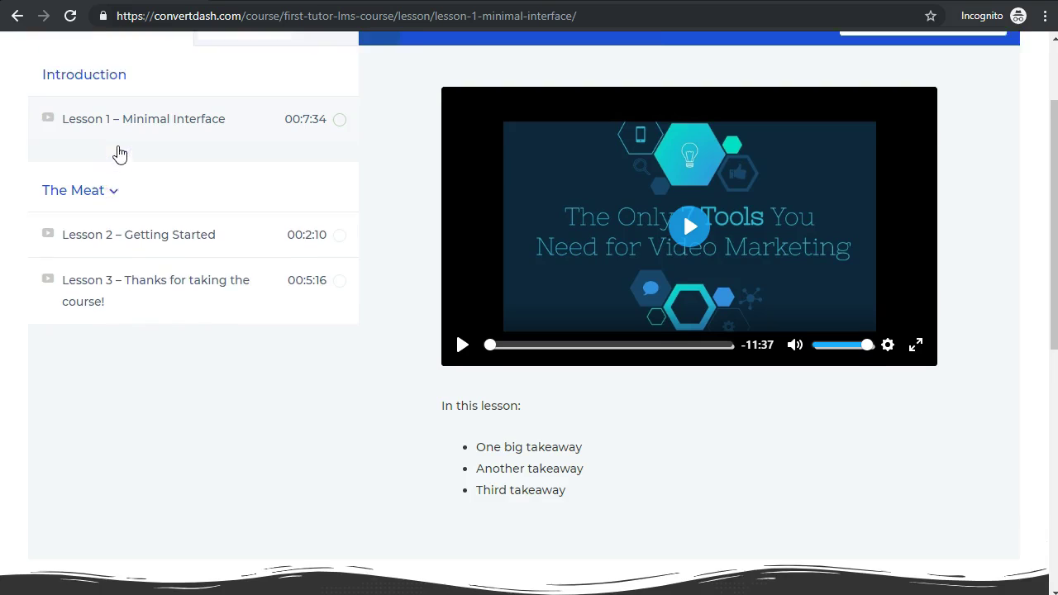
{"action": "left_click", "coordinate": [296, 66]}
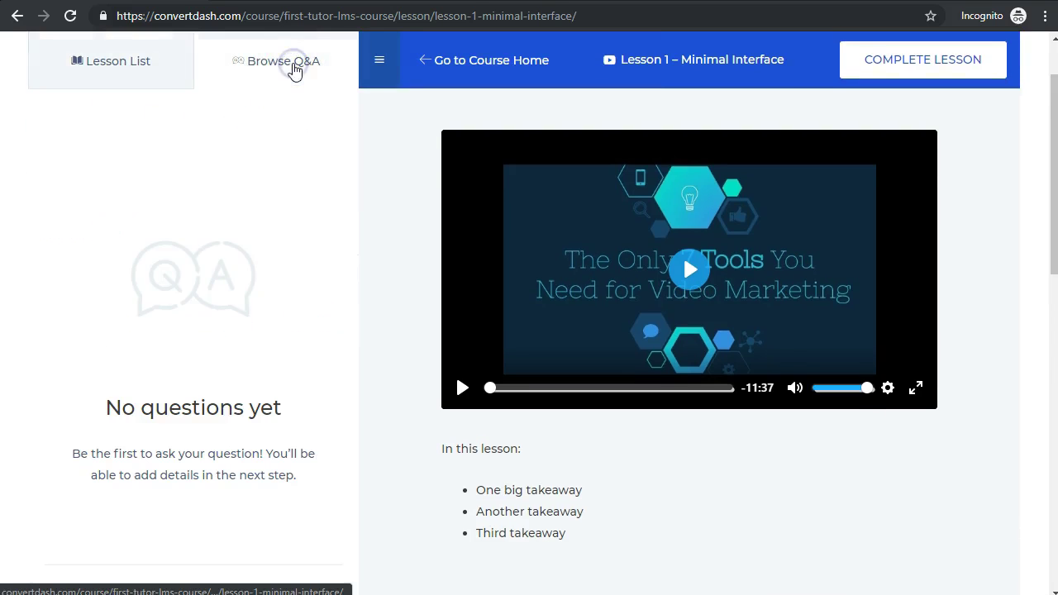
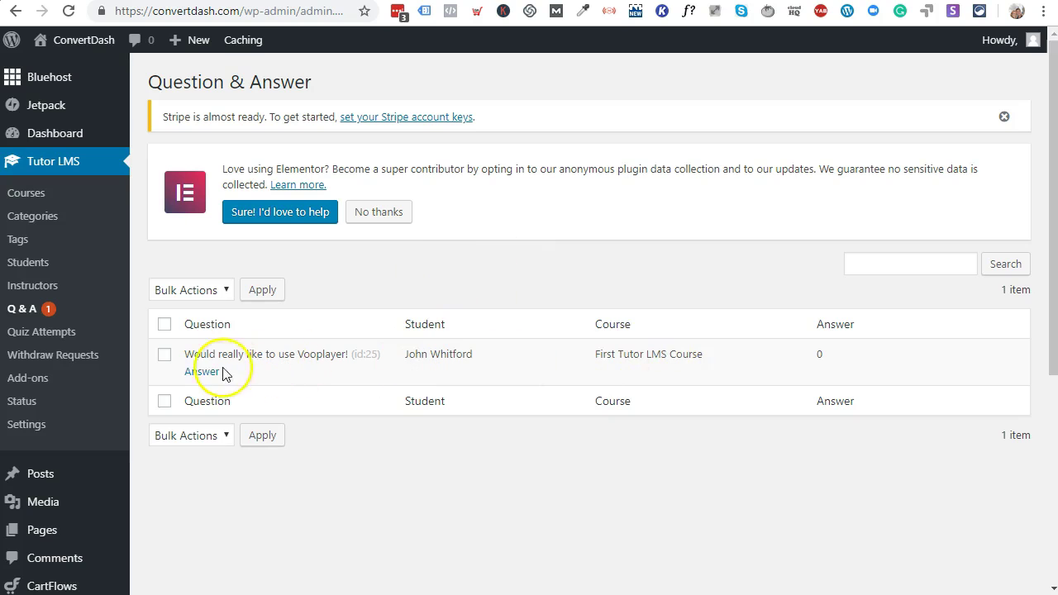
- Answer the student's question about embedding content in the WordPress admin with "That feature is coming soon (i hope!)"
{"action": "left_click", "coordinate": [203, 372]}
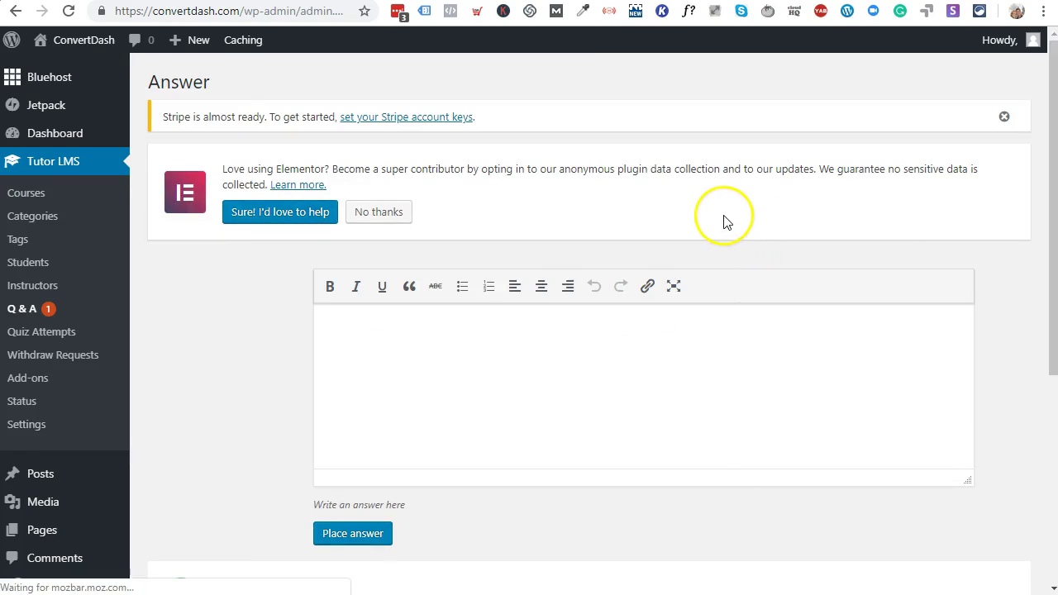
{"action": "scroll", "coordinate": [723, 222], "scroll_direction": "down", "scroll_amount": 5}
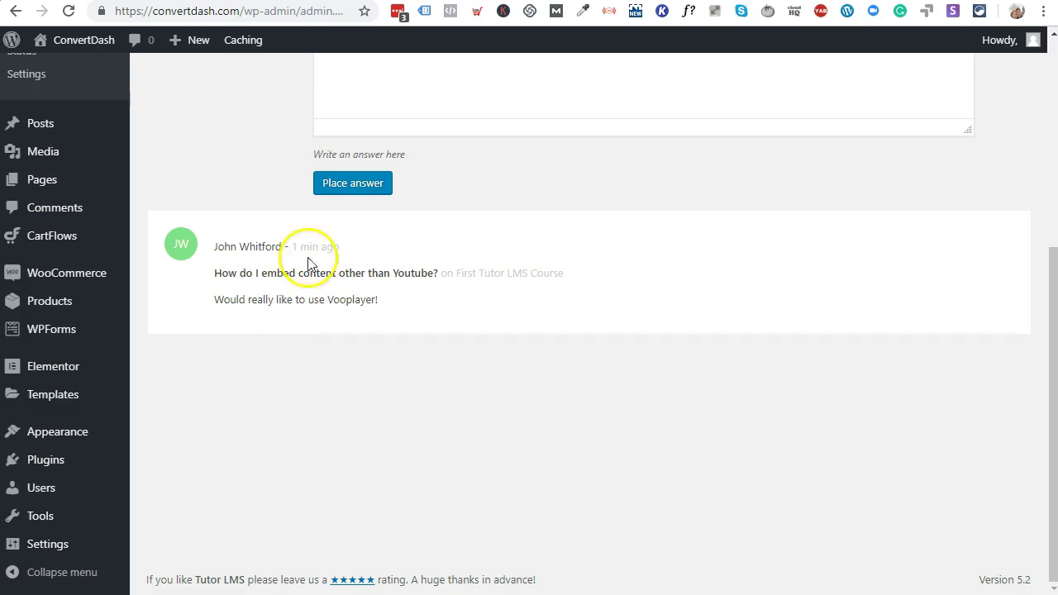
{"action": "scroll", "coordinate": [421, 281], "scroll_direction": "up", "scroll_amount": 5}
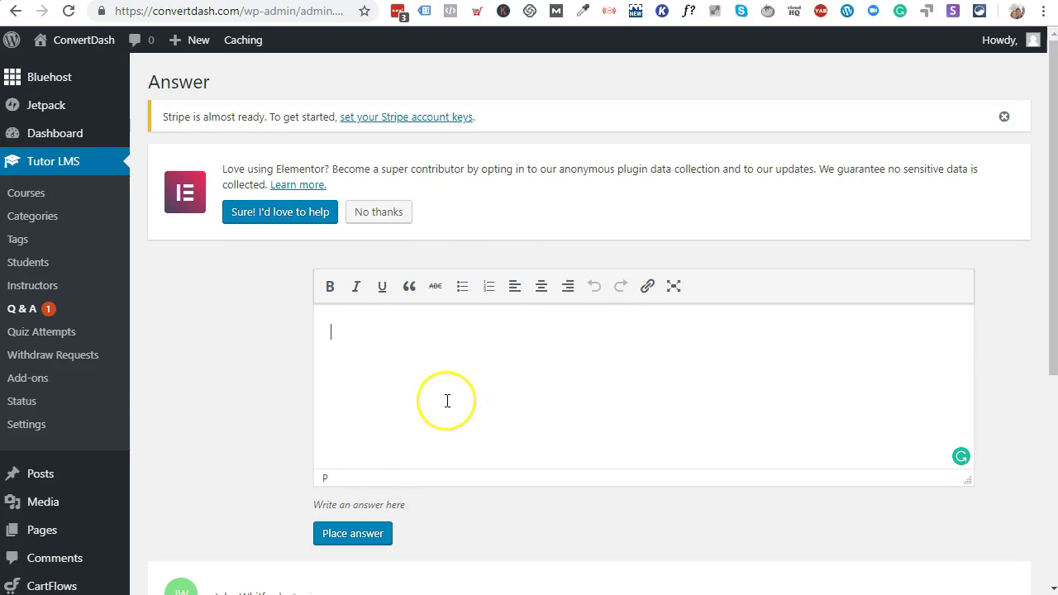
{"action": "type", "text": "That feature is coming soon (i hope!)"}
{"action": "left_click", "coordinate": [353, 534]}
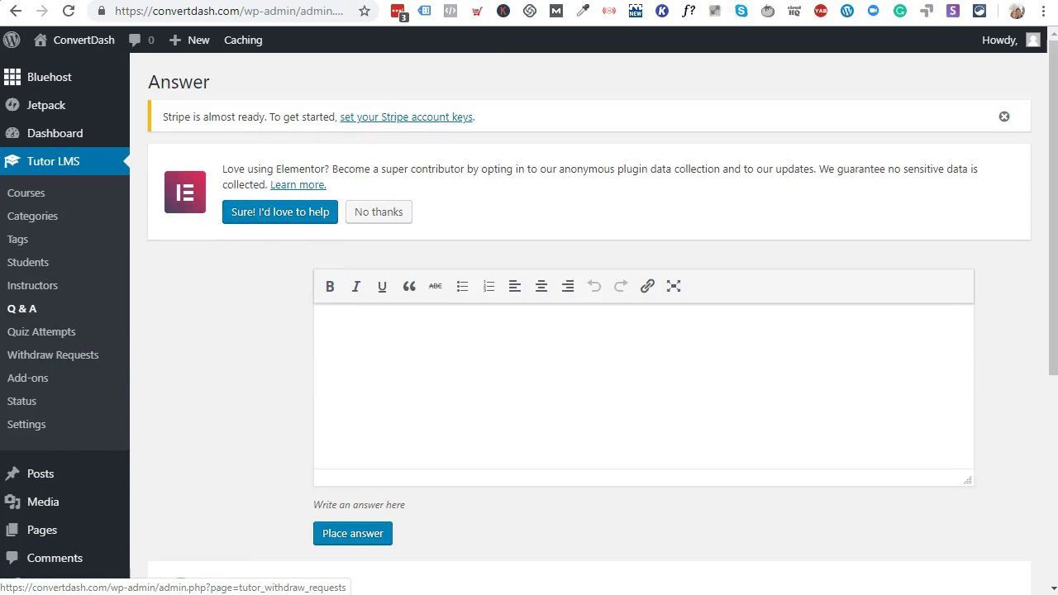
- Switch to the student's incognito window, reload Lesson 1 and check the posted answer in the lesson's Q&A
{"action": "left_click", "coordinate": [496, 0]}
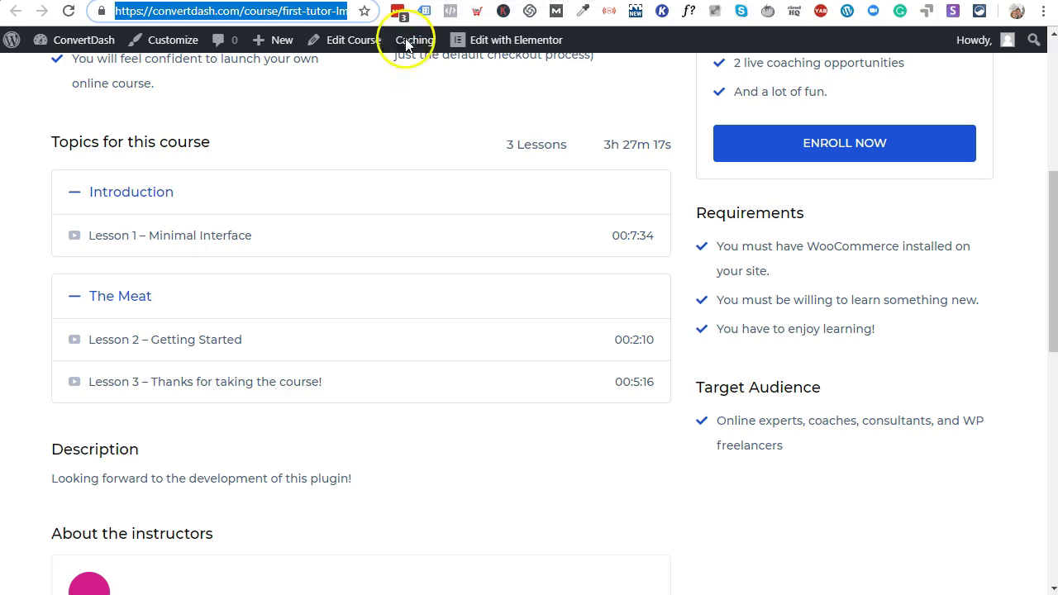
{"action": "key", "text": "alt+Tab"}
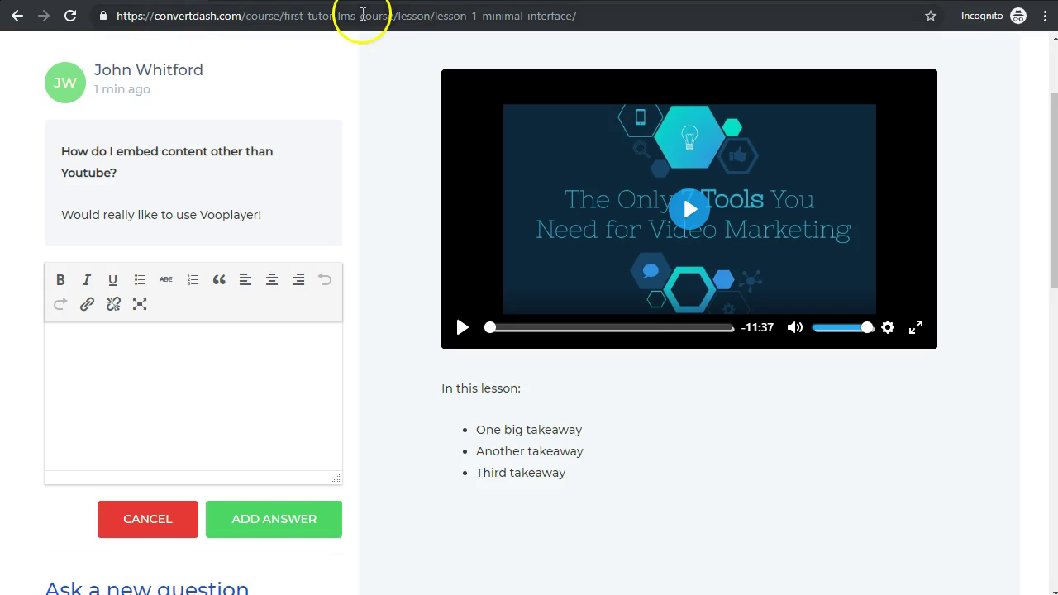
{"action": "left_click", "coordinate": [71, 17]}
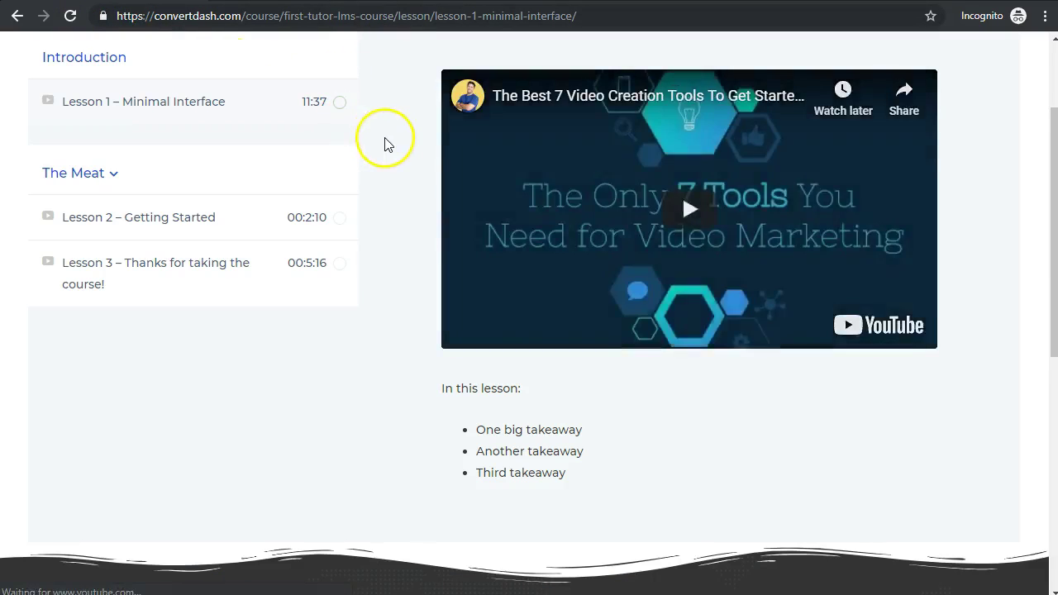
{"action": "scroll", "coordinate": [420, 156], "scroll_direction": "up", "scroll_amount": 2}
{"action": "left_click", "coordinate": [276, 152]}
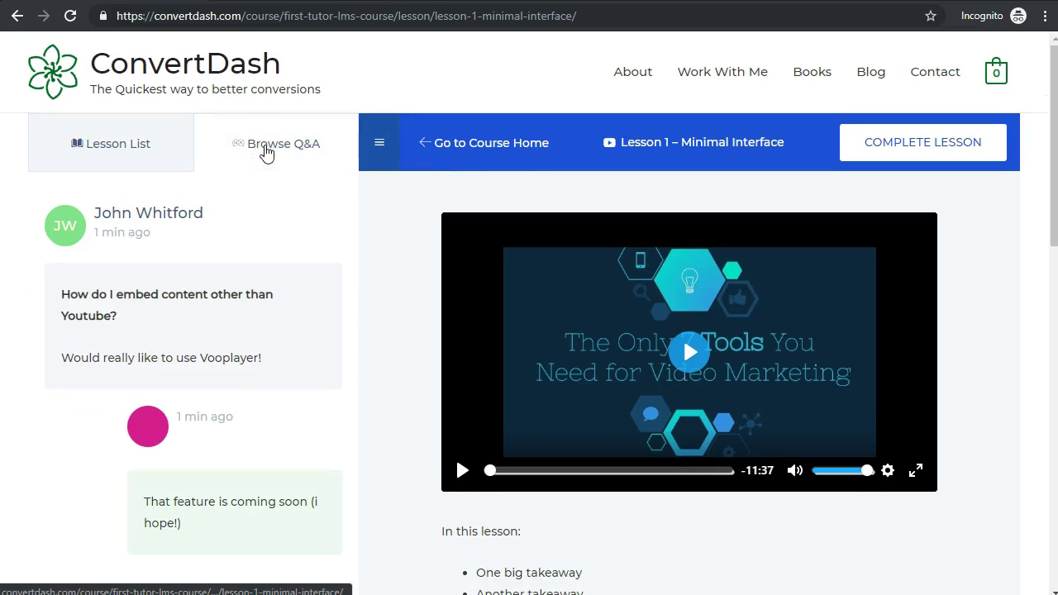
{"action": "scroll", "coordinate": [263, 153], "scroll_direction": "down", "scroll_amount": 1}
{"action": "scroll", "coordinate": [157, 335], "scroll_direction": "down", "scroll_amount": 1}
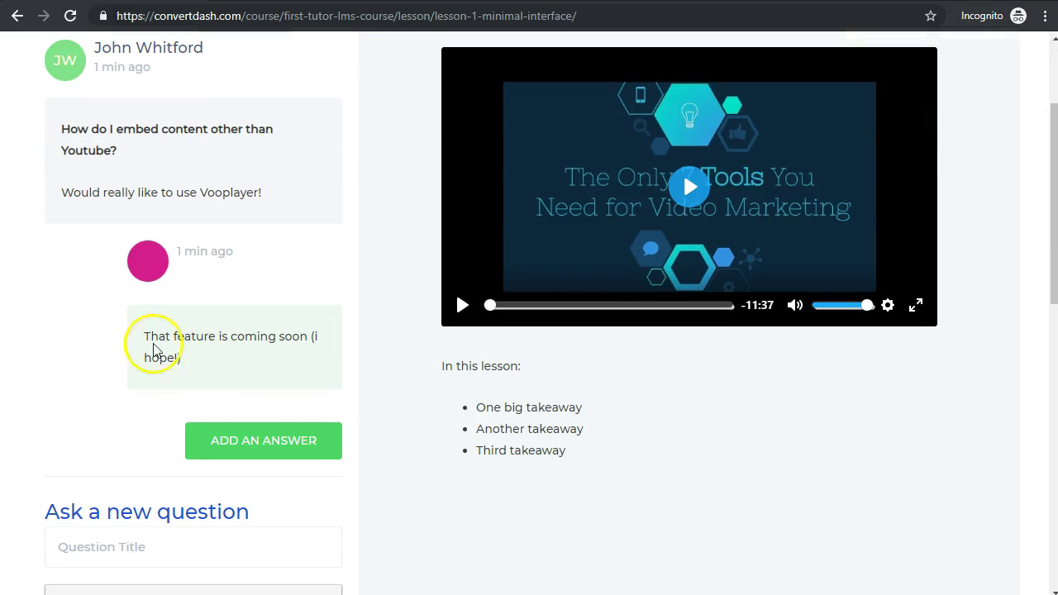
{"action": "scroll", "coordinate": [852, 413], "scroll_direction": "up", "scroll_amount": 1}
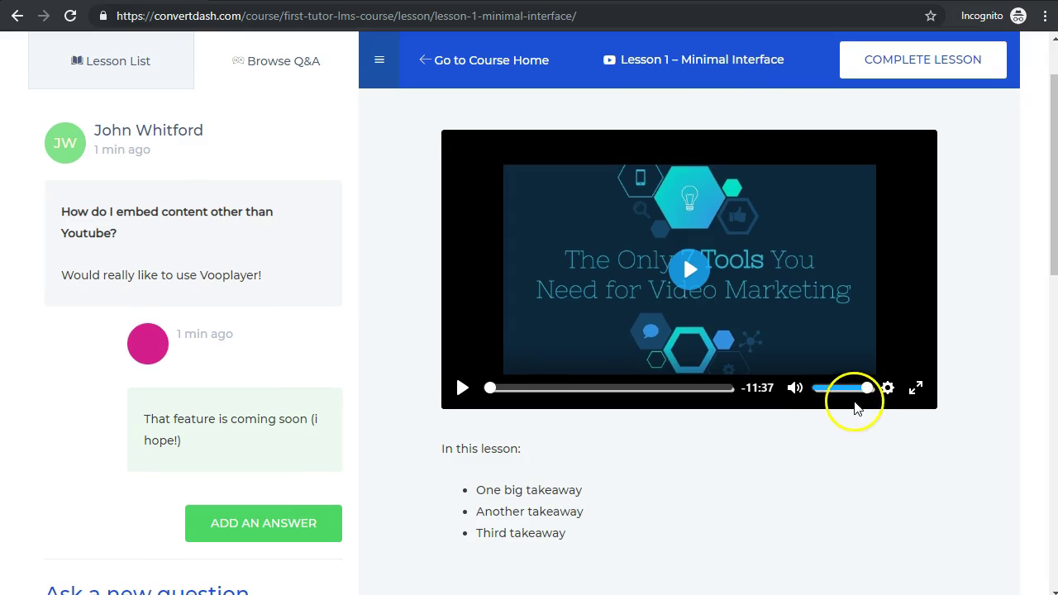
{"action": "scroll", "coordinate": [187, 282], "scroll_direction": "up", "scroll_amount": 1}
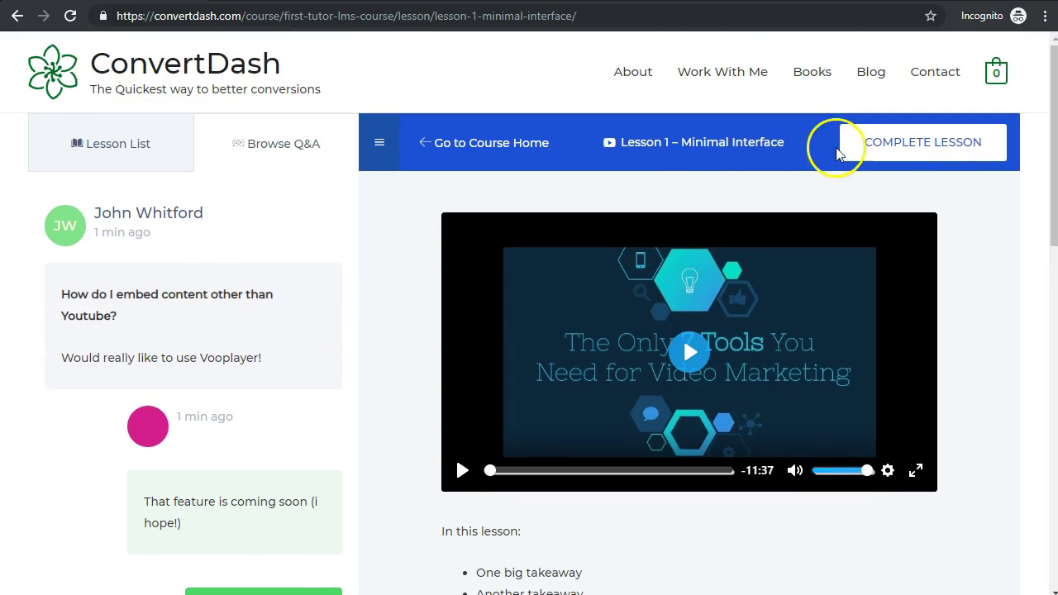
- Mark Lesson 1 as complete, and go through Lesson 2 – Getting Started to Lesson 3 – Thanks for taking the course!
{"action": "left_click", "coordinate": [927, 160]}
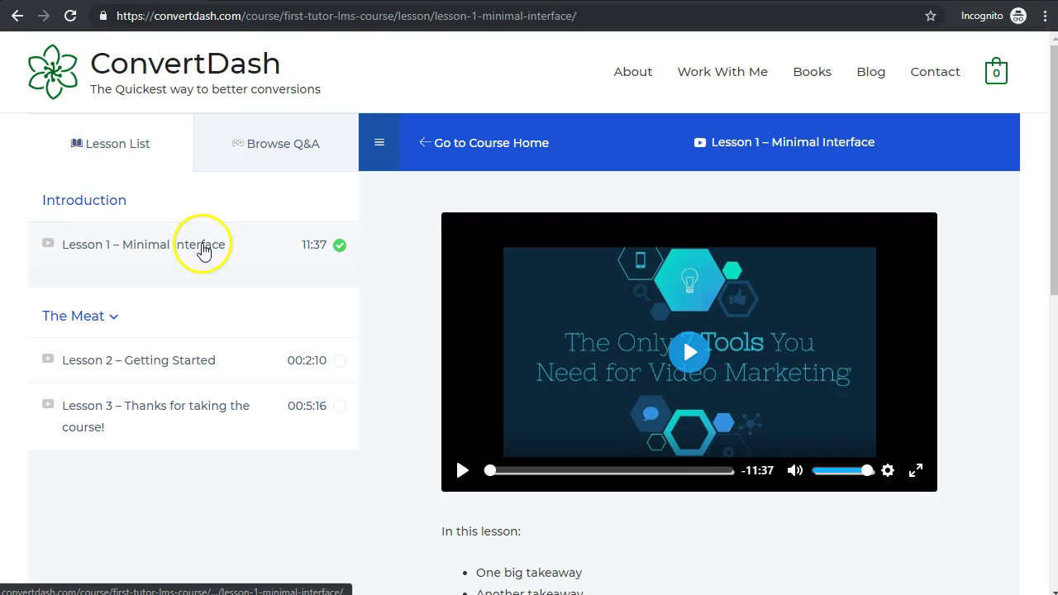
{"action": "left_click", "coordinate": [149, 362]}
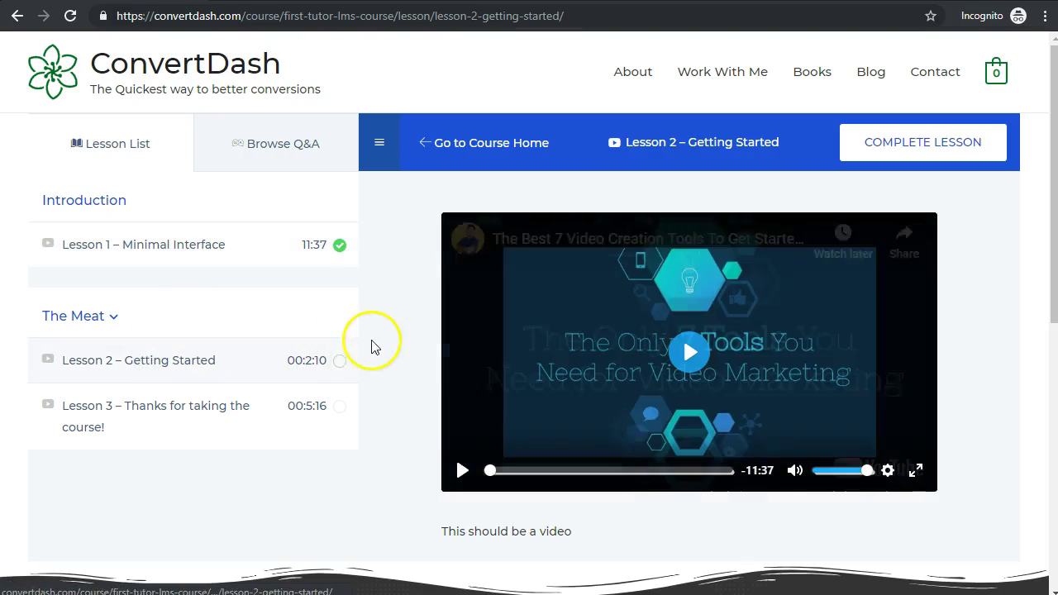
{"action": "scroll", "coordinate": [377, 342], "scroll_direction": "down", "scroll_amount": 2}
{"action": "left_click", "coordinate": [139, 245]}
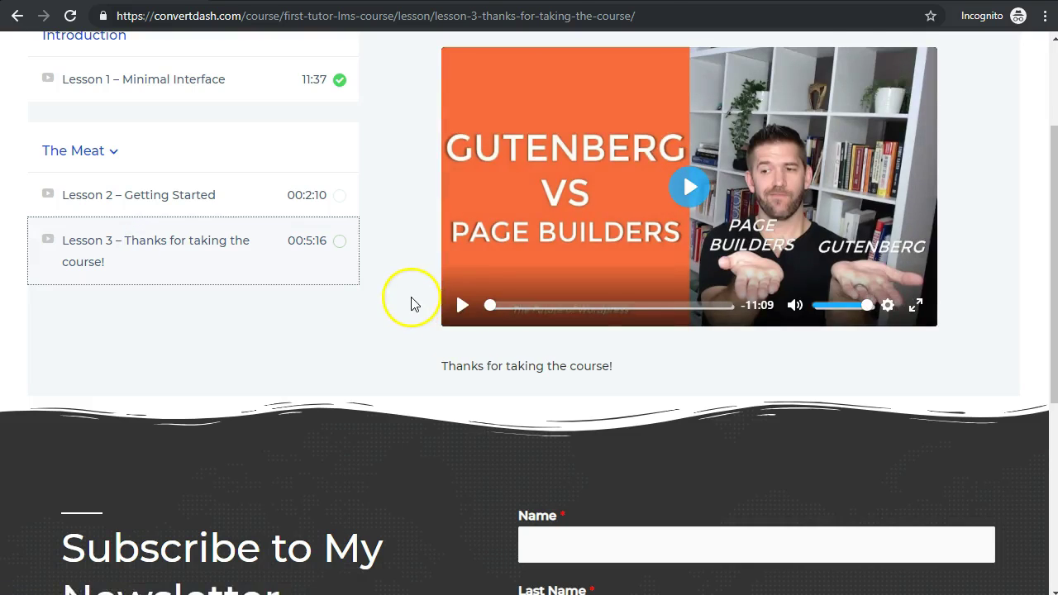
- Hide the lesson list sidebar on the student's Lesson 3 page, and switch back to the WordPress admin window
{"action": "scroll", "coordinate": [413, 304], "scroll_direction": "up", "scroll_amount": 2}
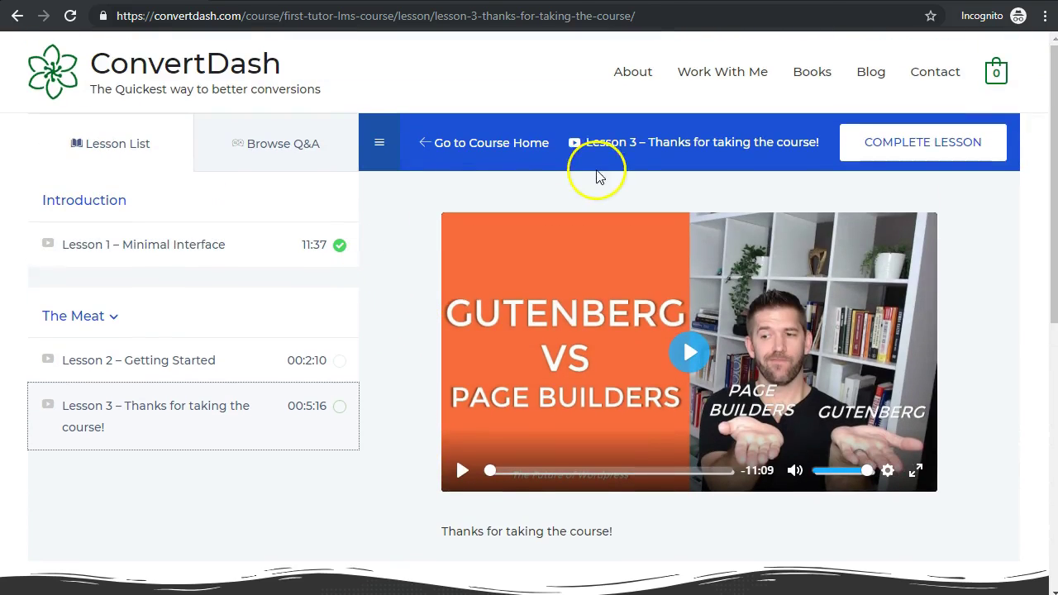
{"action": "left_click", "coordinate": [380, 143]}
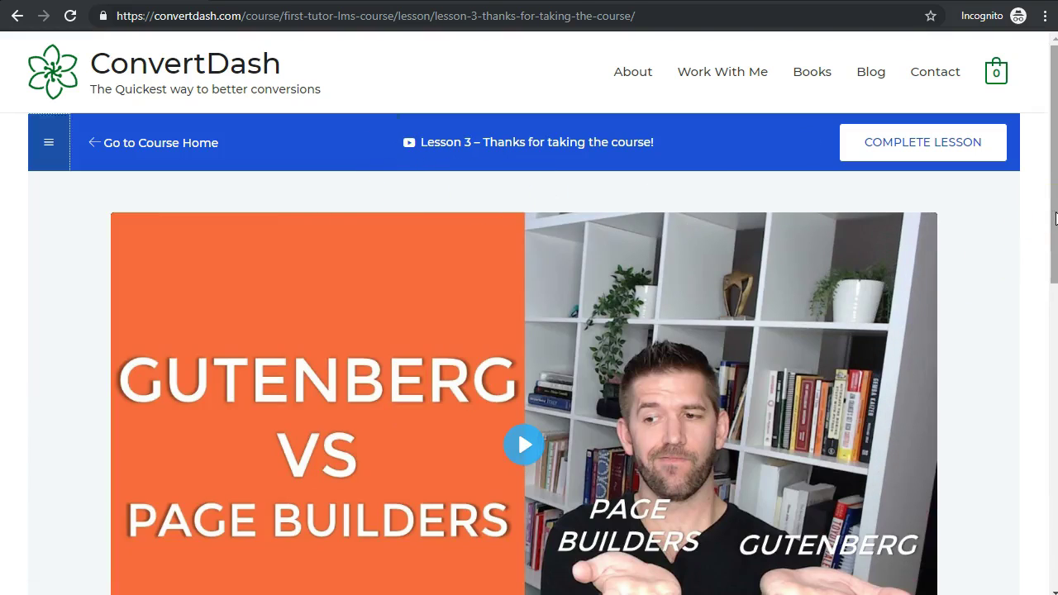
{"action": "left_click", "coordinate": [831, 198]}
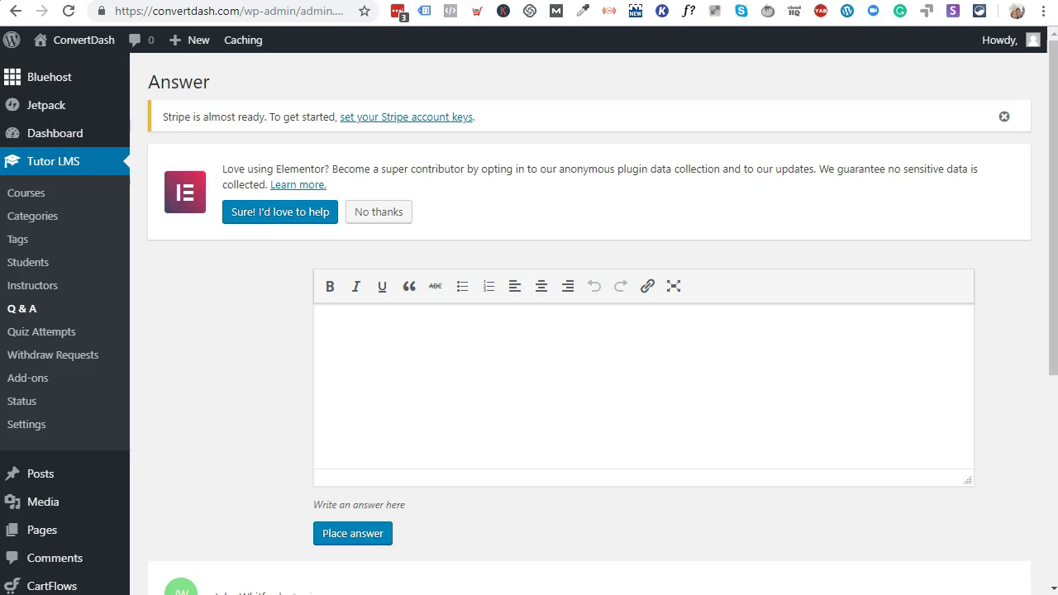
- Look over the Tutor LMS course Categories and Tags management pages
{"action": "left_click", "coordinate": [25, 219]}
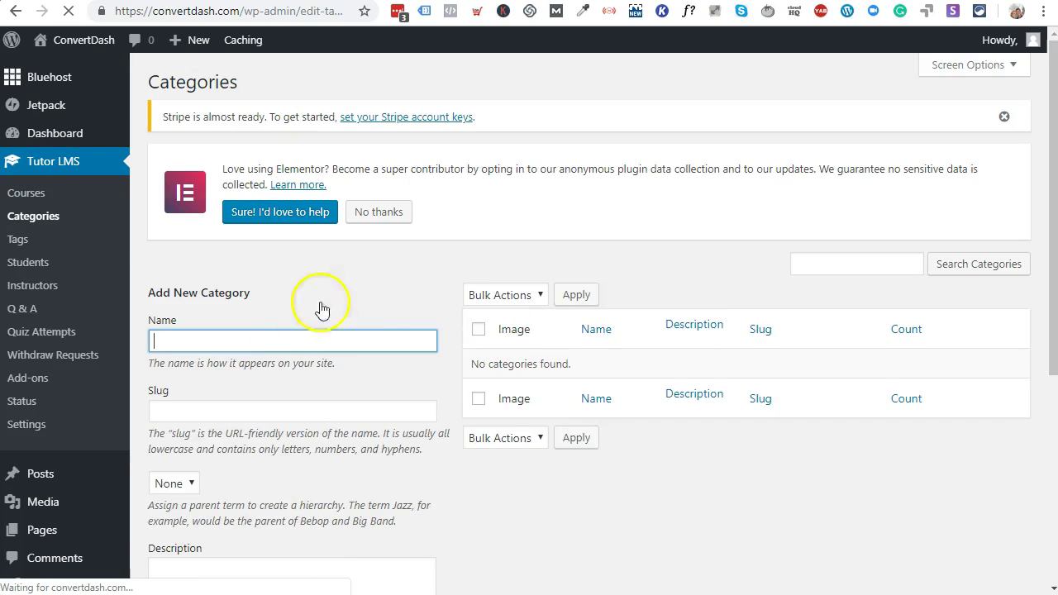
{"action": "scroll", "coordinate": [365, 352], "scroll_direction": "down", "scroll_amount": 1}
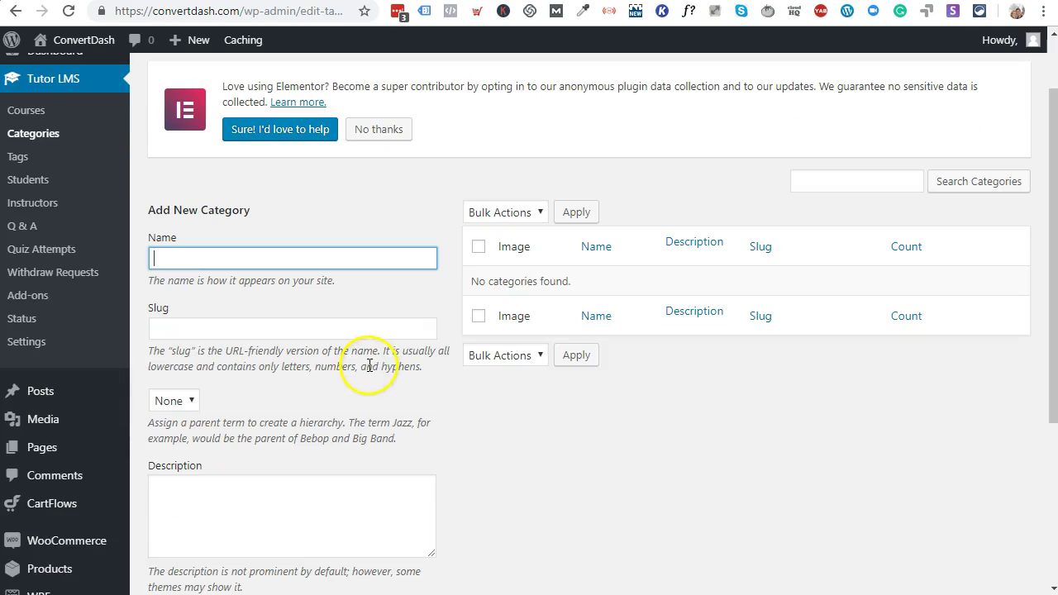
{"action": "left_click", "coordinate": [61, 158]}
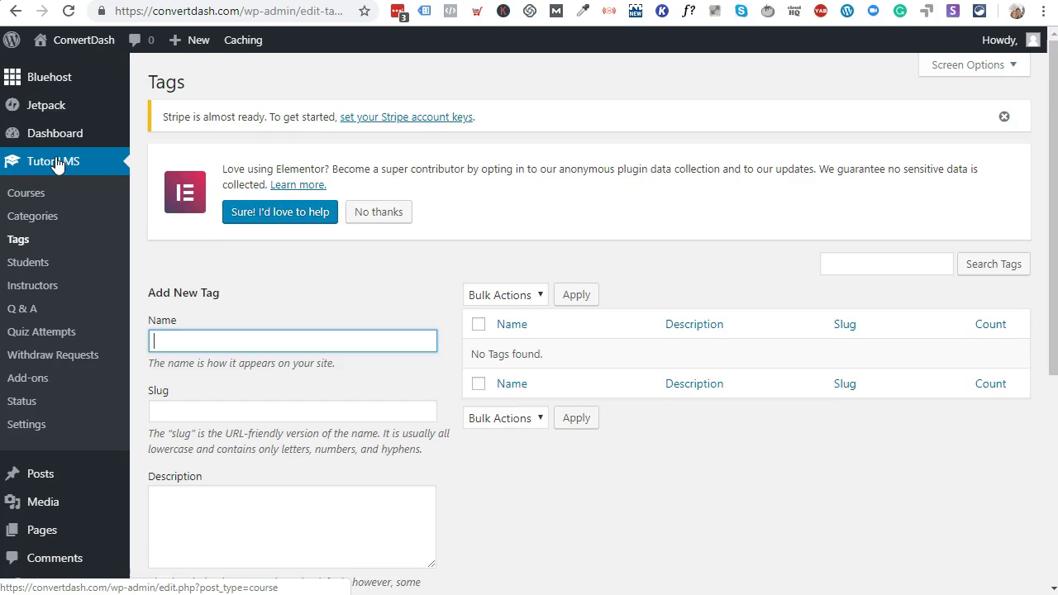
- Review the Tutor LMS Students list, and check the applicant's status in the Instructors list
{"action": "left_click", "coordinate": [50, 263]}
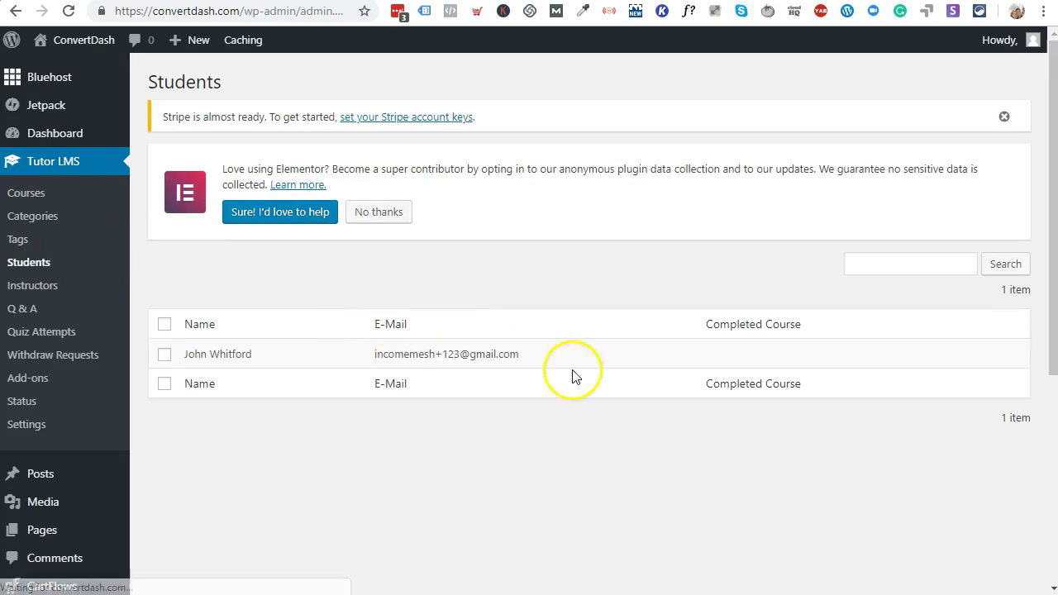
{"action": "left_click_drag", "start_coordinate": [178, 359], "coordinate": [620, 372]}
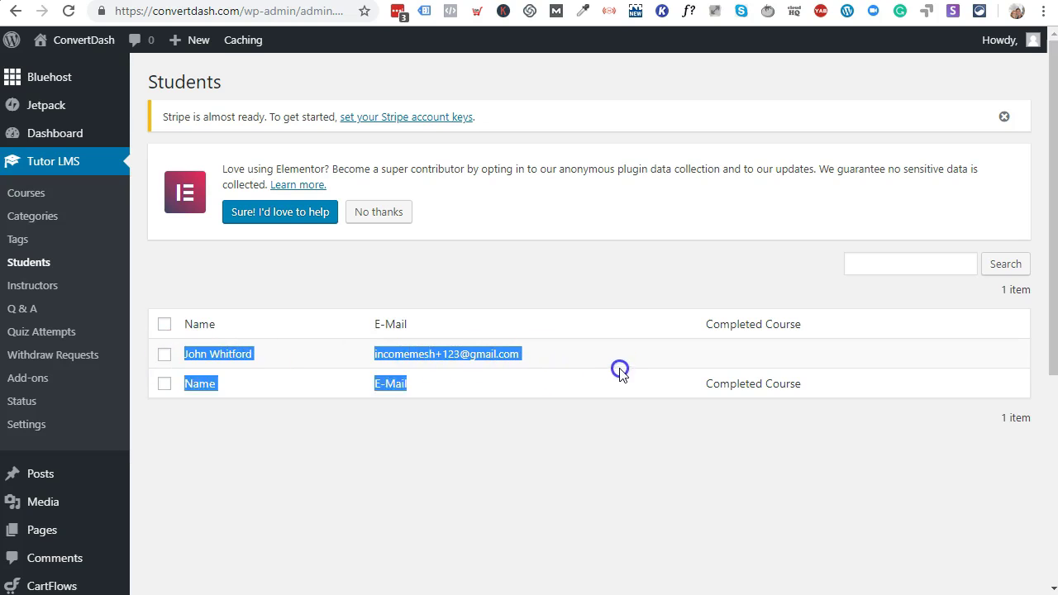
{"action": "left_click", "coordinate": [622, 362]}
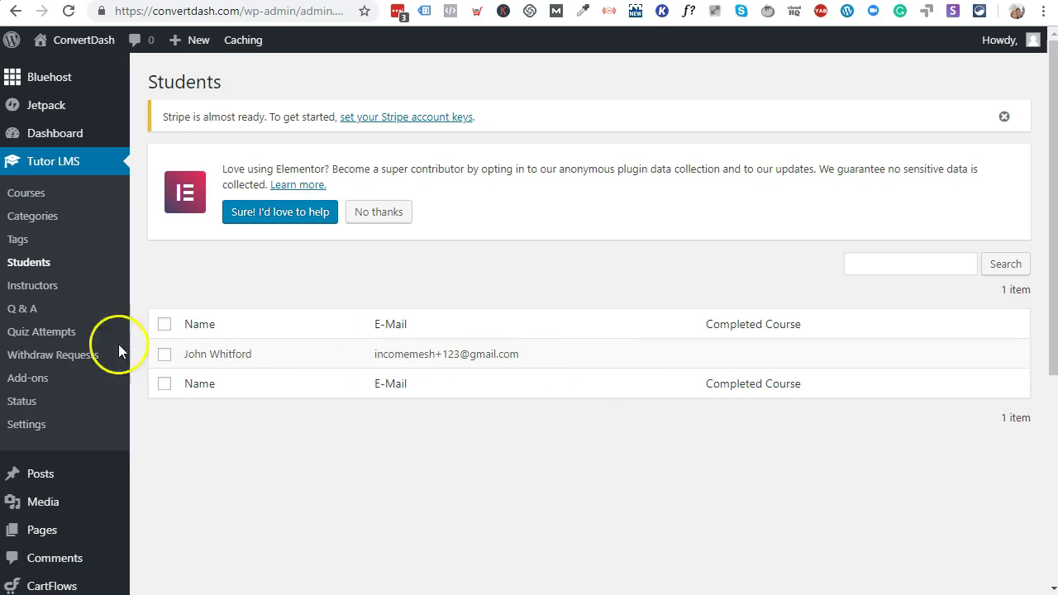
{"action": "scroll", "coordinate": [124, 525], "scroll_direction": "down", "scroll_amount": 1}
{"action": "mouse_move", "coordinate": [36, 579]}
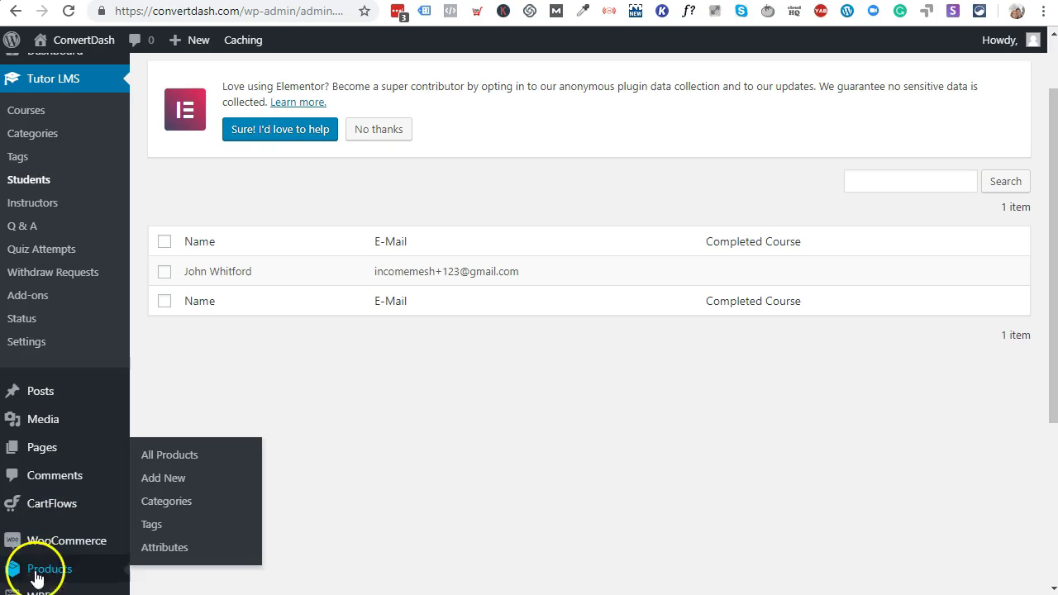
{"action": "scroll", "coordinate": [37, 579], "scroll_direction": "down", "scroll_amount": 2}
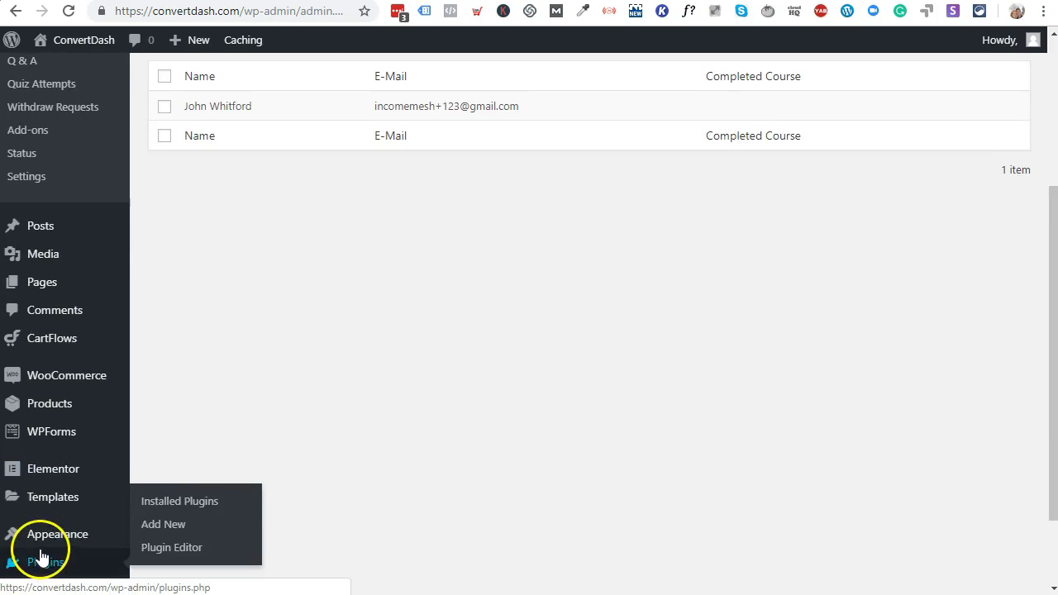
{"action": "scroll", "coordinate": [588, 414], "scroll_direction": "up", "scroll_amount": 2}
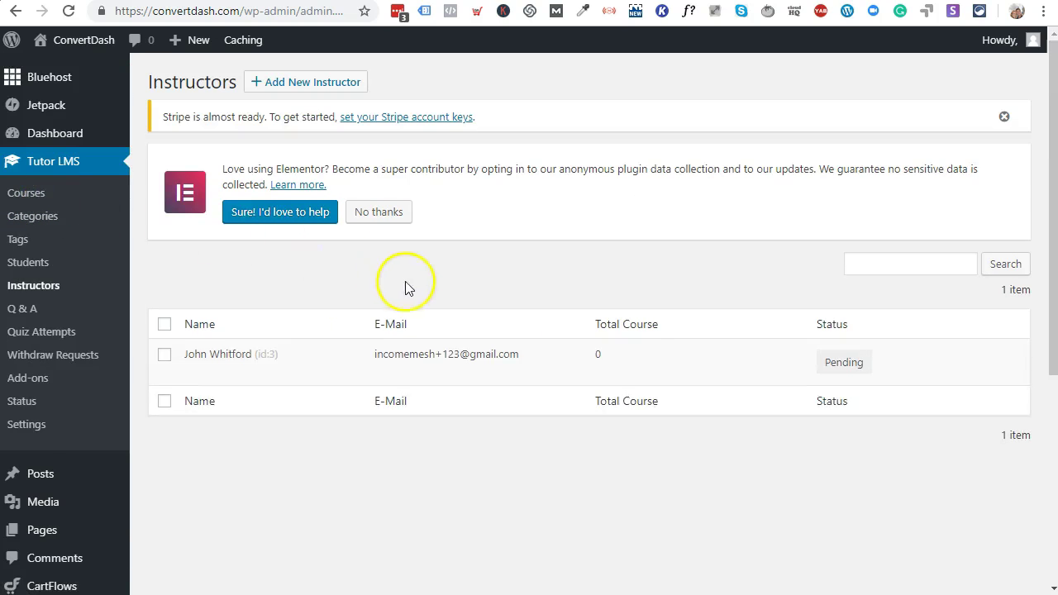
{"action": "left_click_drag", "start_coordinate": [822, 363], "coordinate": [890, 369]}
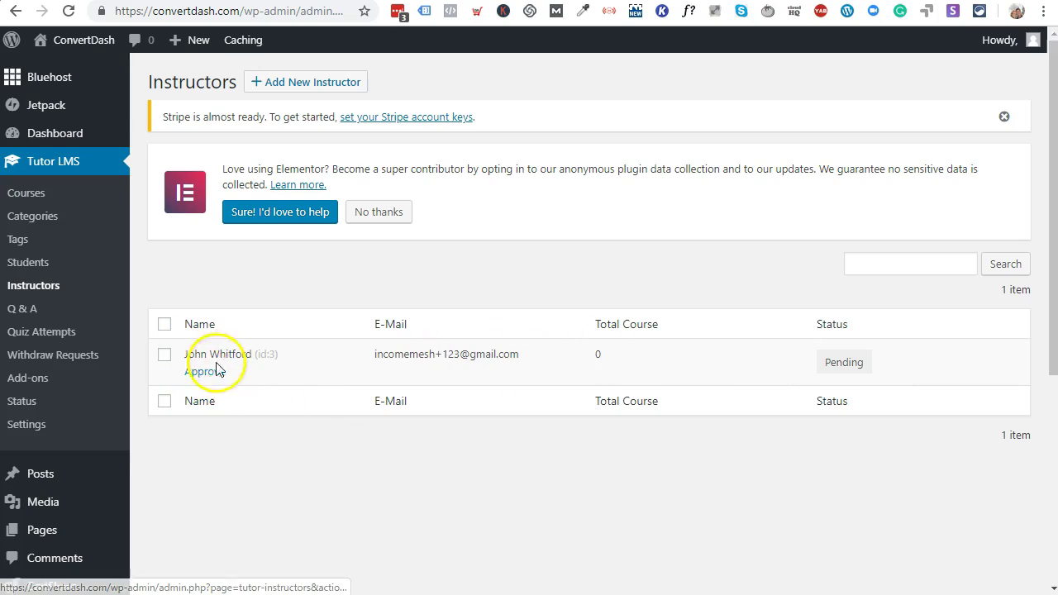
- Look through the Tutor LMS quiz attempts, withdraw requests and available pro add-ons
{"action": "left_click", "coordinate": [63, 332]}
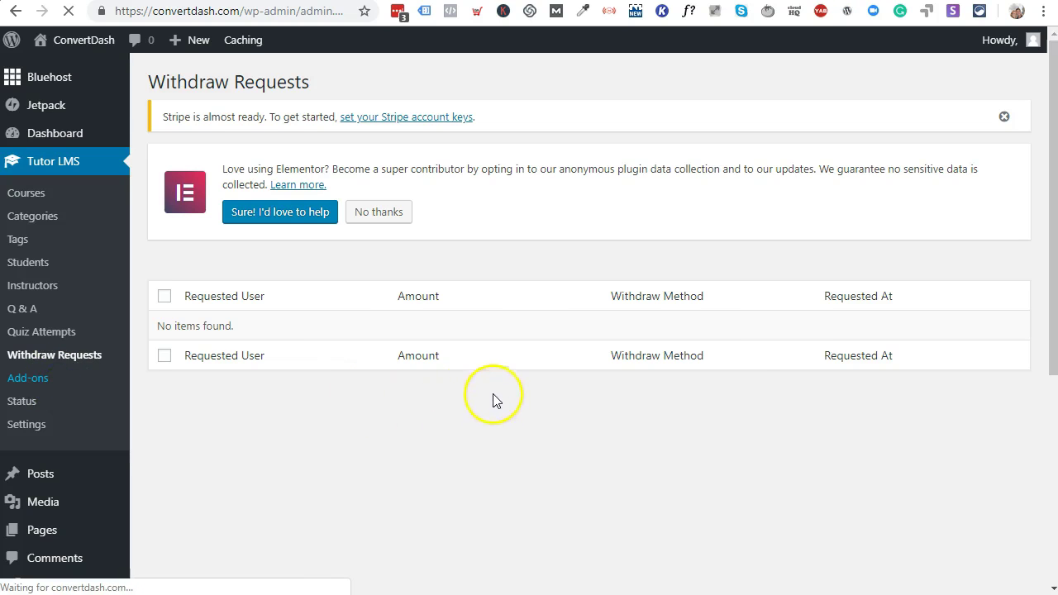
{"action": "scroll", "coordinate": [521, 406], "scroll_direction": "down", "scroll_amount": 1}
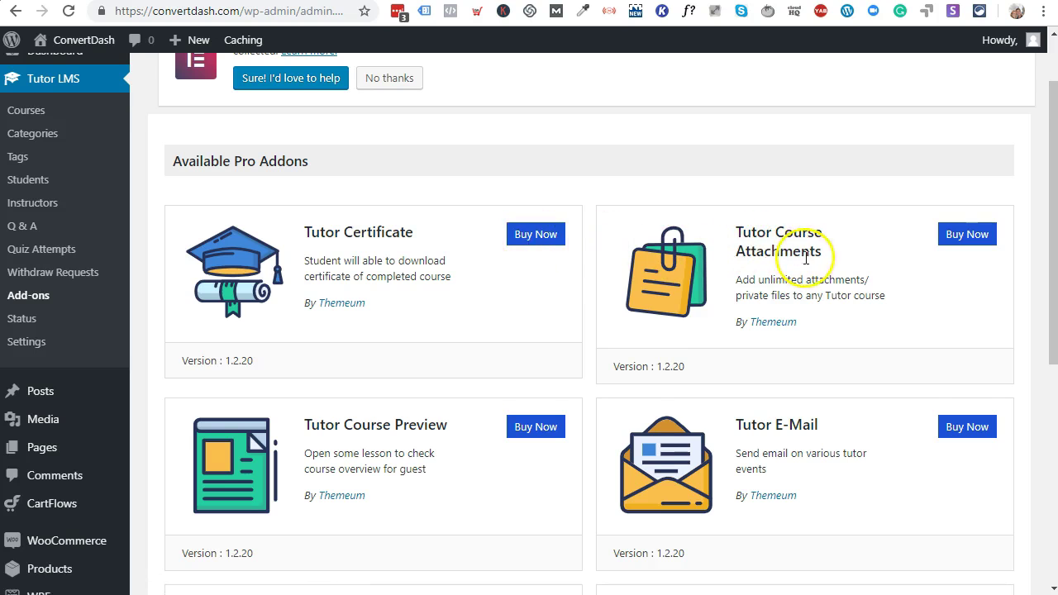
{"action": "scroll", "coordinate": [587, 325], "scroll_direction": "down", "scroll_amount": 1}
{"action": "scroll", "coordinate": [628, 349], "scroll_direction": "down", "scroll_amount": 1}
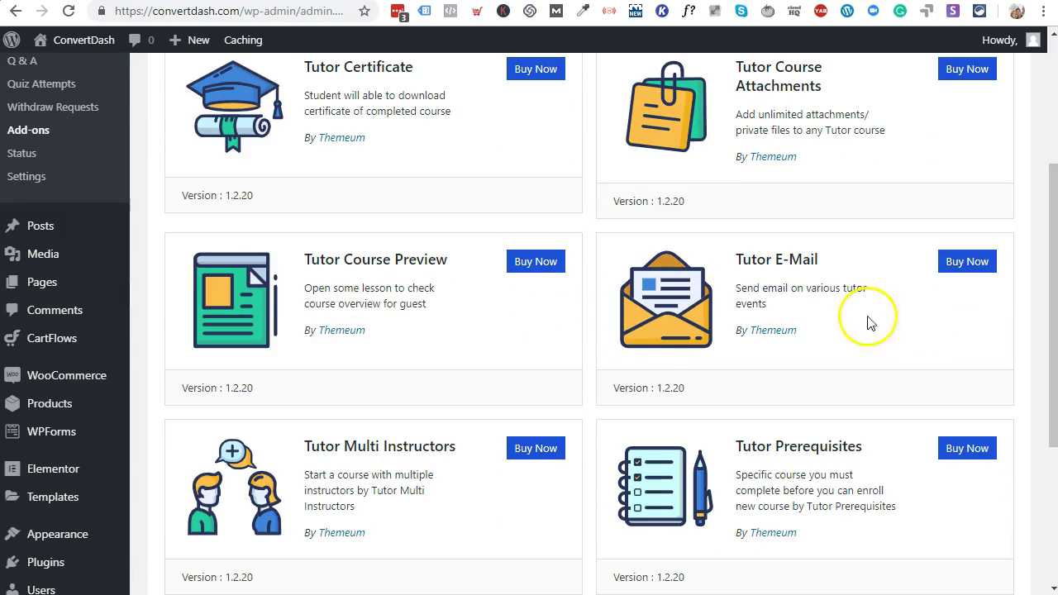
{"action": "scroll", "coordinate": [827, 294], "scroll_direction": "down", "scroll_amount": 3}
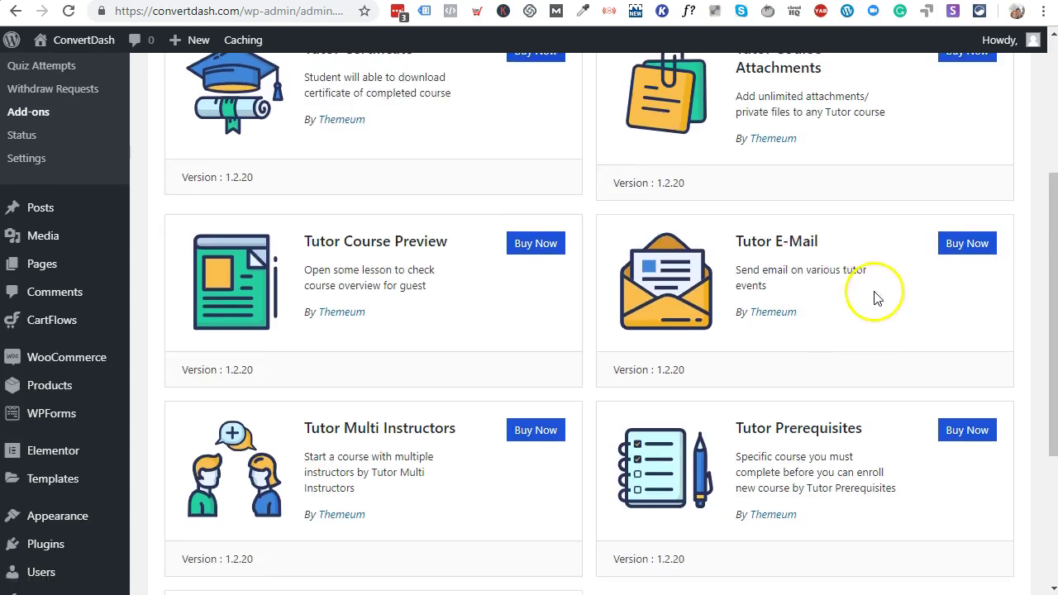
{"action": "scroll", "coordinate": [832, 300], "scroll_direction": "up", "scroll_amount": 6}
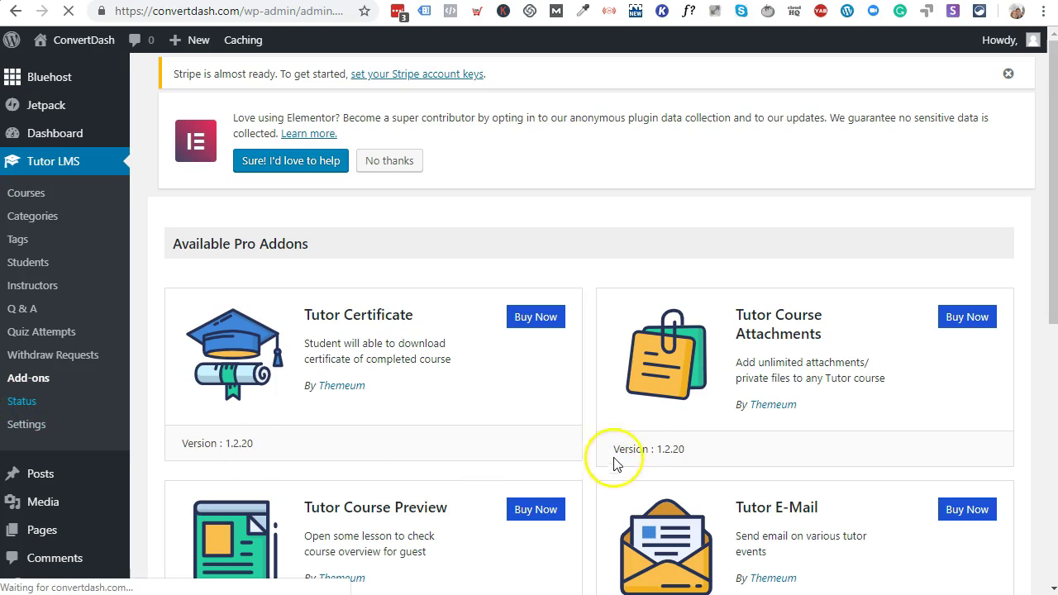
- Check the environment details on the Tutor LMS Status page, and review the General options in Tutor Settings
{"action": "scroll", "coordinate": [668, 439], "scroll_direction": "down", "scroll_amount": 5}
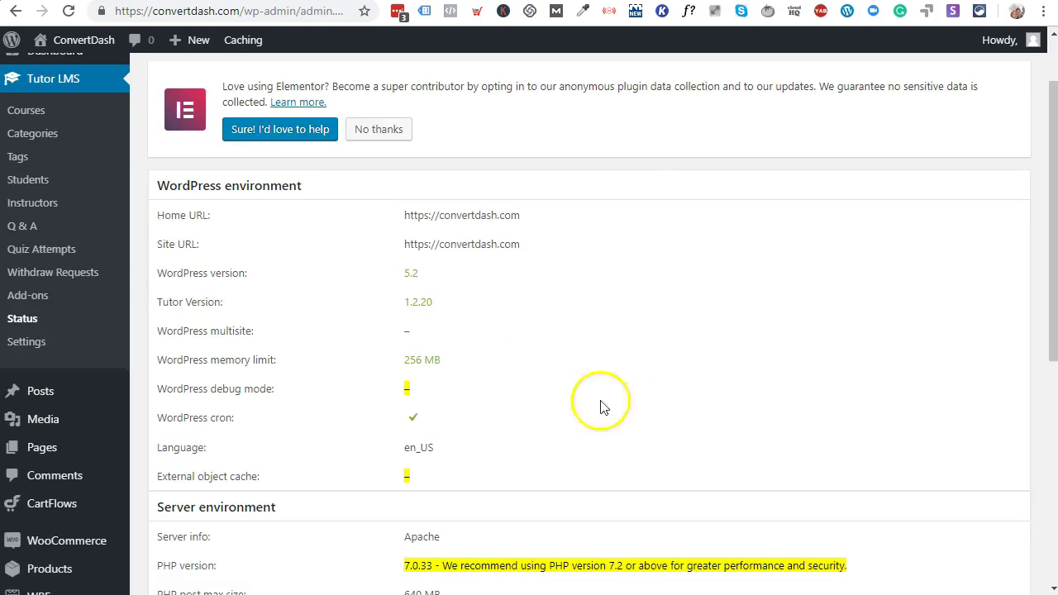
{"action": "scroll", "coordinate": [511, 377], "scroll_direction": "down", "scroll_amount": 3}
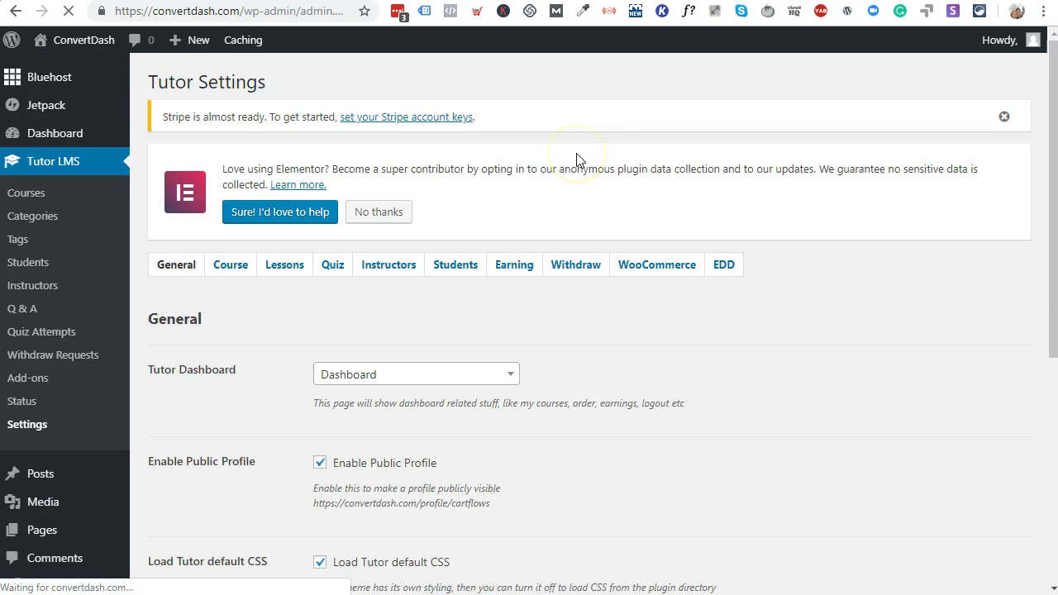
{"action": "scroll", "coordinate": [913, 390], "scroll_direction": "down", "scroll_amount": 3}
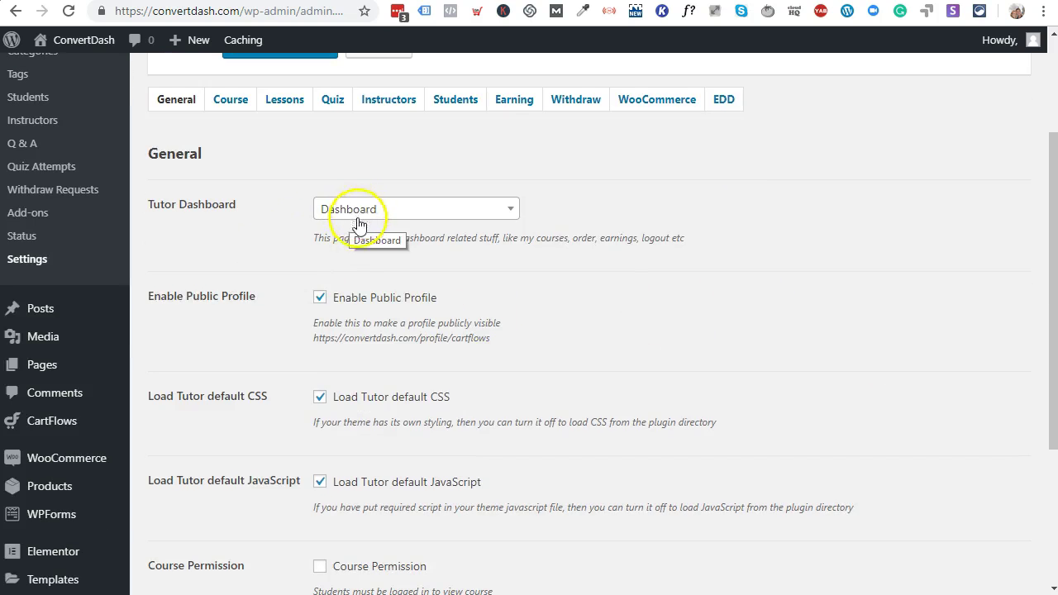
{"action": "scroll", "coordinate": [657, 314], "scroll_direction": "down", "scroll_amount": 2}
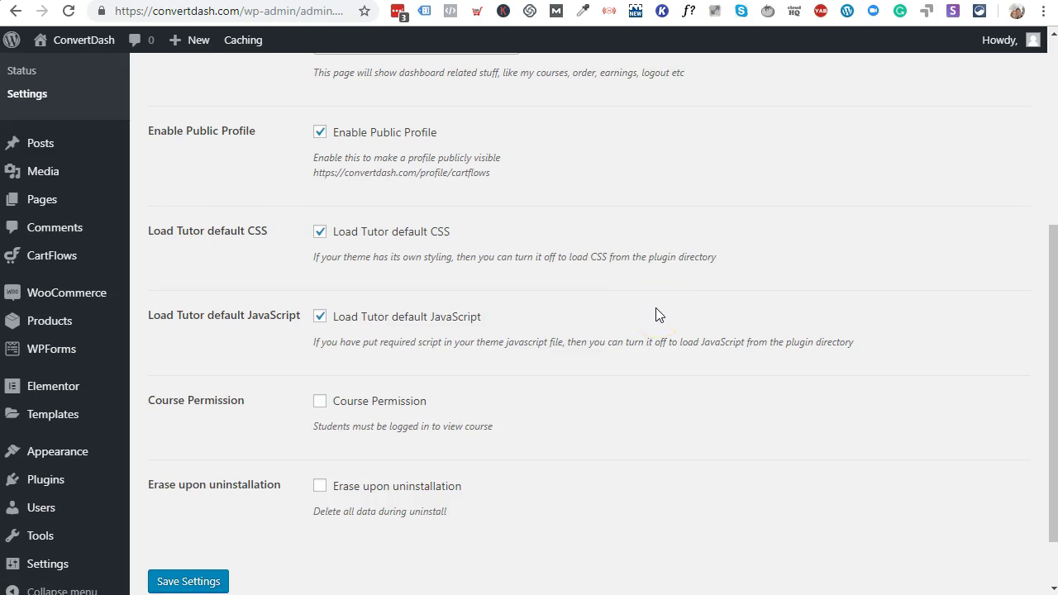
{"action": "scroll", "coordinate": [784, 273], "scroll_direction": "up", "scroll_amount": 5}
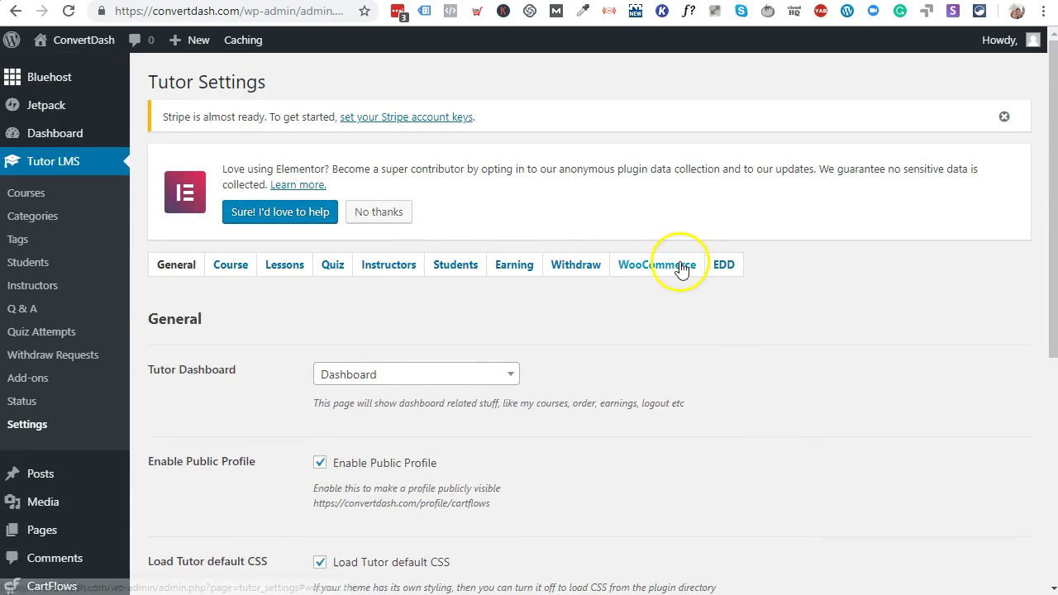
- Enable WooCommerce for selling courses in the Tutor LMS settings and save them
{"action": "left_click", "coordinate": [679, 264]}
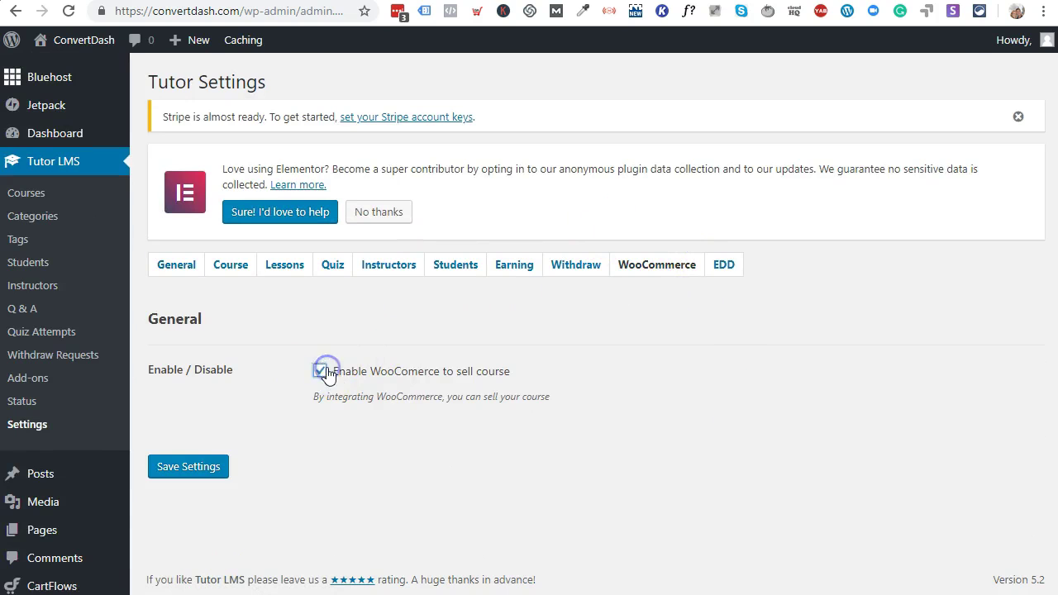
{"action": "left_click", "coordinate": [205, 468]}
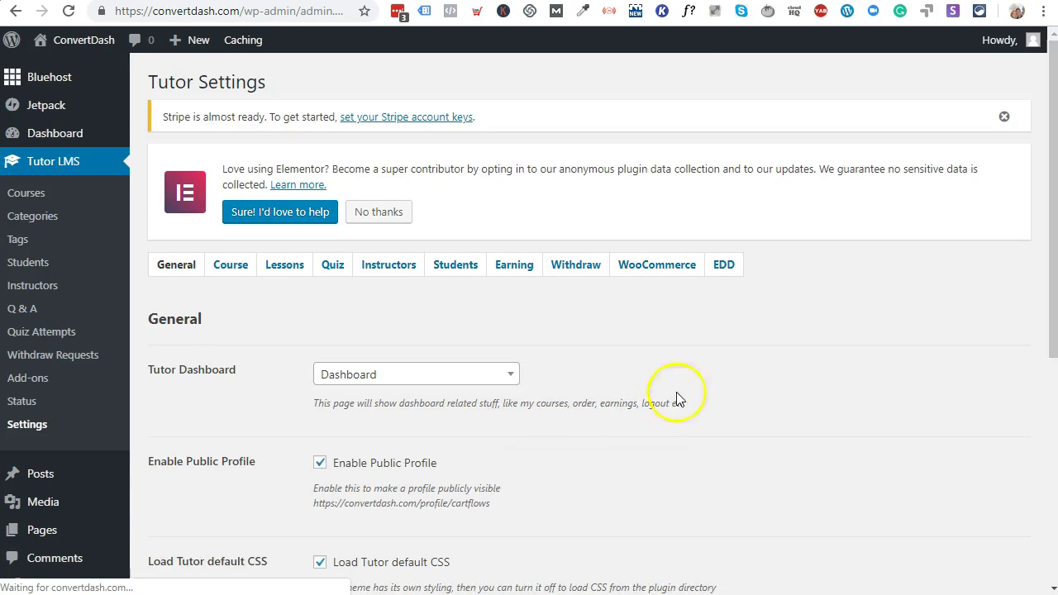
{"action": "scroll", "coordinate": [91, 381], "scroll_direction": "down", "scroll_amount": 2}
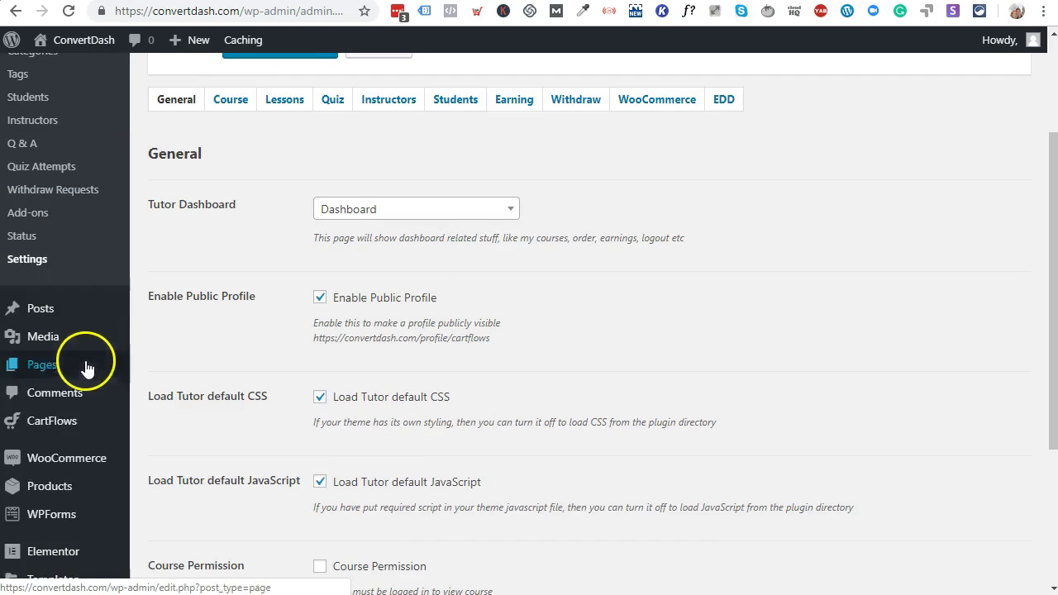
- Copy the title from the published course page and use it as a new WooCommerce product's name, "First Tutor LMS Course"
{"action": "mouse_move", "coordinate": [64, 484]}
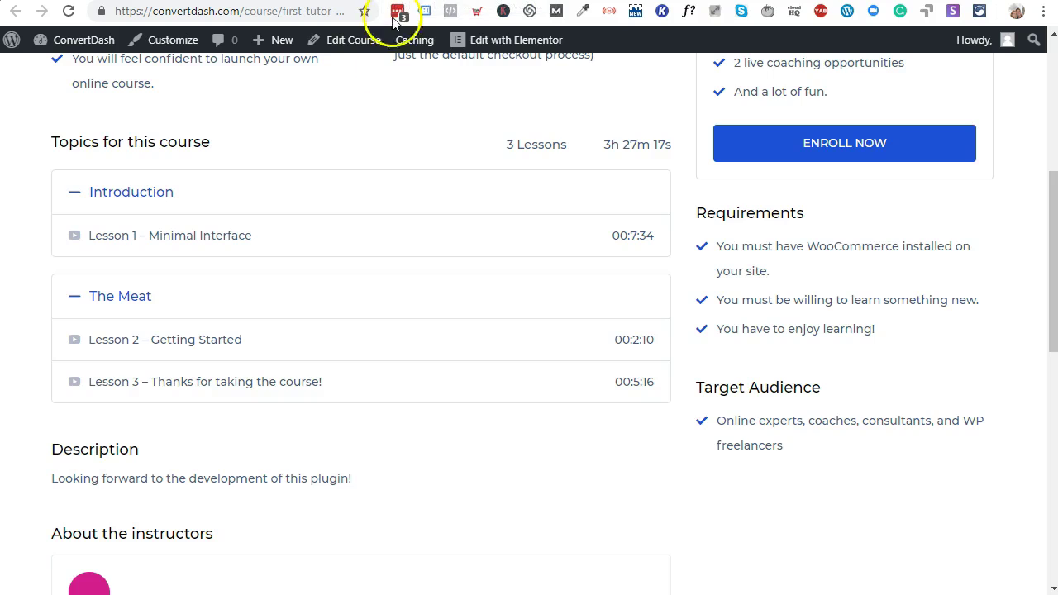
{"action": "scroll", "coordinate": [355, 224], "scroll_direction": "up", "scroll_amount": 5}
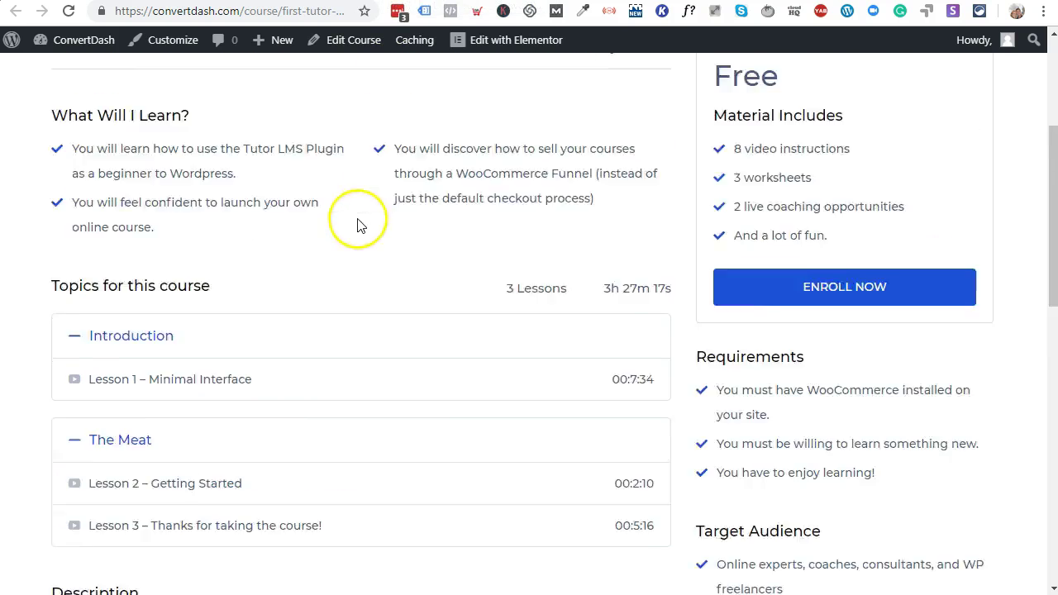
{"action": "left_click_drag", "start_coordinate": [51, 190], "coordinate": [442, 207]}
{"action": "key", "text": "ctrl+c"}
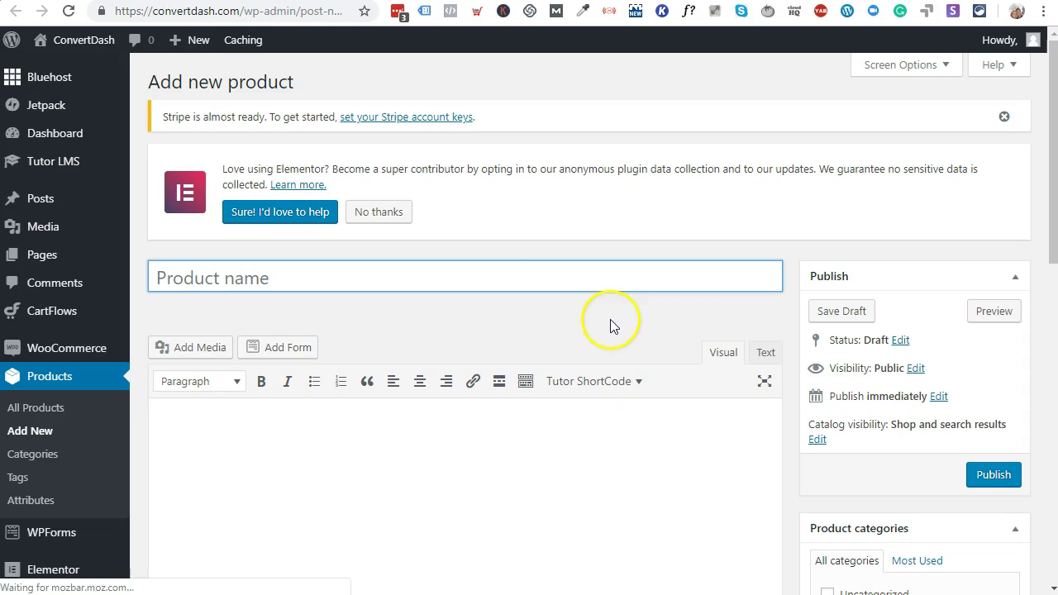
{"action": "left_click", "coordinate": [496, 285]}
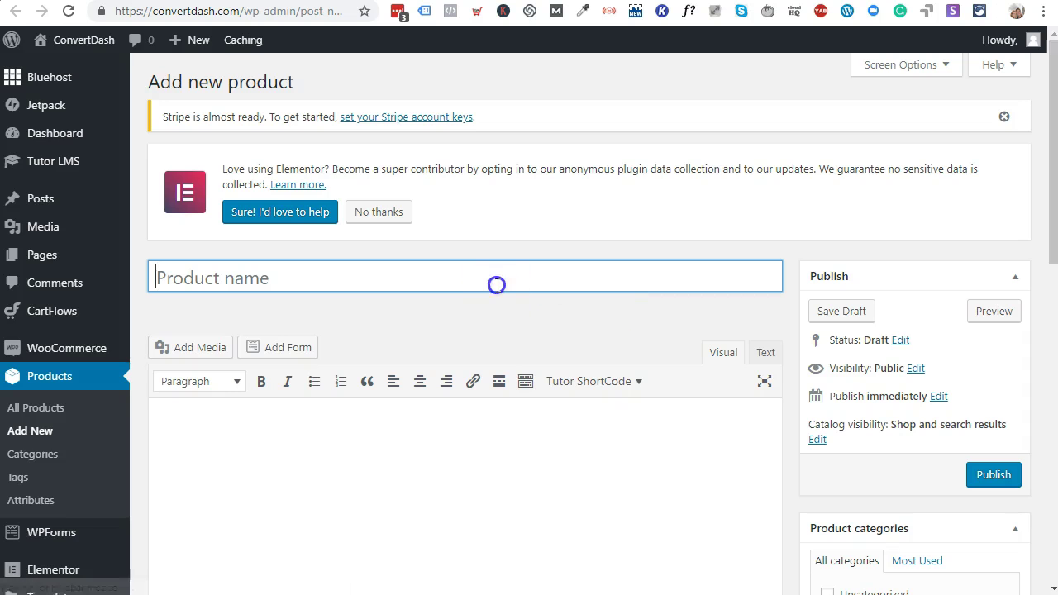
{"action": "key", "text": "ctrl+v"}
{"action": "left_click", "coordinate": [459, 322]}
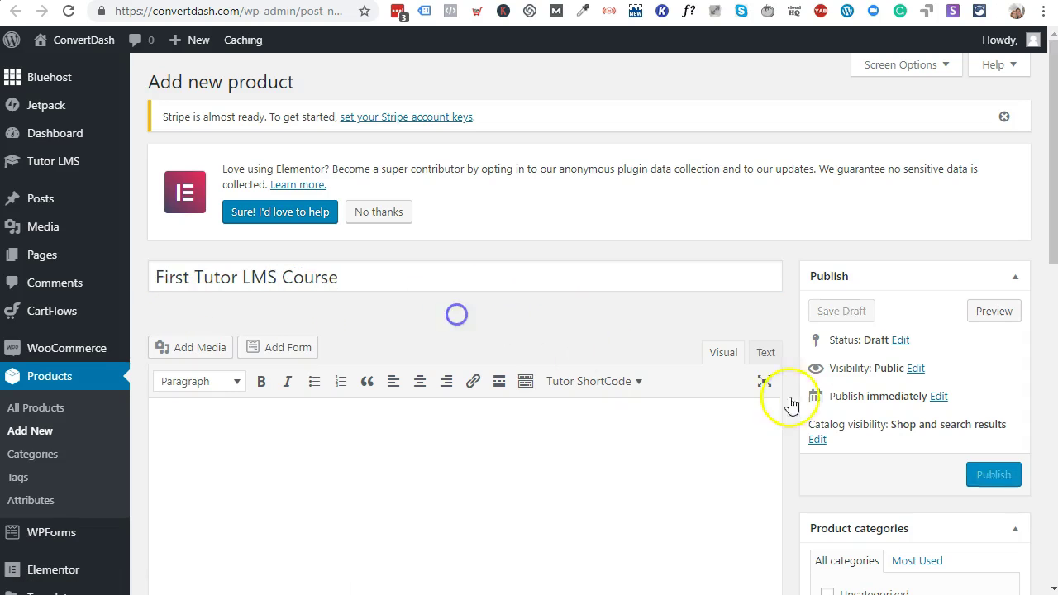
- Set the new product's regular price to $27
{"action": "scroll", "coordinate": [791, 402], "scroll_direction": "down", "scroll_amount": 3}
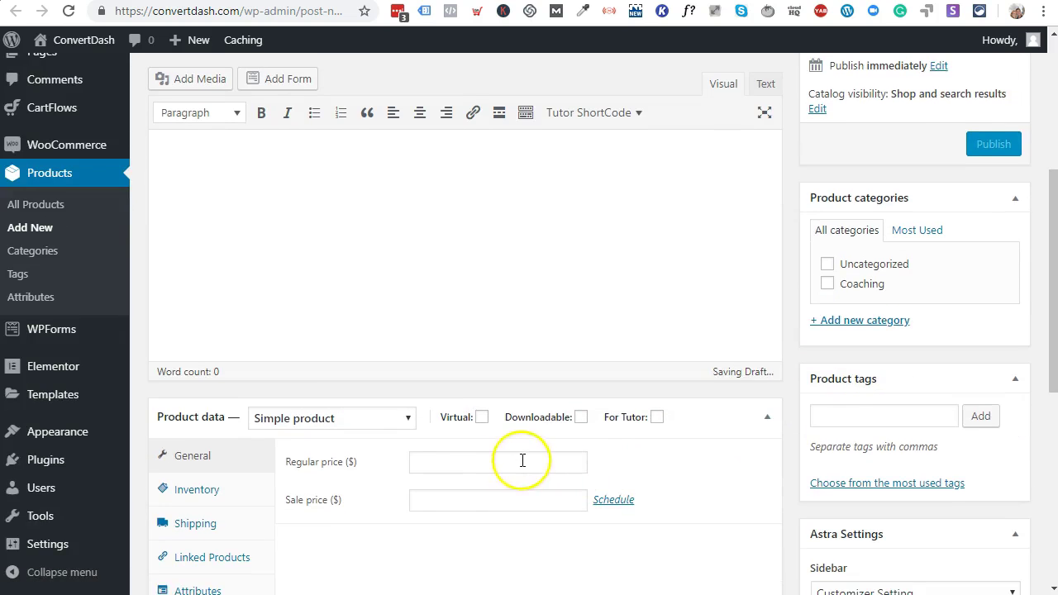
{"action": "left_click", "coordinate": [460, 462]}
{"action": "type", "text": "27"}
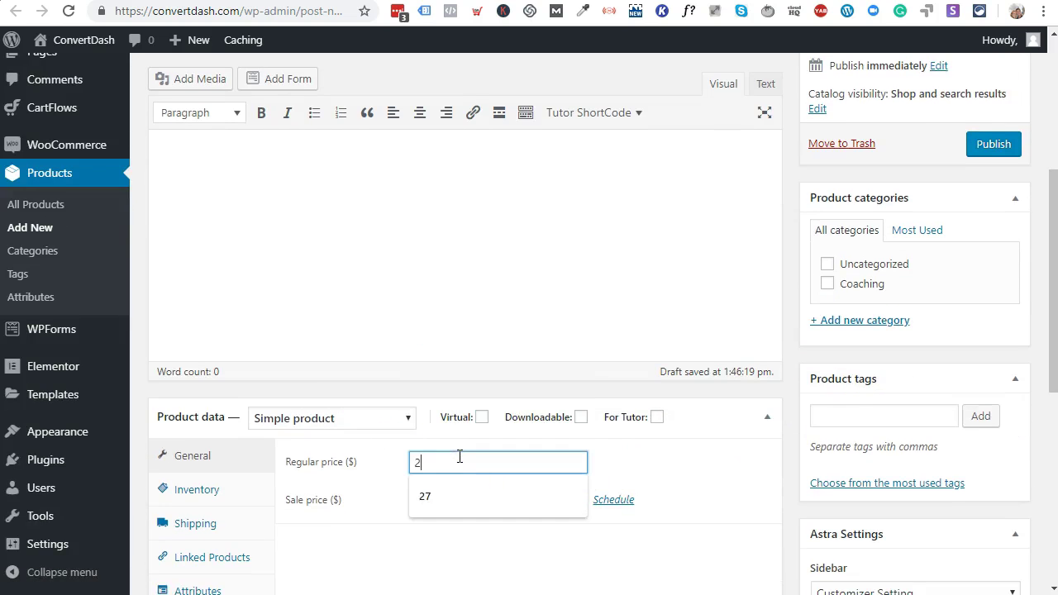
- Keep the product type as Simple product and mark the product as Virtual and For Tutor
{"action": "left_click", "coordinate": [395, 429]}
{"action": "left_click", "coordinate": [388, 415]}
{"action": "left_click", "coordinate": [466, 439]}
{"action": "left_click", "coordinate": [383, 416]}
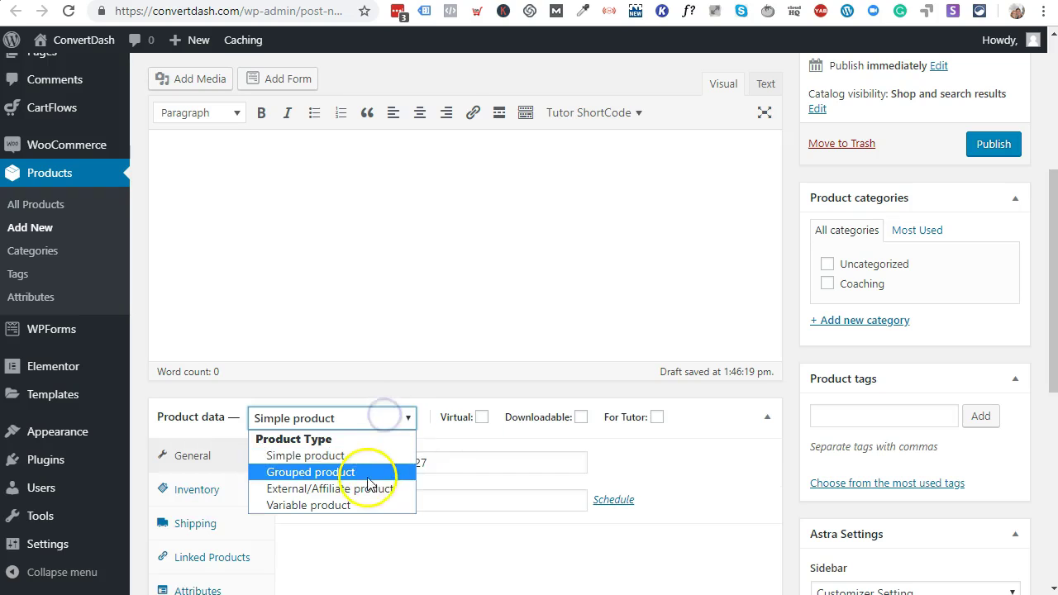
{"action": "left_click", "coordinate": [353, 456]}
{"action": "left_click", "coordinate": [482, 418]}
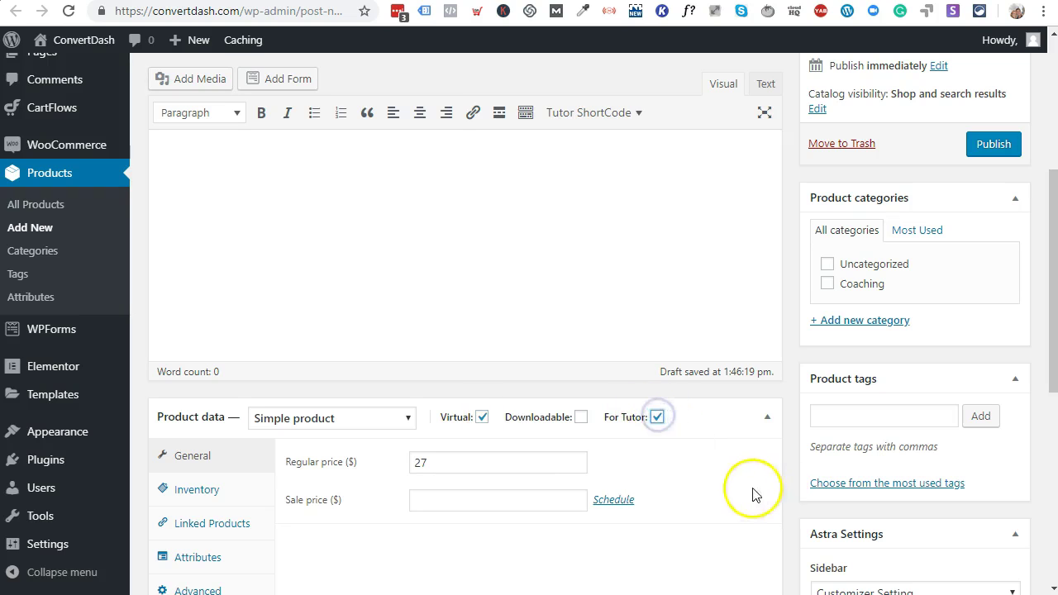
- Publish the new "First Tutor LMS Course" product
{"action": "scroll", "coordinate": [748, 487], "scroll_direction": "down", "scroll_amount": 2}
{"action": "scroll", "coordinate": [737, 481], "scroll_direction": "up", "scroll_amount": 1}
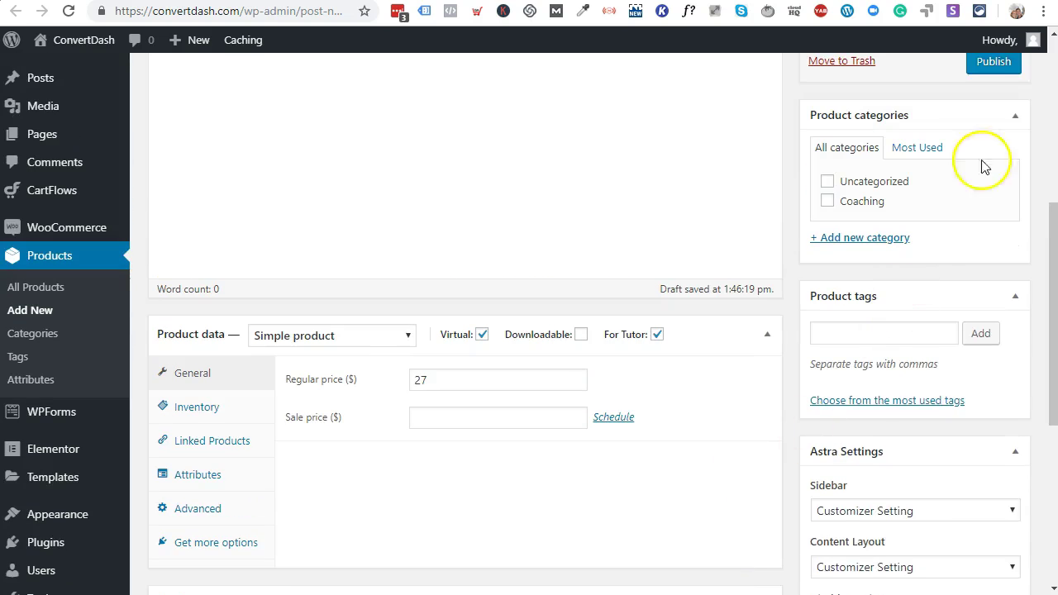
{"action": "left_click", "coordinate": [995, 67]}
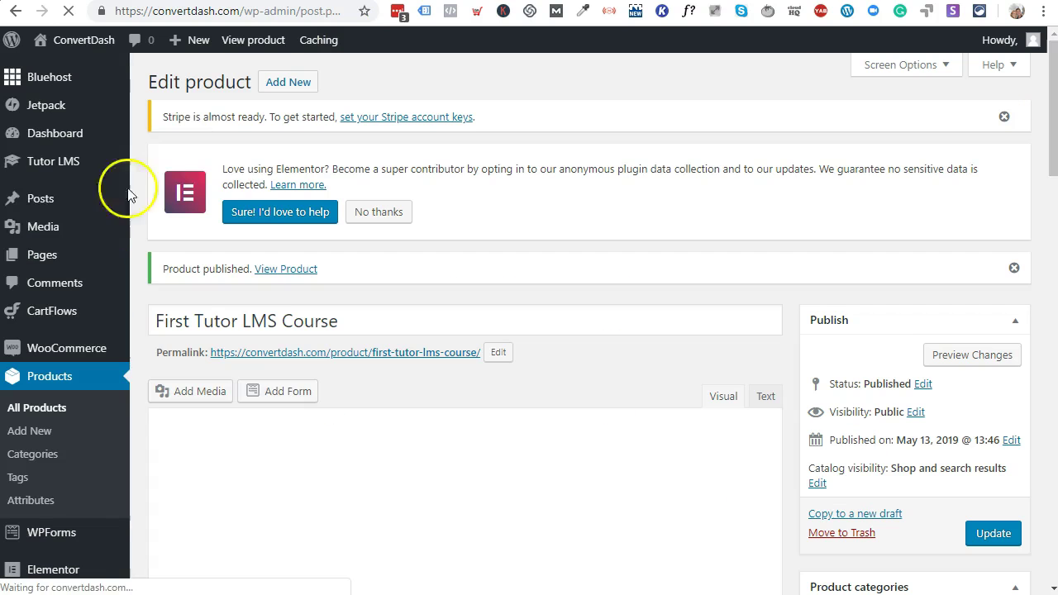
- Attach the "First Tutor LMS Course" product to the Tutor LMS course of the same name and update the course
{"action": "mouse_move", "coordinate": [127, 171]}
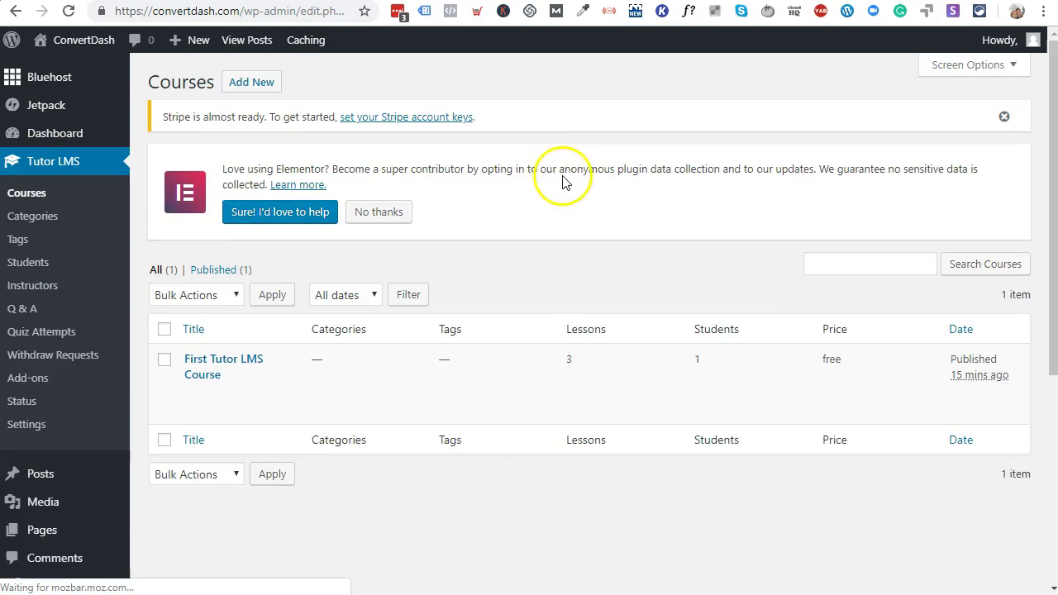
{"action": "left_click", "coordinate": [215, 359]}
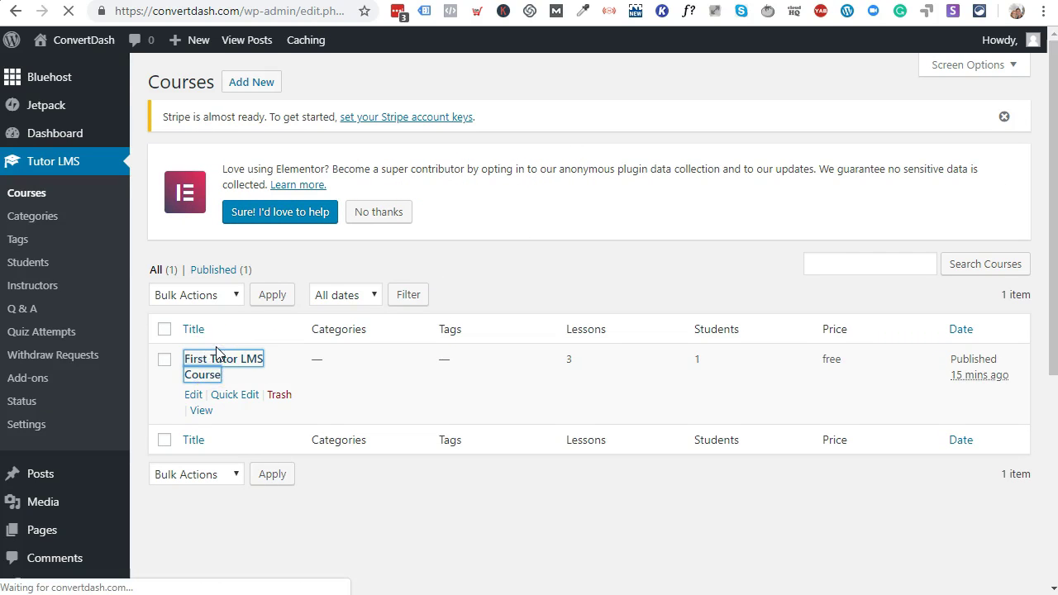
{"action": "scroll", "coordinate": [626, 415], "scroll_direction": "down", "scroll_amount": 2}
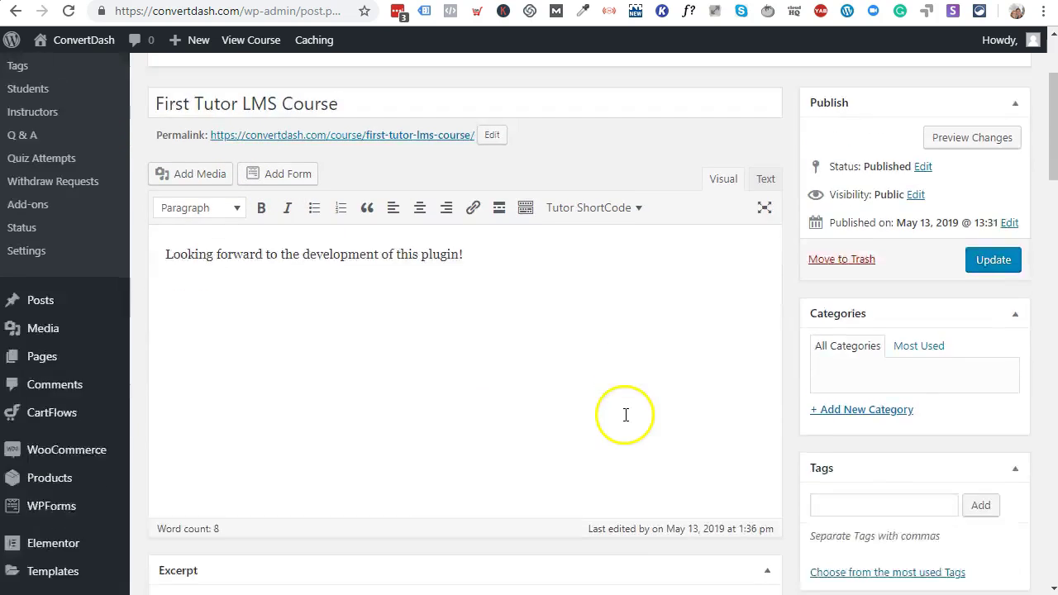
{"action": "scroll", "coordinate": [626, 415], "scroll_direction": "down", "scroll_amount": 6}
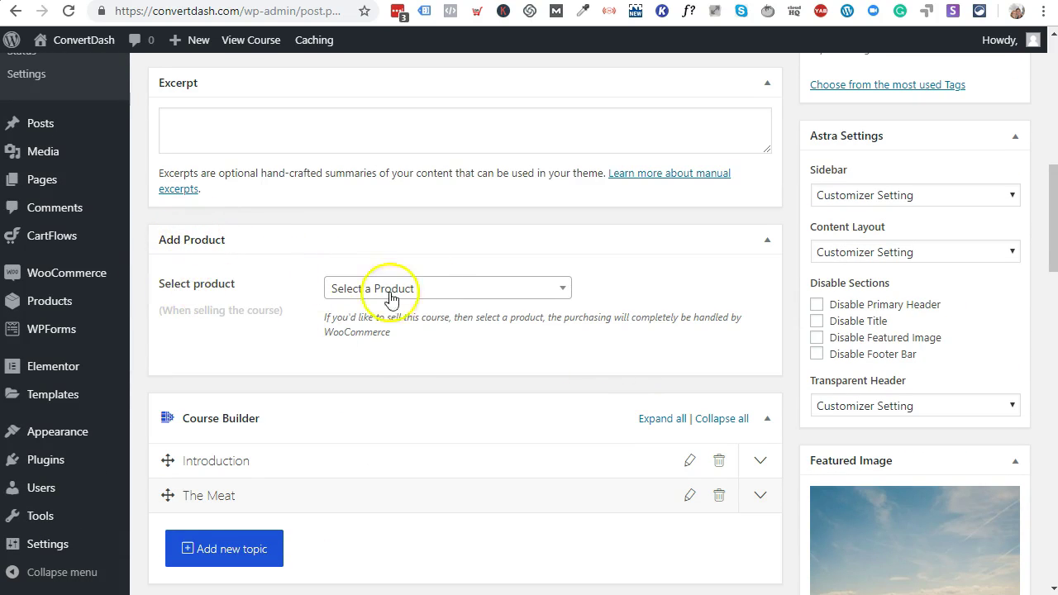
{"action": "left_click", "coordinate": [427, 289]}
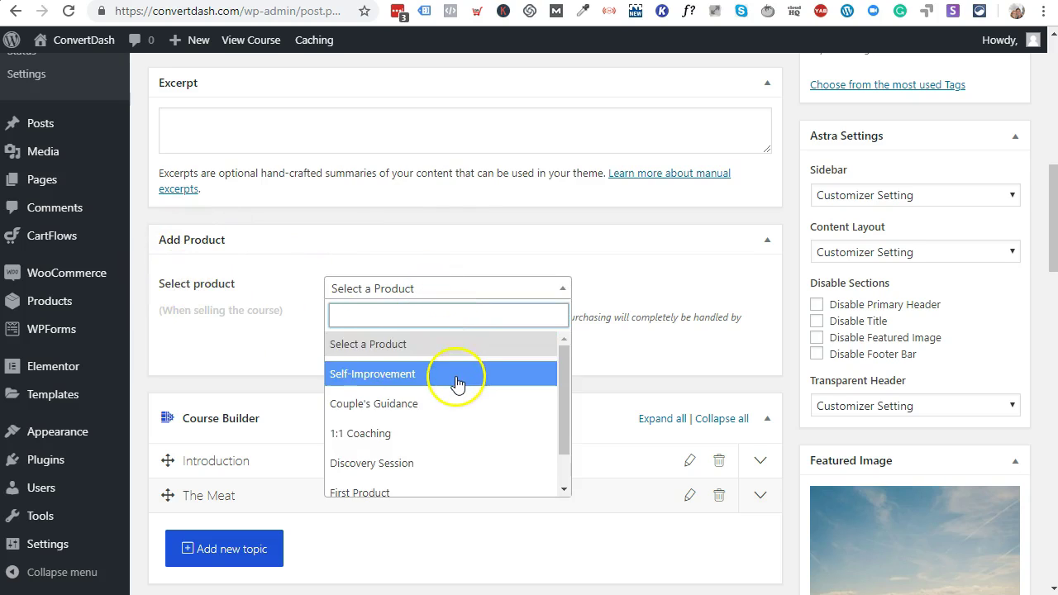
{"action": "scroll", "coordinate": [455, 380], "scroll_direction": "down", "scroll_amount": 1}
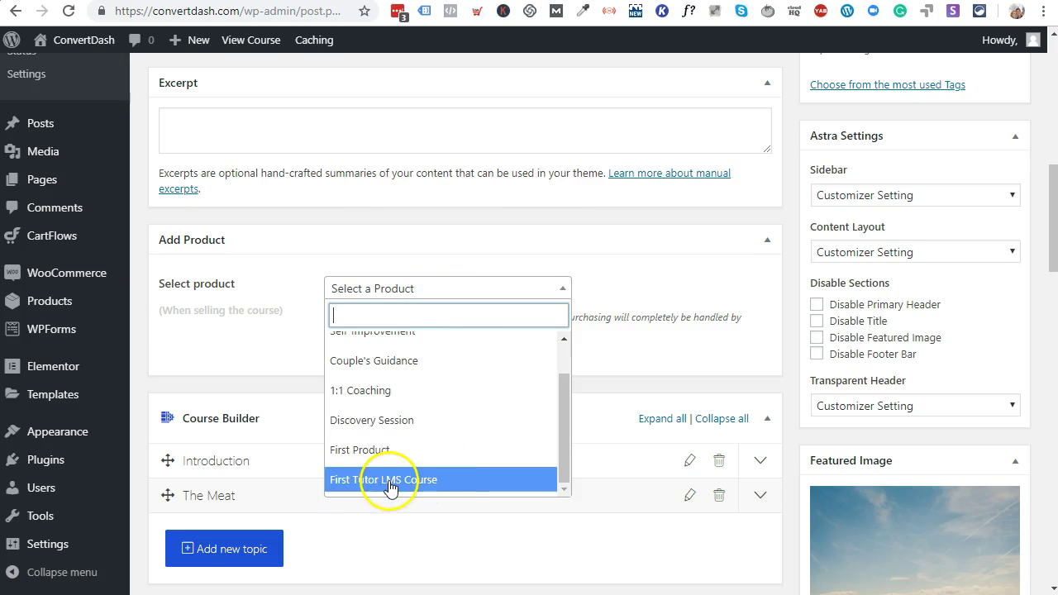
{"action": "left_click", "coordinate": [429, 486]}
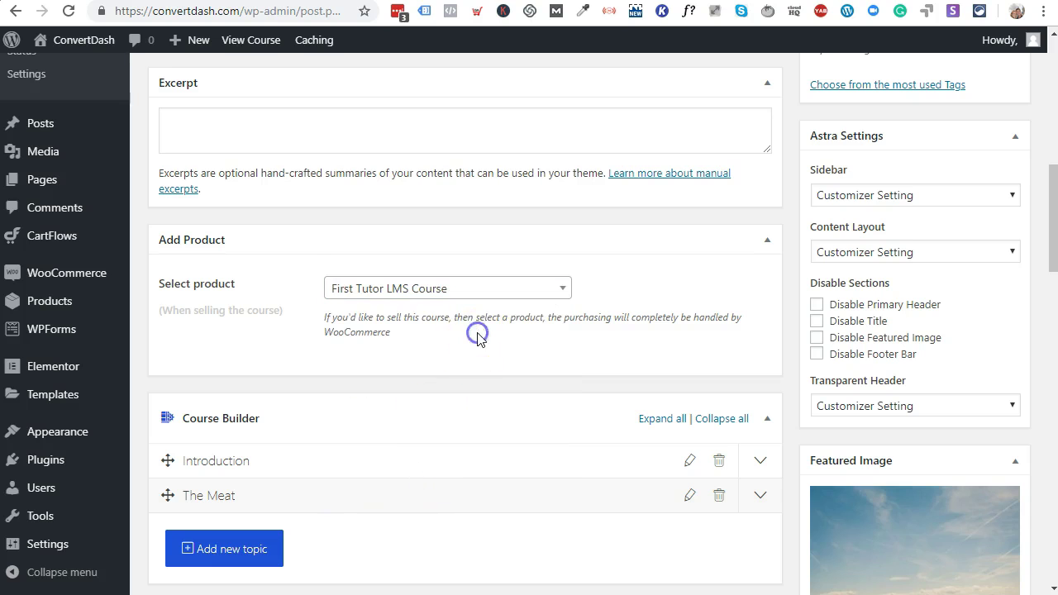
{"action": "scroll", "coordinate": [583, 394], "scroll_direction": "up", "scroll_amount": 6}
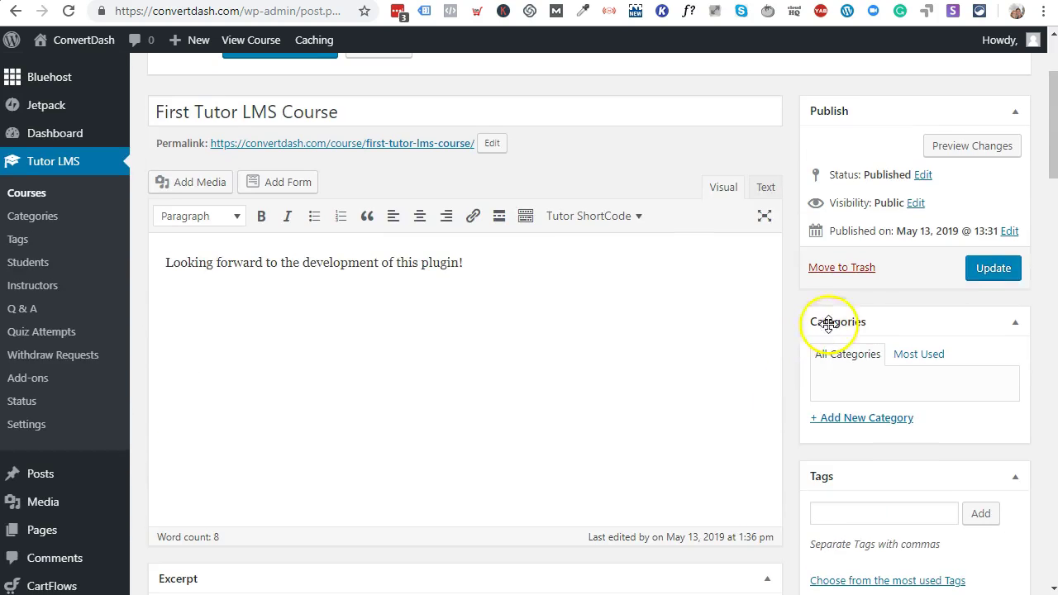
{"action": "left_click", "coordinate": [993, 268]}
- View the updated course page in an incognito window, check its price and enrollment box, and close the window
{"action": "right_click", "coordinate": [248, 40]}
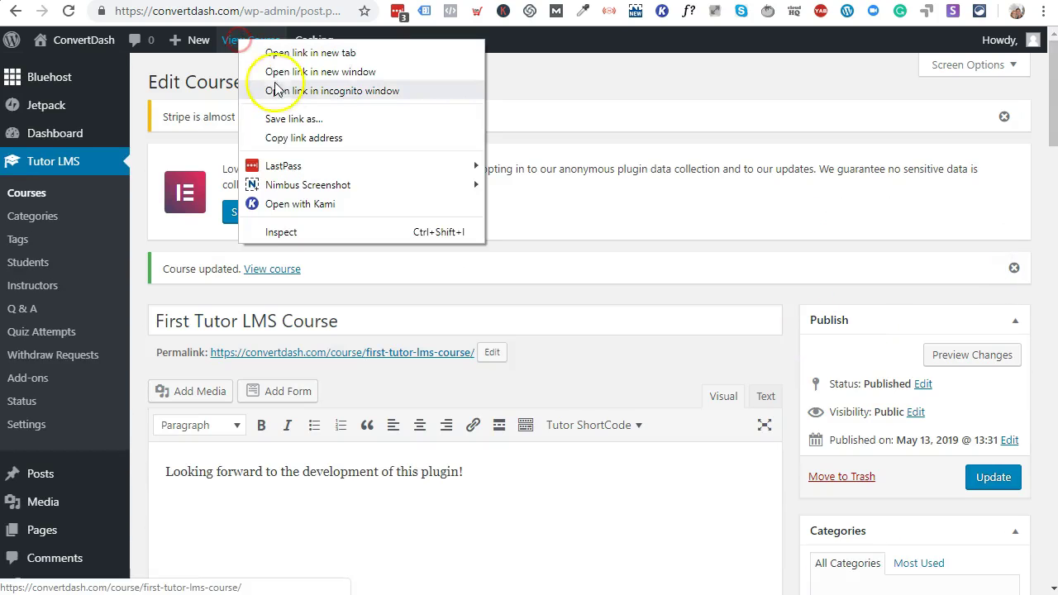
{"action": "left_click", "coordinate": [280, 89]}
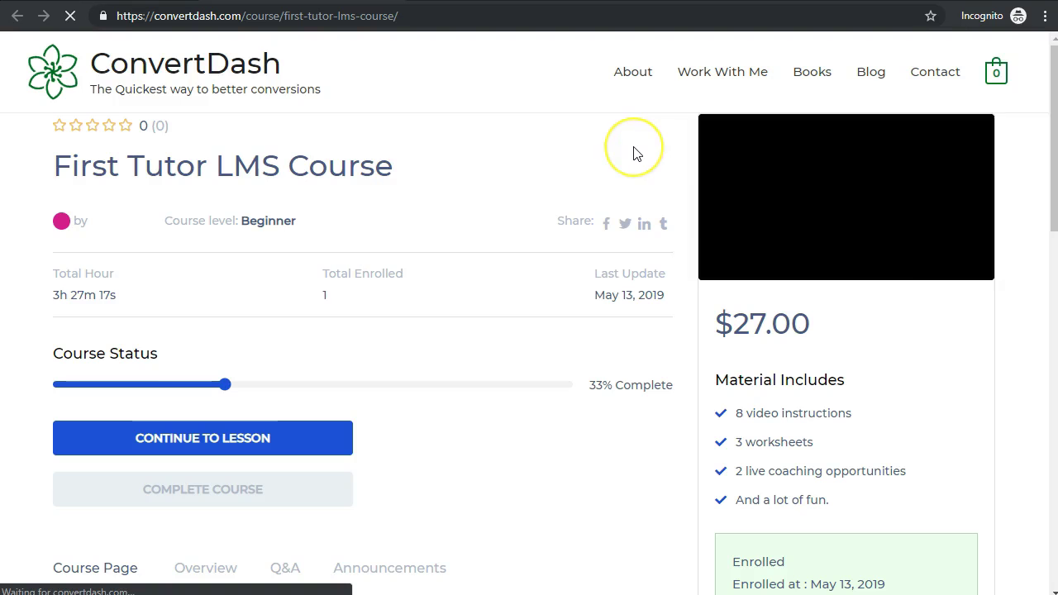
{"action": "scroll", "coordinate": [634, 152], "scroll_direction": "down", "scroll_amount": 2}
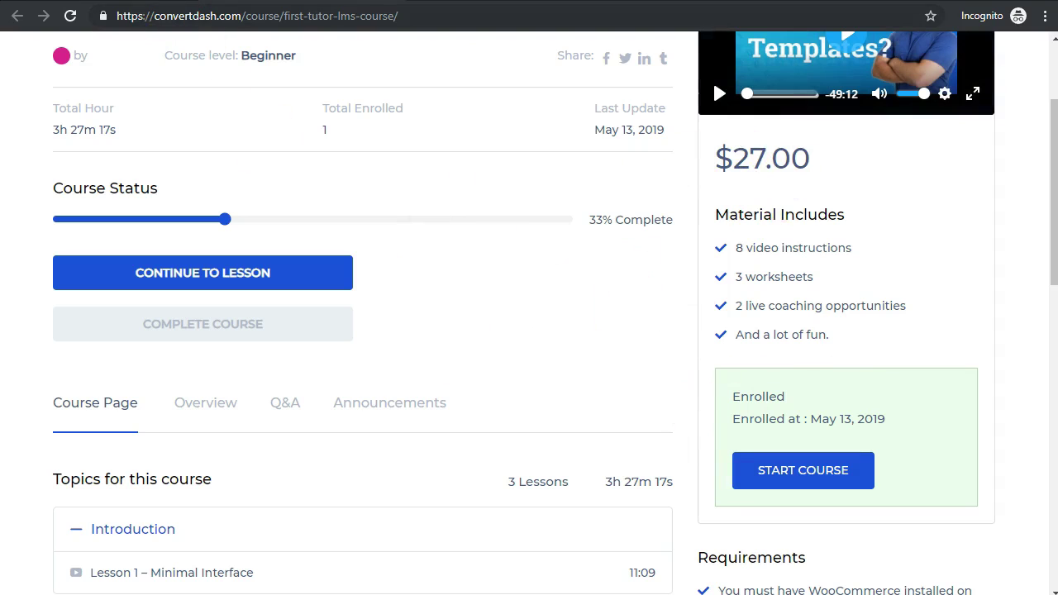
{"action": "key", "text": "alt+F4"}
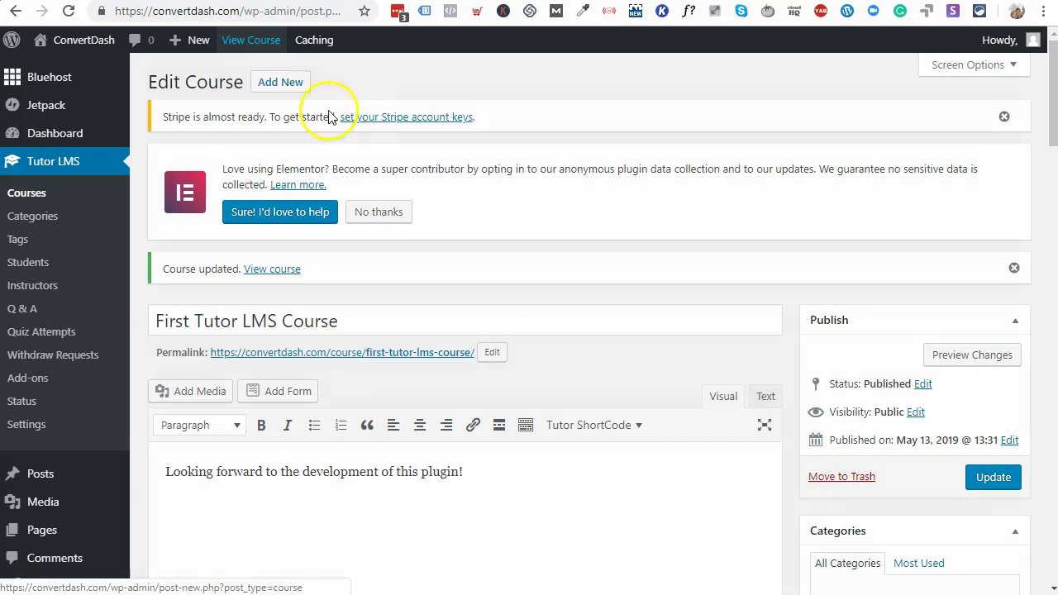
- Reopen the course page in a fresh incognito window and check the price and purchase option shown to visitors
{"action": "right_click", "coordinate": [238, 40]}
{"action": "left_click", "coordinate": [268, 95]}
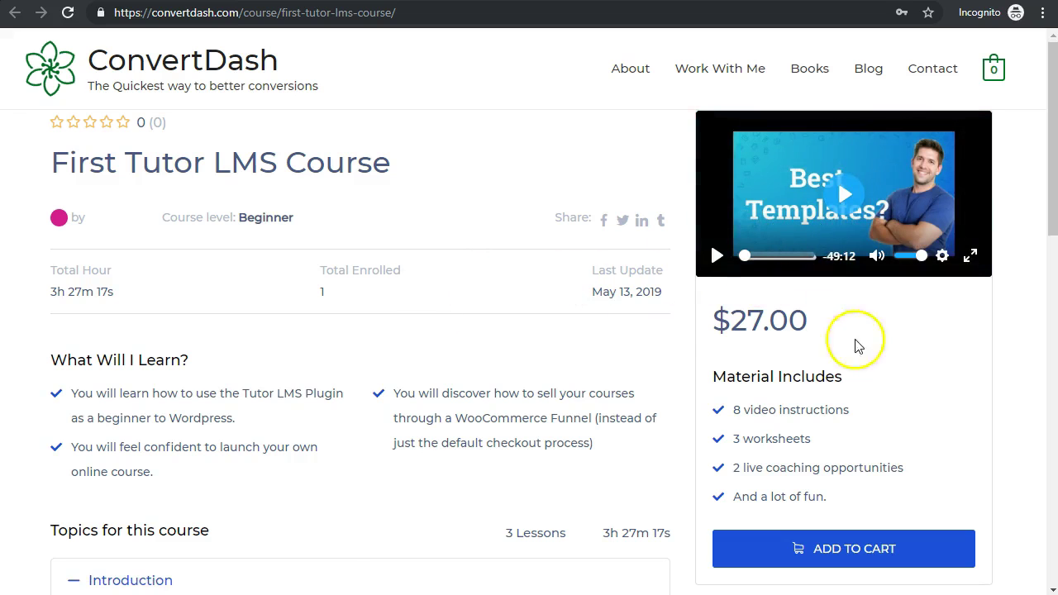
{"action": "left_click_drag", "start_coordinate": [723, 319], "coordinate": [814, 322]}
{"action": "left_click", "coordinate": [722, 322]}
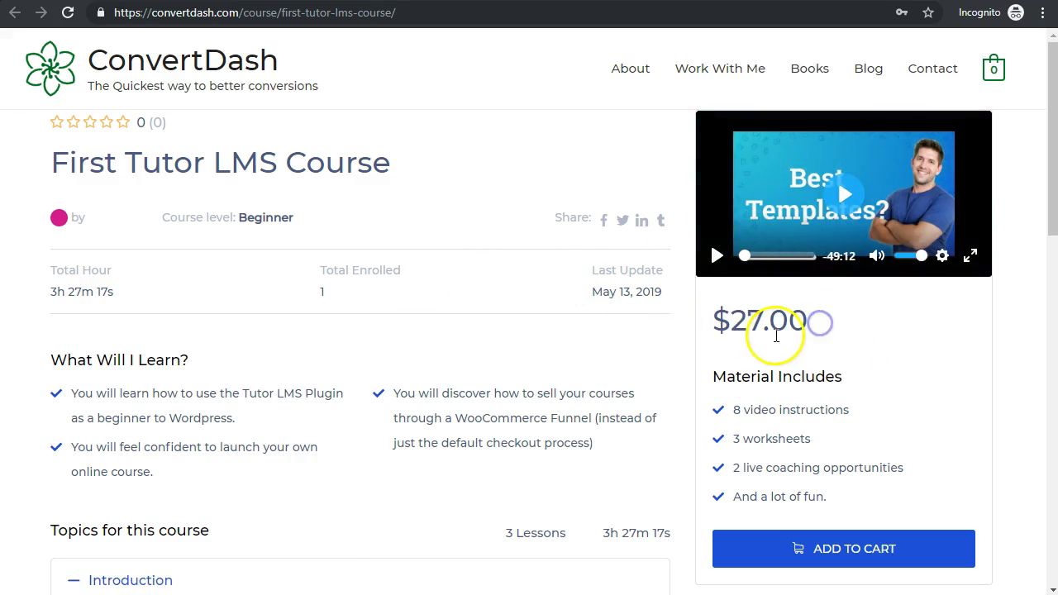
{"action": "scroll", "coordinate": [956, 461], "scroll_direction": "down", "scroll_amount": 1}
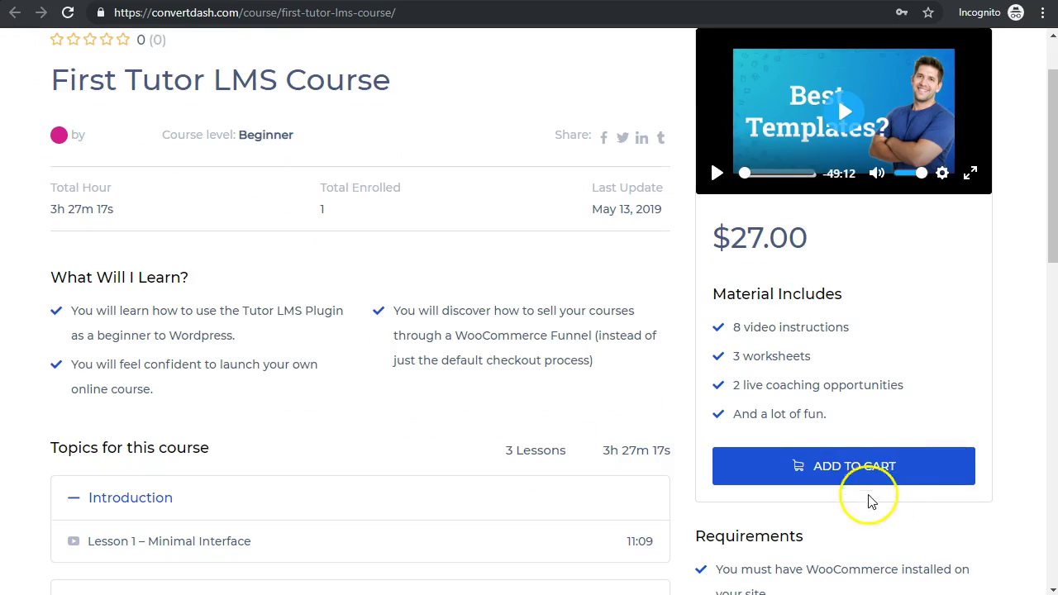
- Try to add the course to the cart as a logged-out visitor and examine the login form and its username field
{"action": "left_click", "coordinate": [864, 471]}
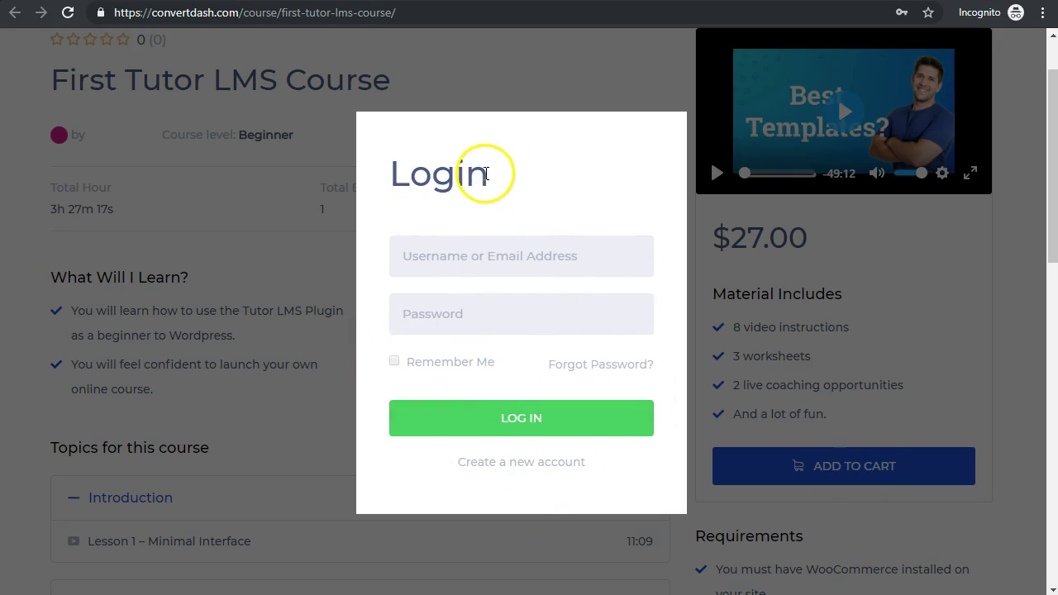
{"action": "left_click_drag", "start_coordinate": [486, 172], "coordinate": [399, 176]}
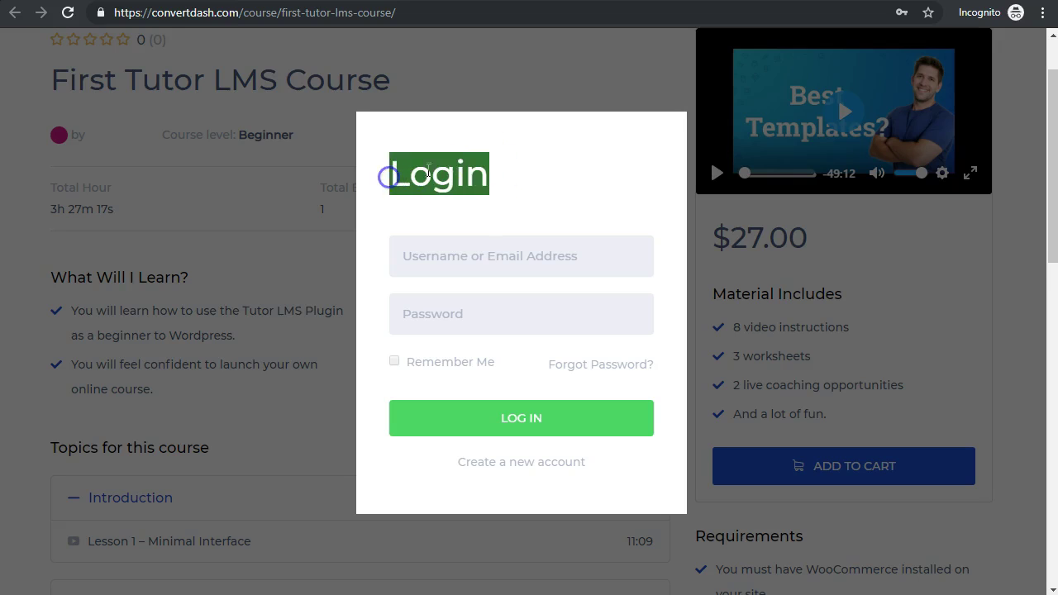
{"action": "left_click", "coordinate": [501, 154]}
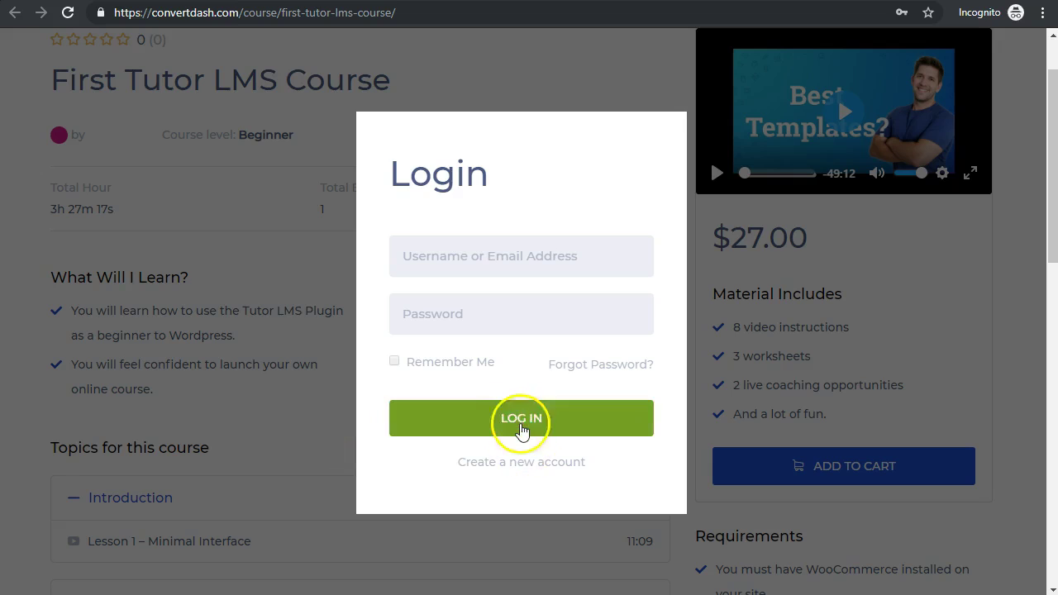
{"action": "left_click", "coordinate": [539, 263]}
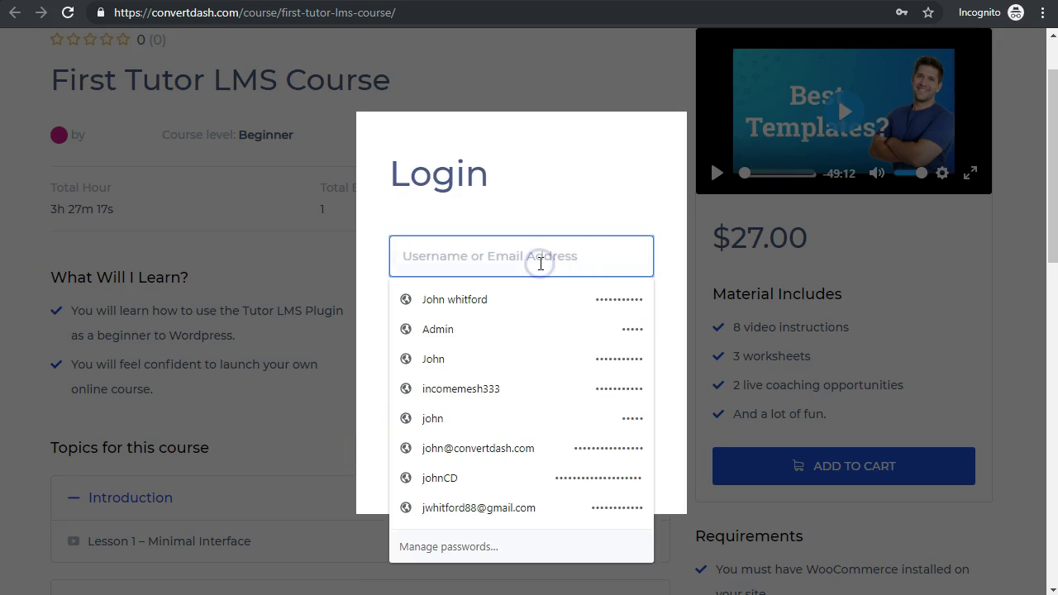
{"action": "type", "text": "incom"}
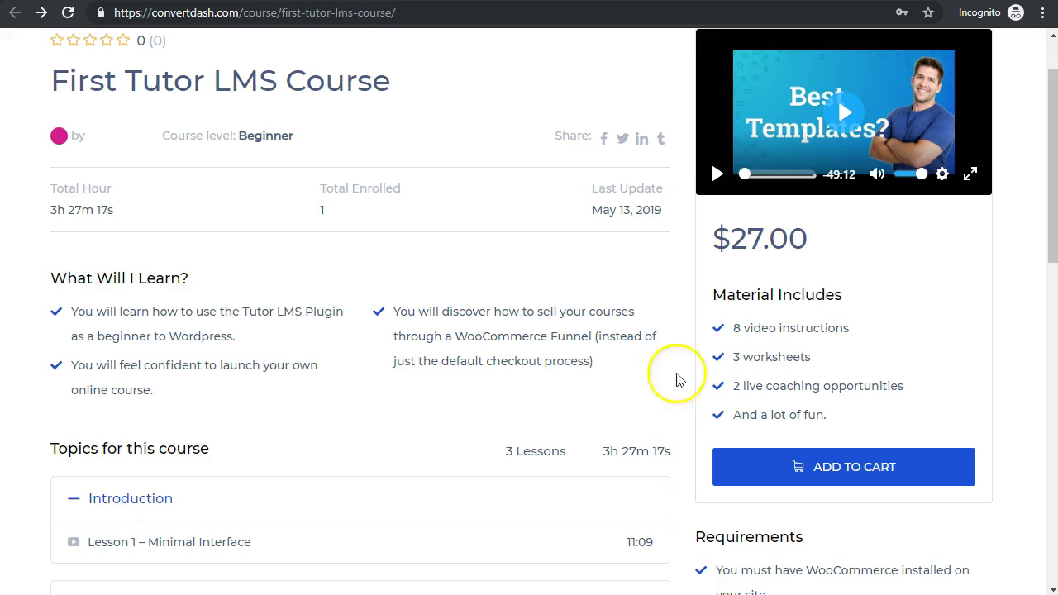
{"action": "scroll", "coordinate": [851, 306], "scroll_direction": "up", "scroll_amount": 1}
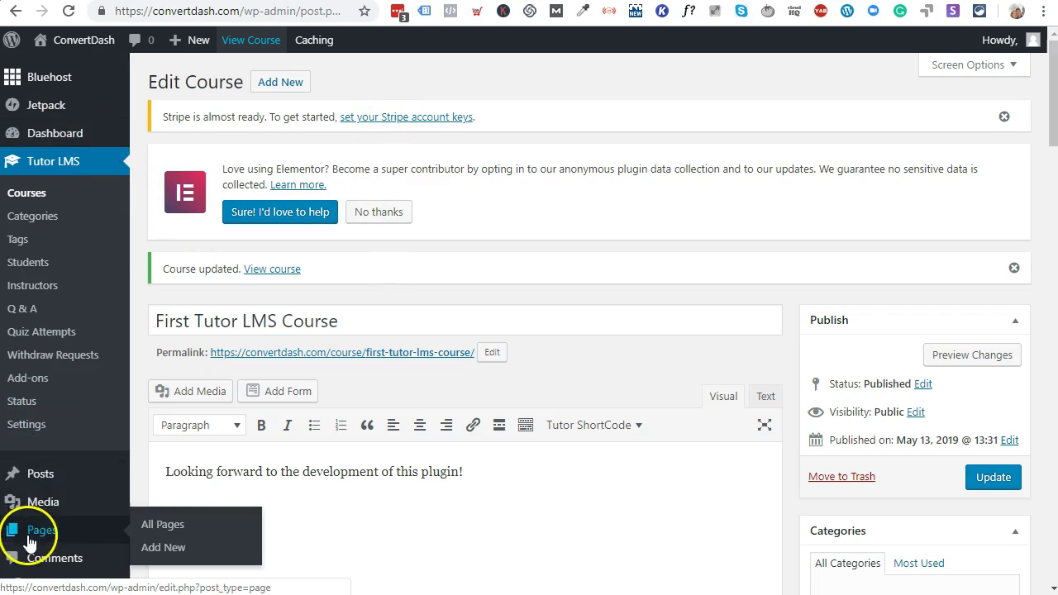
- Return to the WordPress admin and bring up the CartFlows options
{"action": "scroll", "coordinate": [28, 477], "scroll_direction": "down", "scroll_amount": 1}
{"action": "mouse_move", "coordinate": [35, 516]}
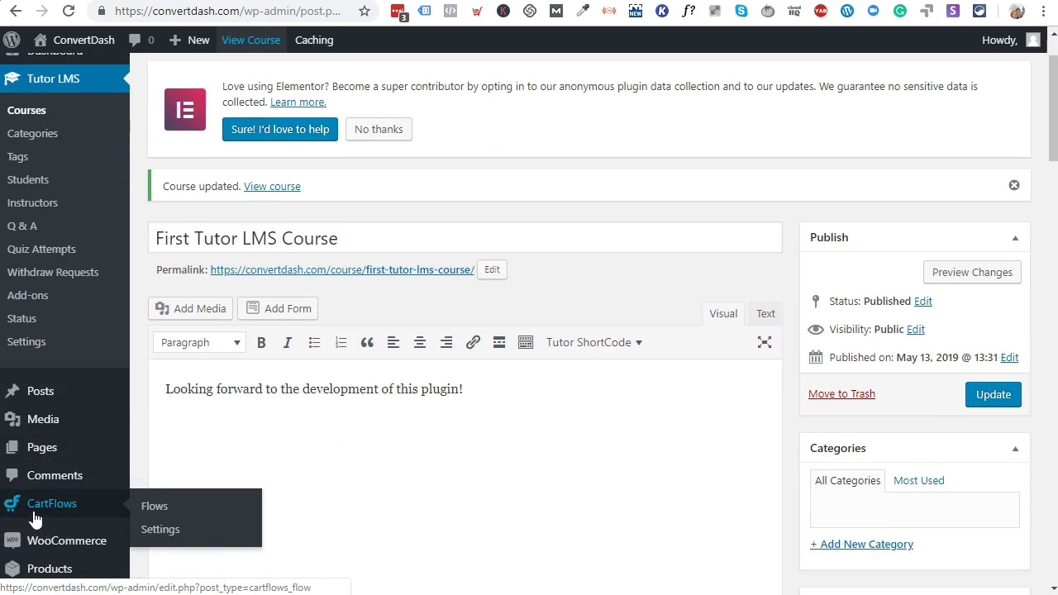